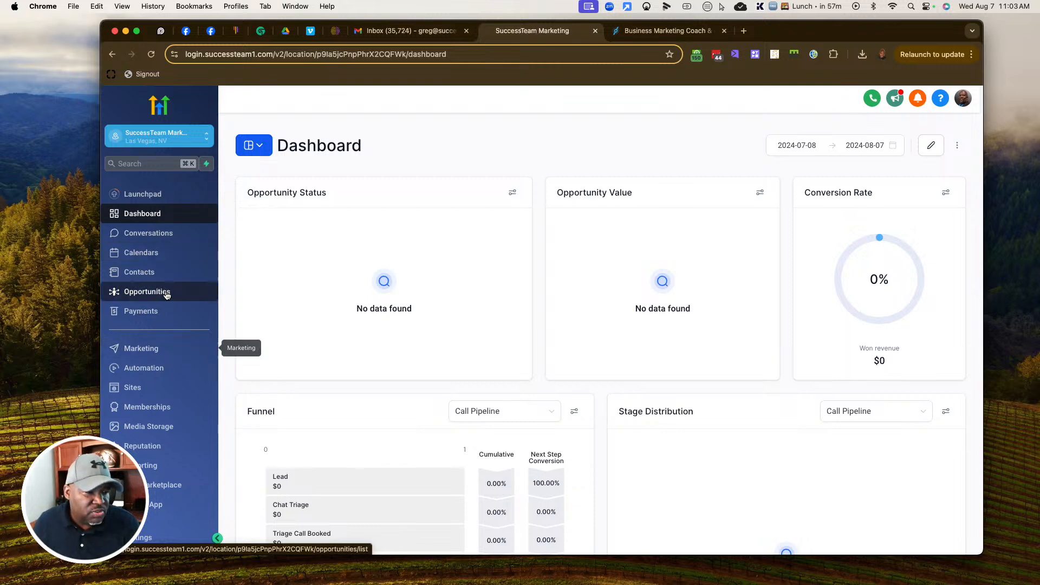
Step: Go to Memberships and list the course products
scroll(178, 428, "down", 3)
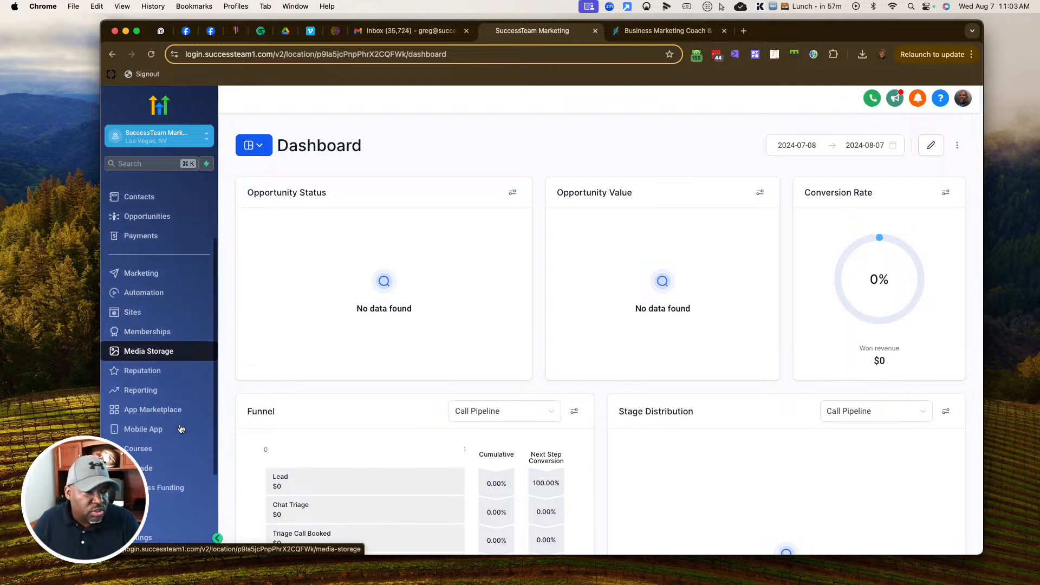
left_click(151, 333)
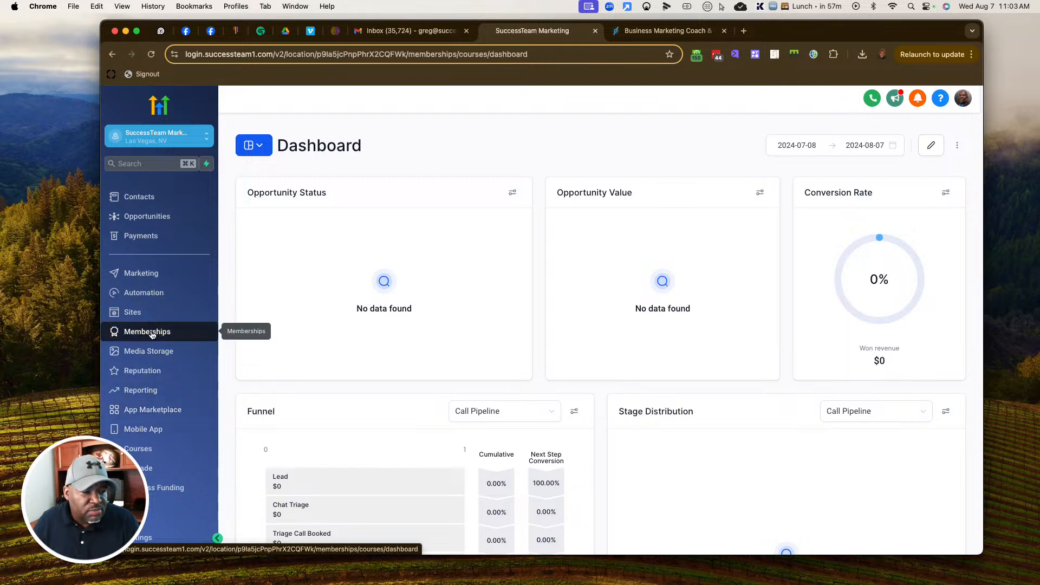
mouse_move(325, 130)
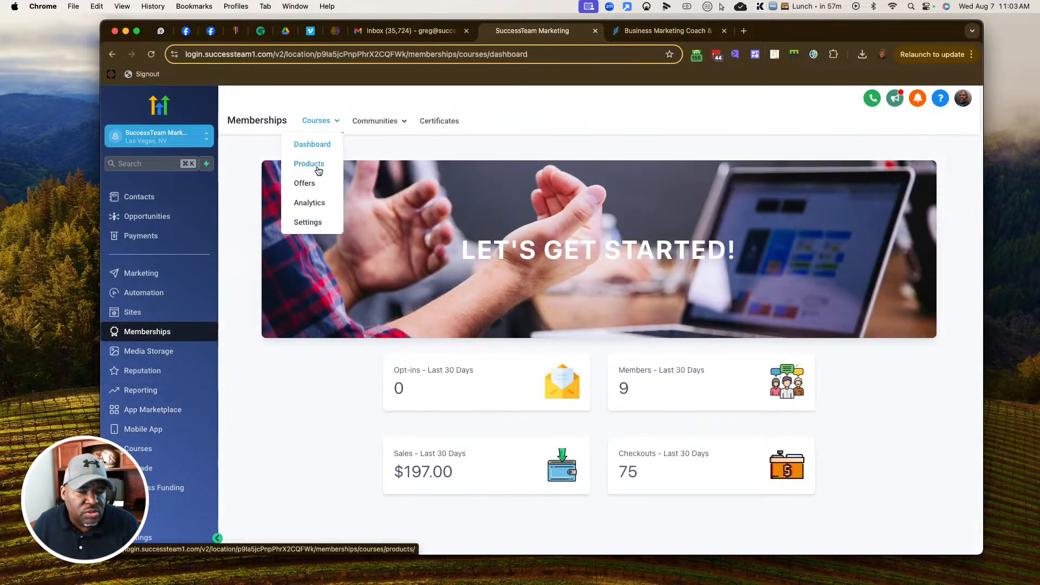
left_click(317, 168)
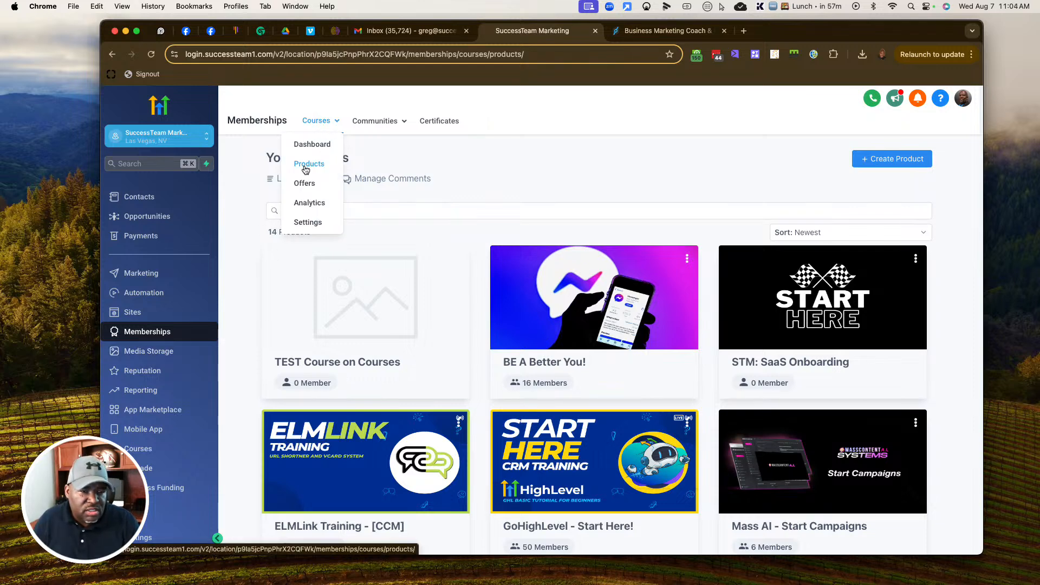
scroll(606, 264, "down", 3)
scroll(628, 263, "up", 3)
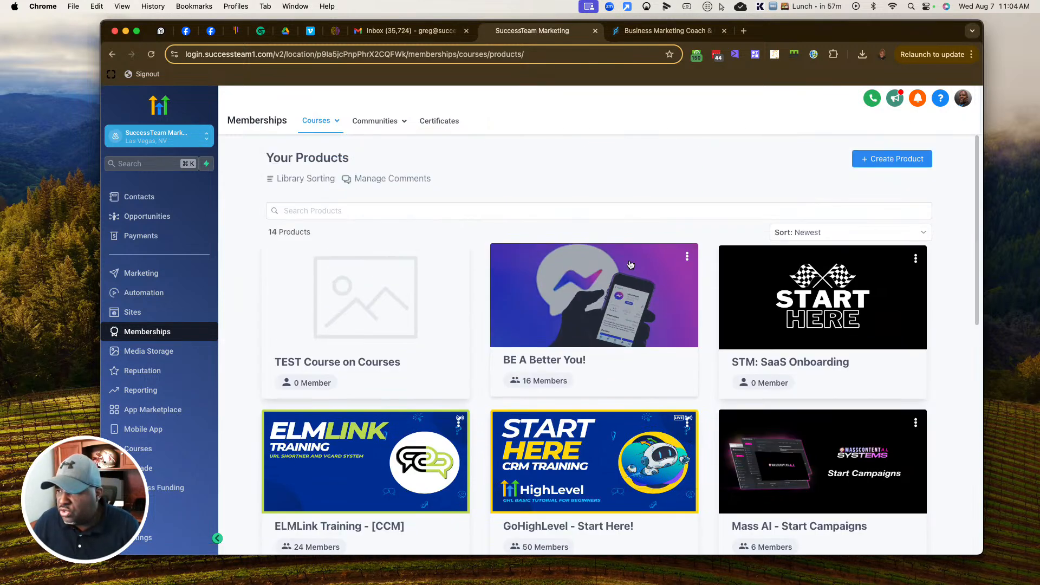
Step: Make the browser full screen and open the ELMLink Training - [CCM] course
left_click(137, 31)
mouse_move(270, 107)
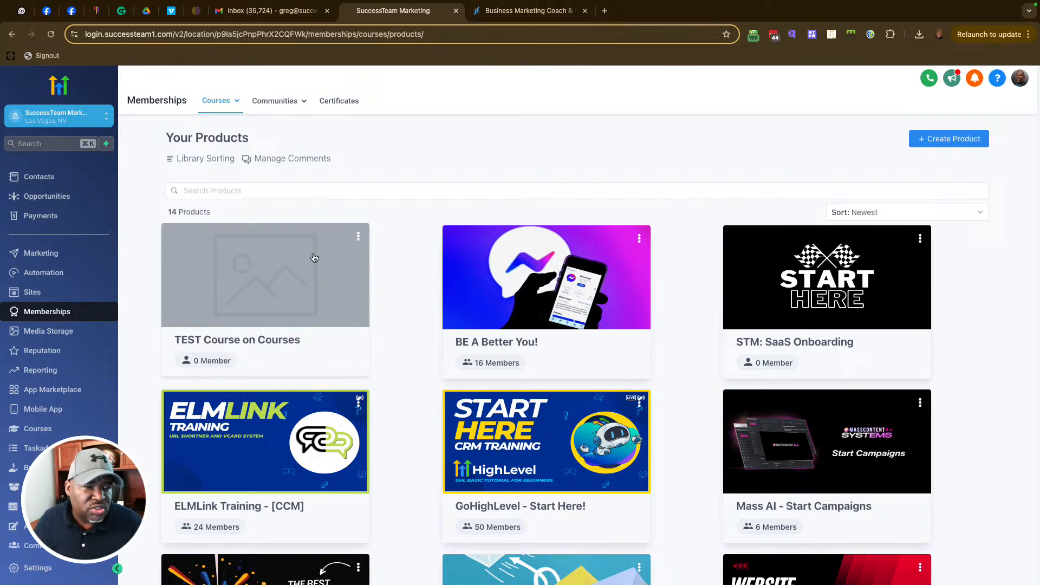
mouse_move(223, 101)
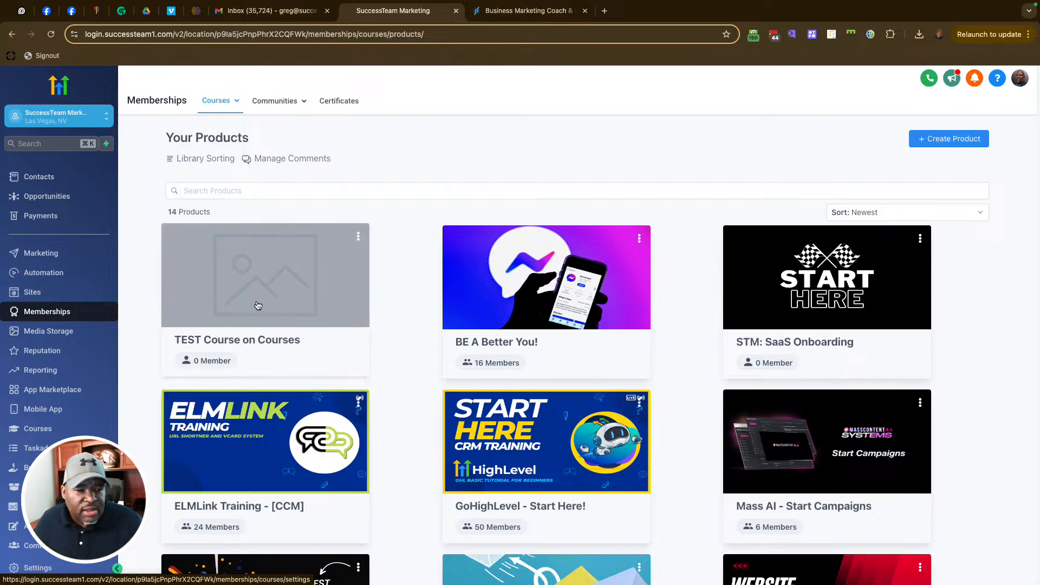
left_click(261, 443)
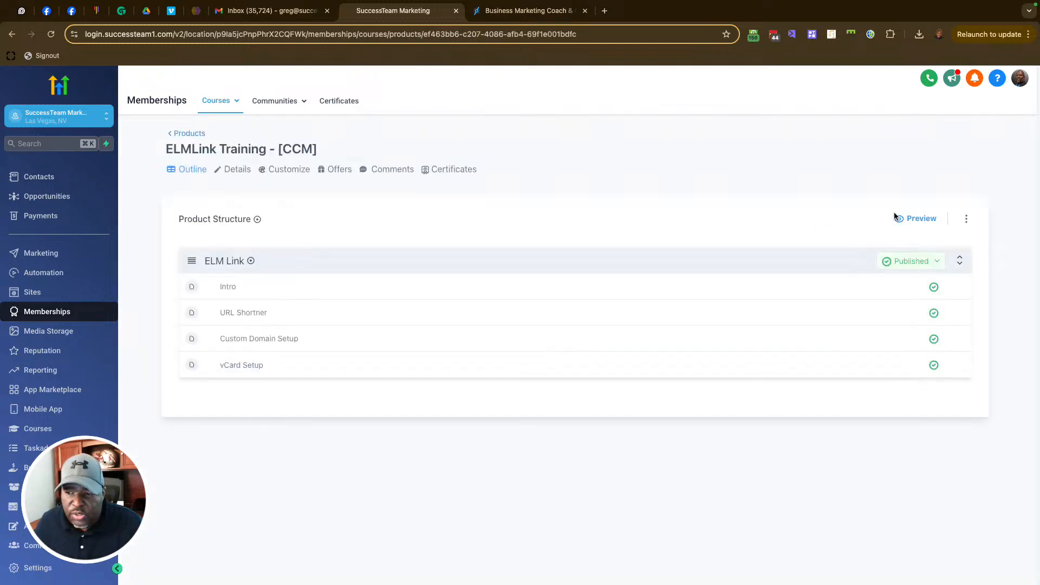
Step: Preview ELMLink Training - [CCM] as a student, then return to its admin outline
left_click(897, 218)
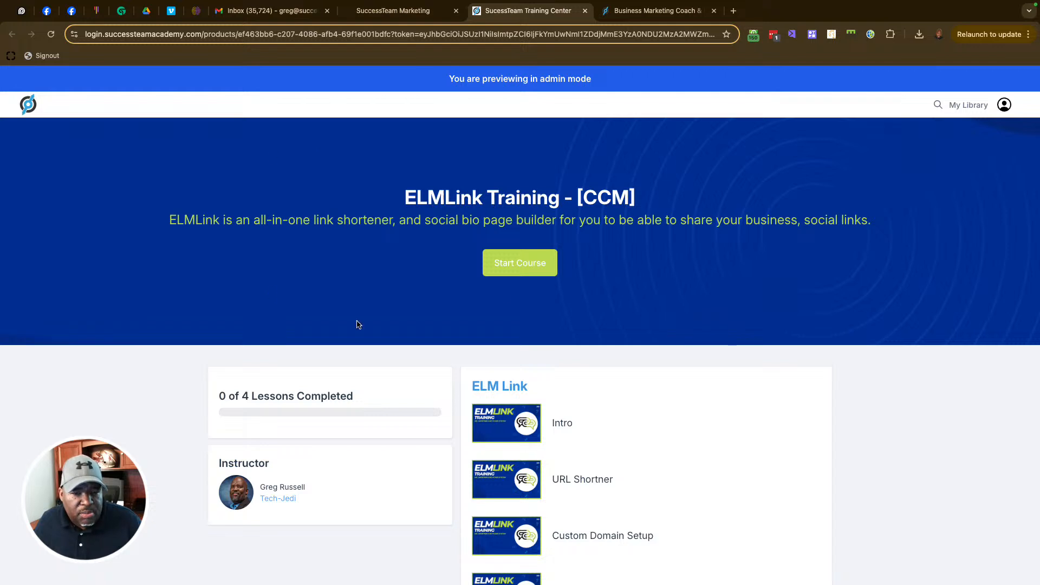
left_click_drag(376, 193, 633, 207)
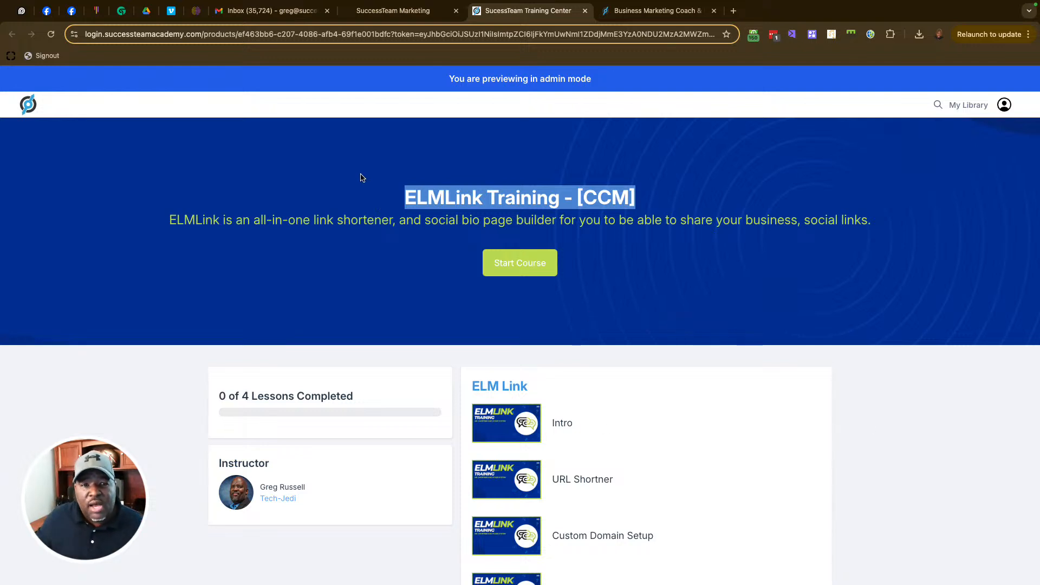
left_click(393, 10)
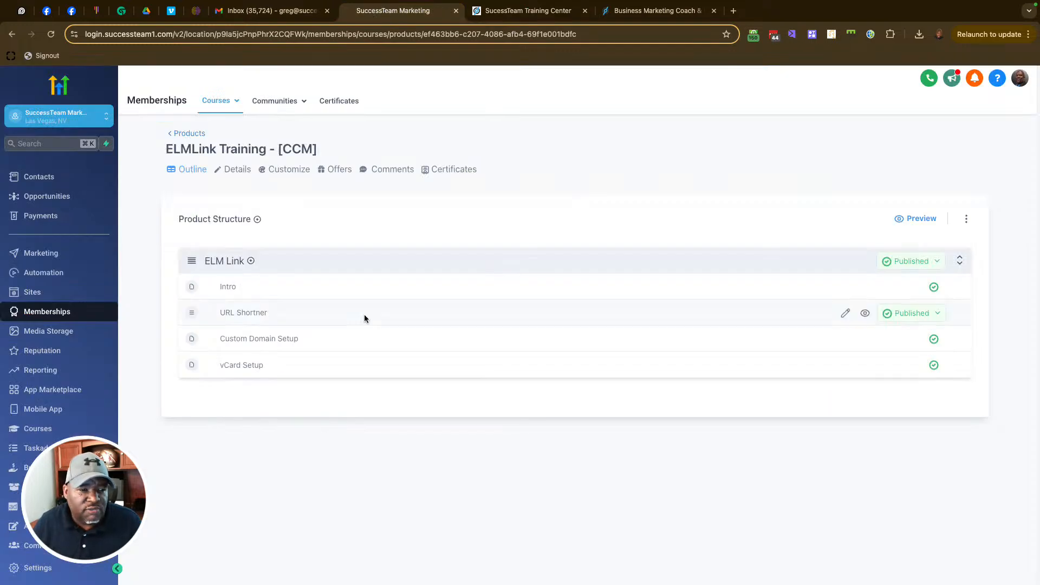
Step: Open the course's theme choices and preview the Neue theme, closing the extra preview tabs
left_click(285, 170)
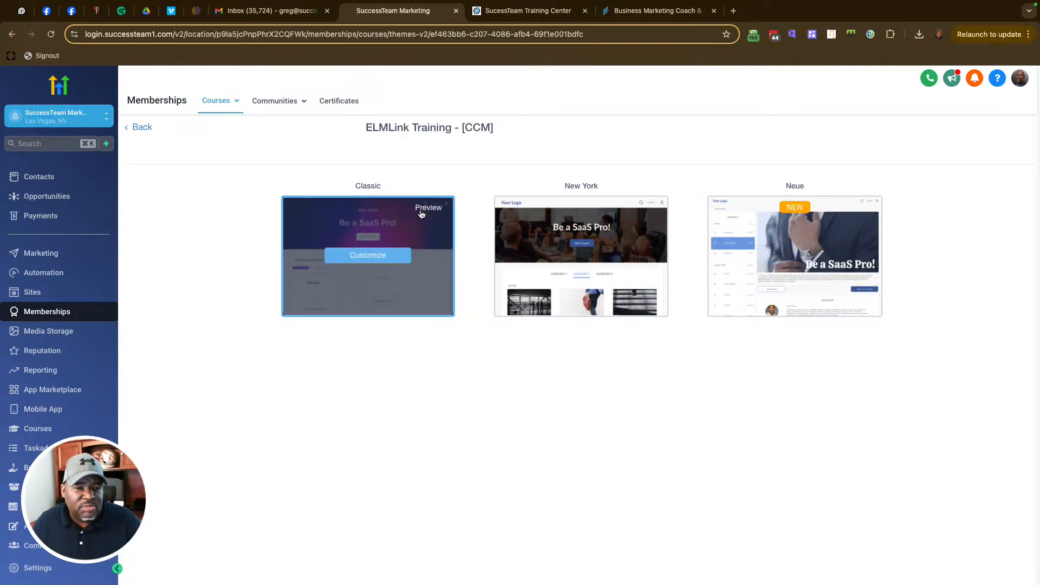
mouse_move(790, 234)
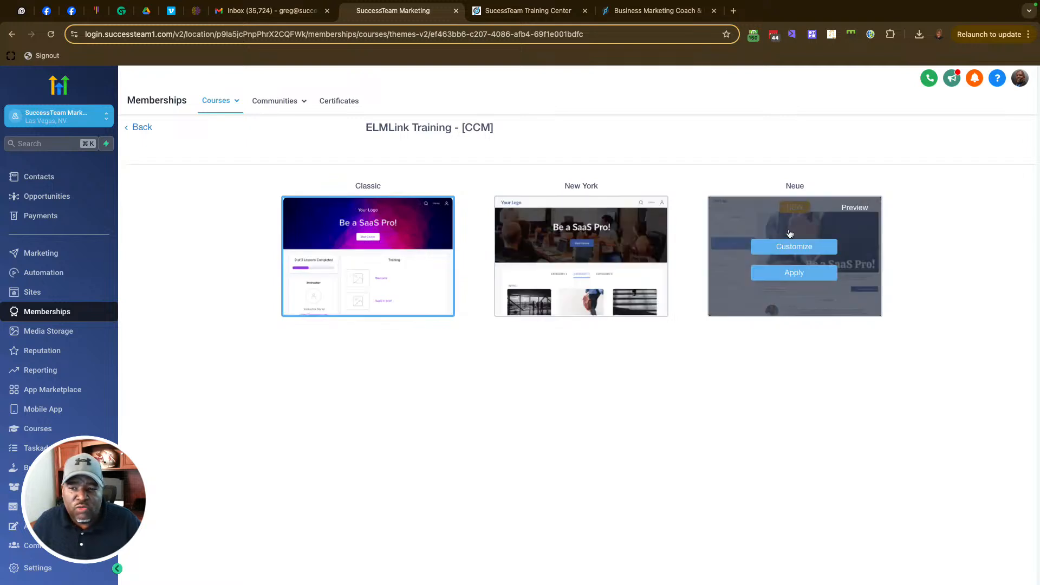
left_click(854, 208)
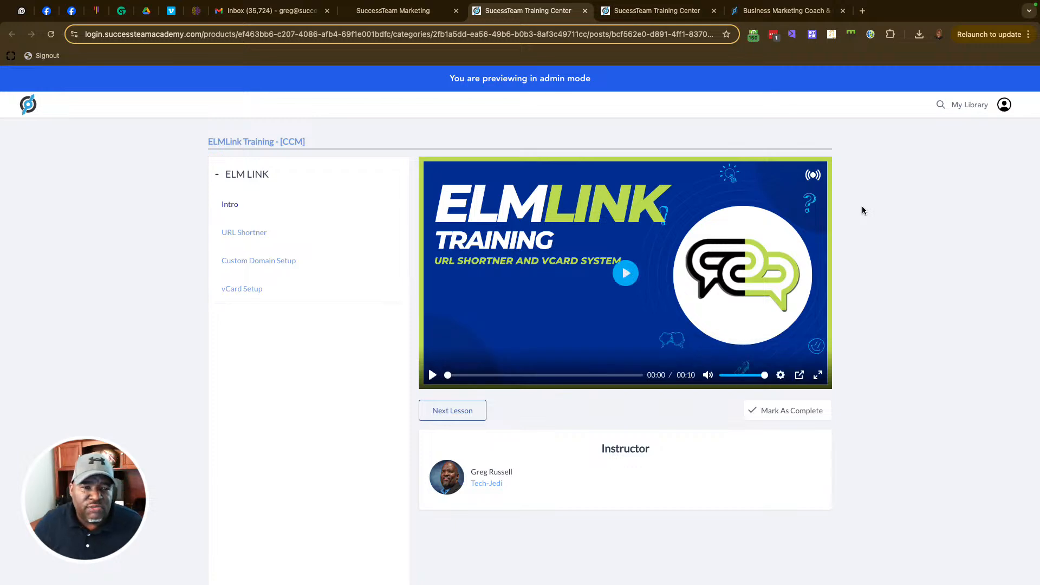
left_click(585, 11)
left_click(558, 14)
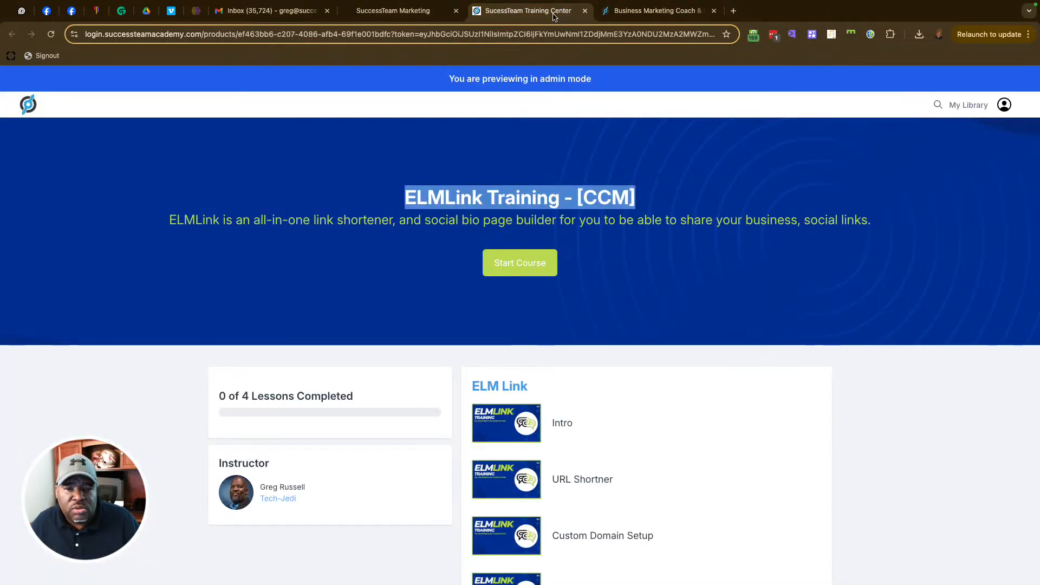
left_click(585, 14)
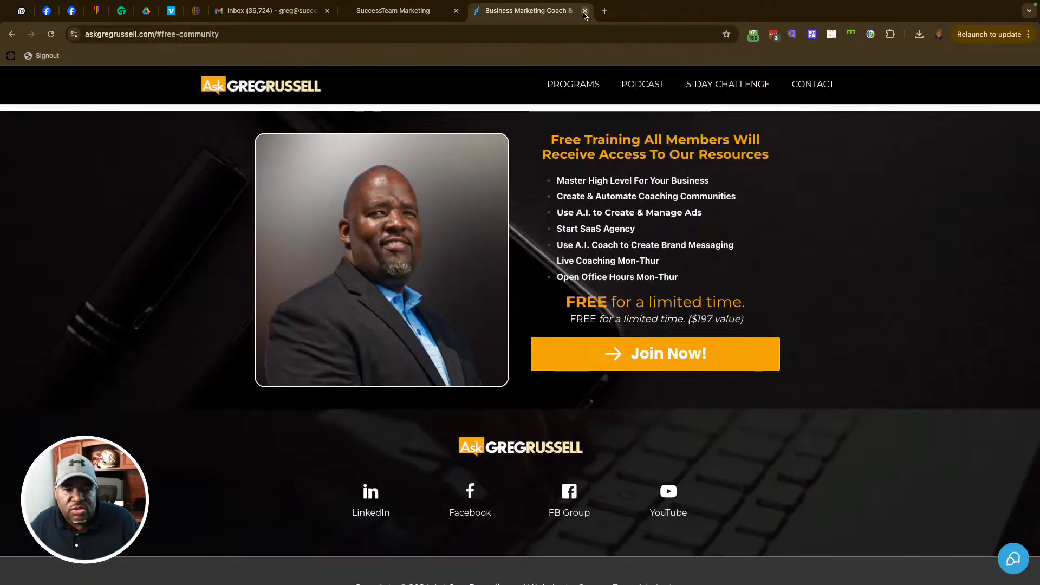
left_click(398, 12)
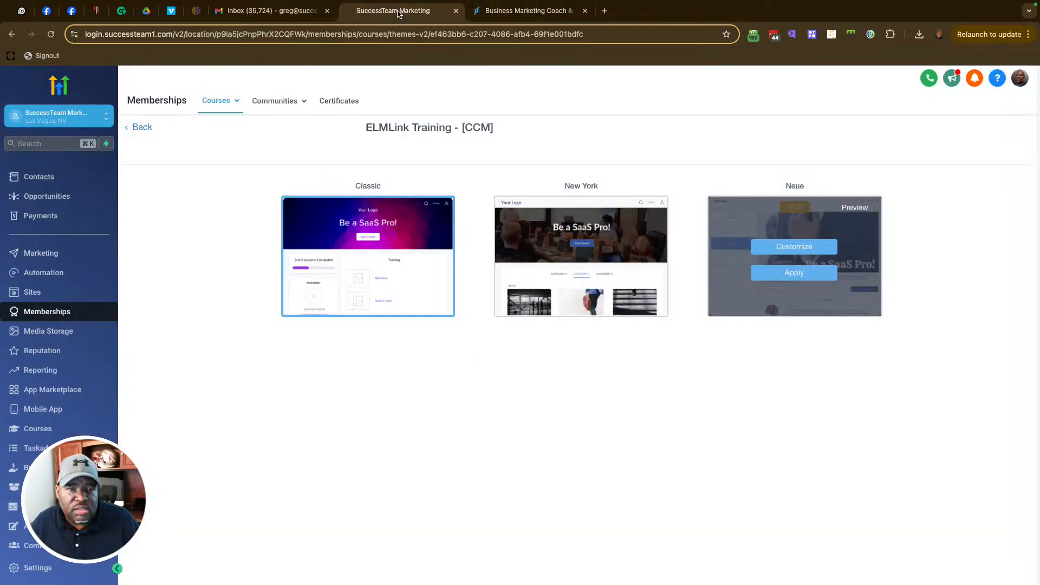
left_click(854, 208)
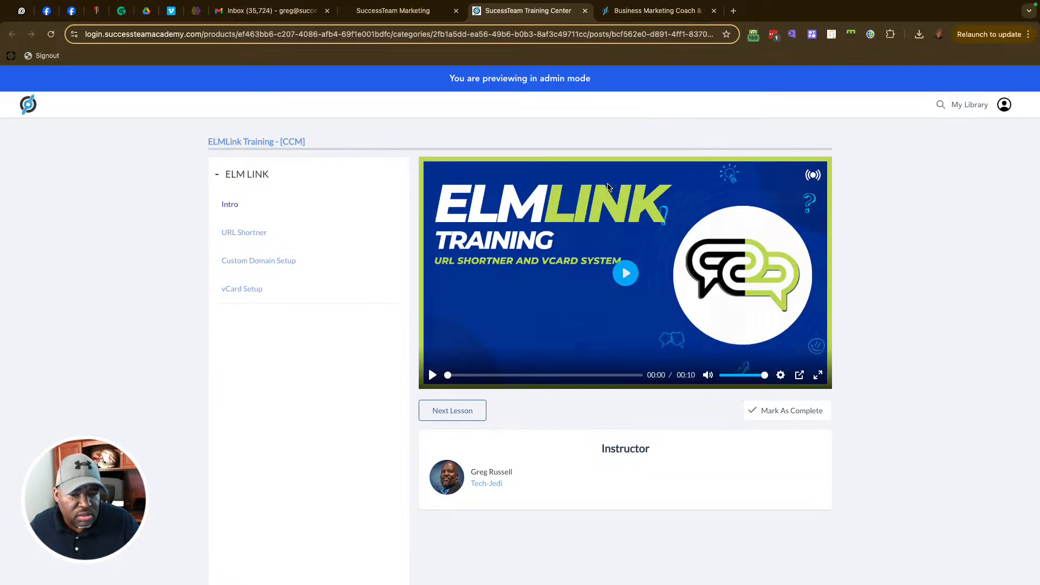
left_click(585, 11)
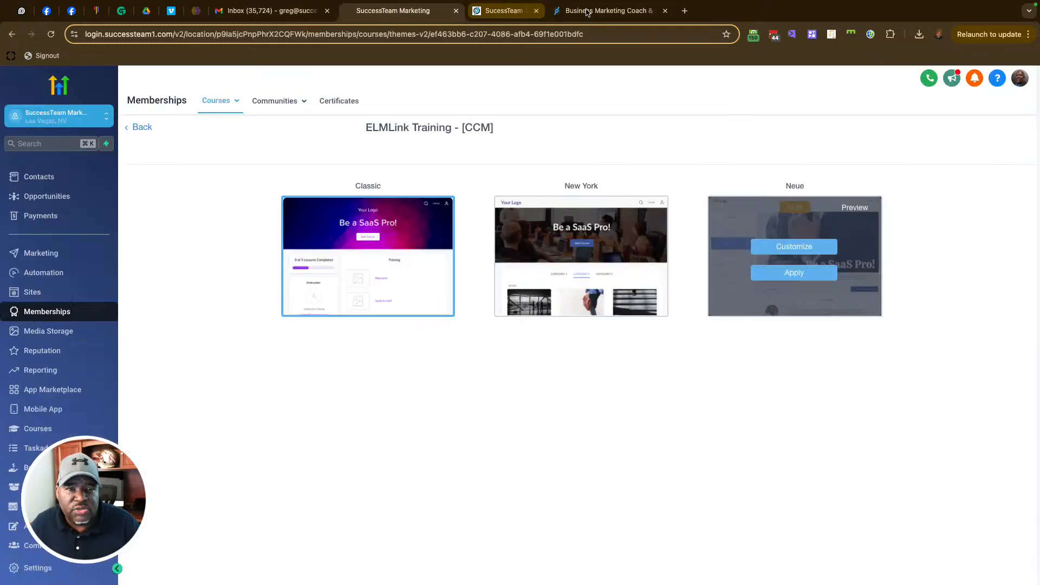
Step: Preview the course in the New York theme and scroll through its page
left_click(642, 208)
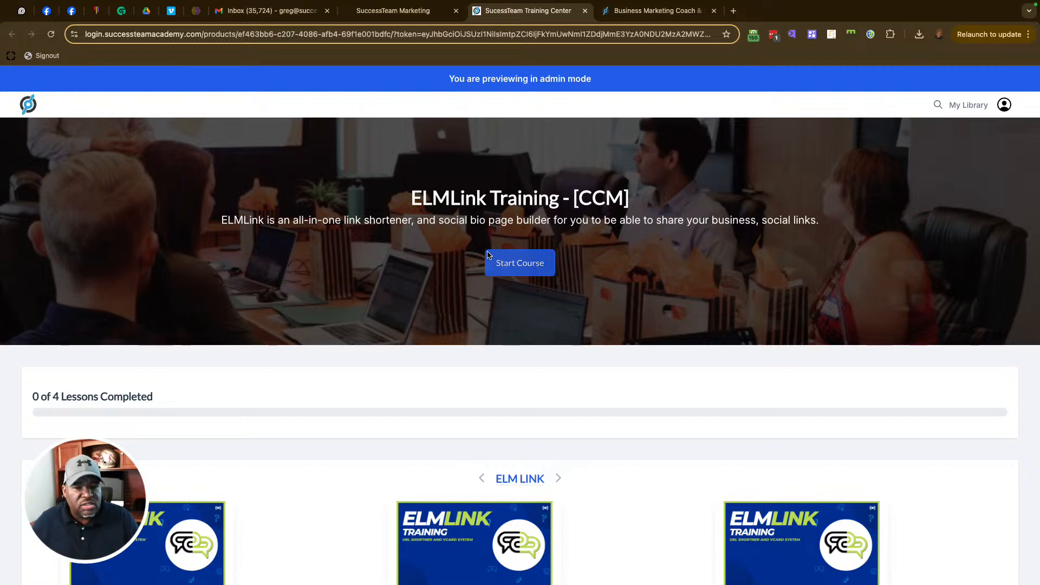
scroll(487, 257, "down", 5)
scroll(488, 257, "up", 5)
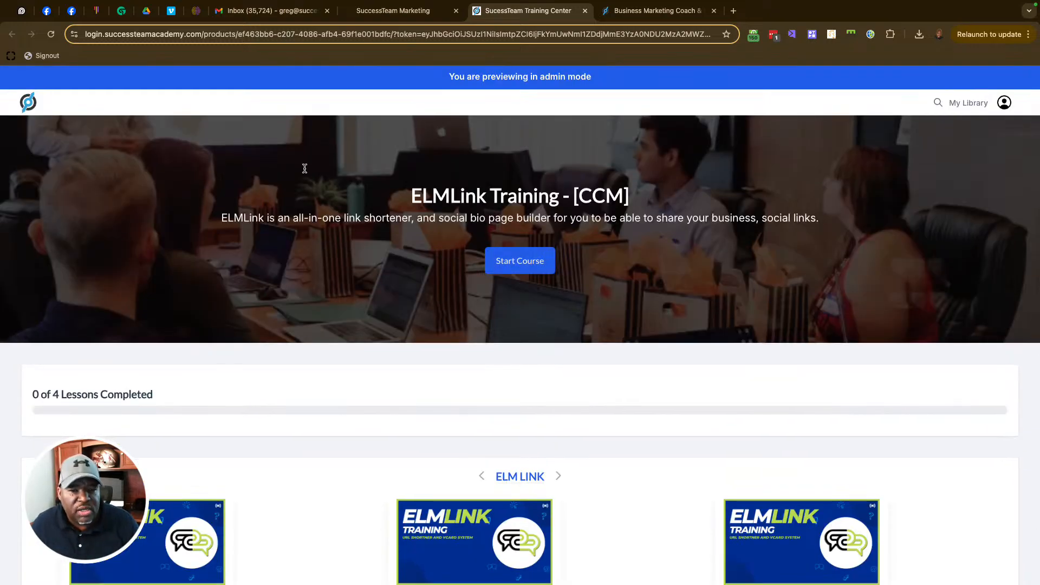
scroll(623, 259, "down", 5)
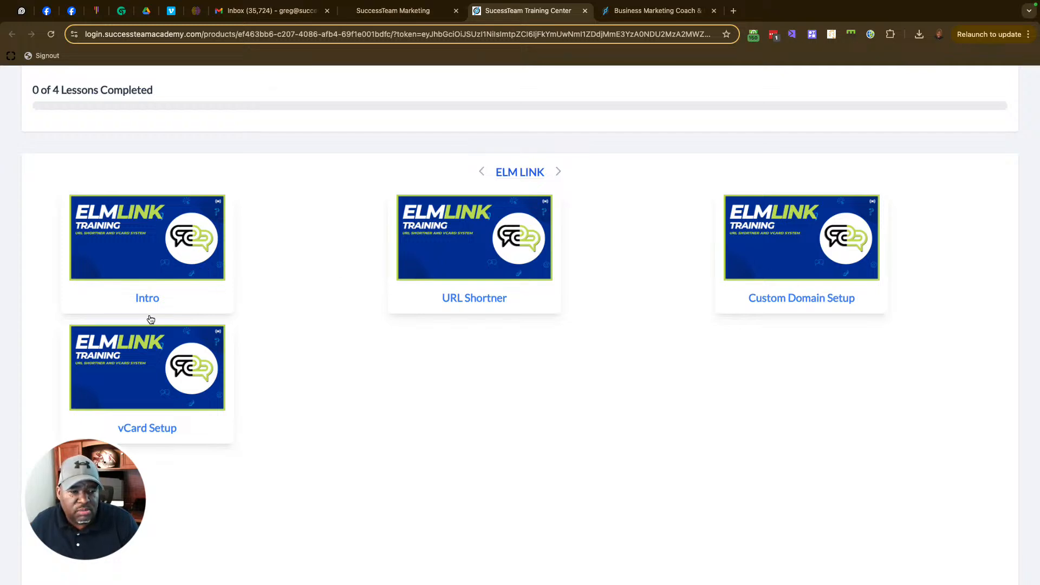
scroll(661, 263, "up", 5)
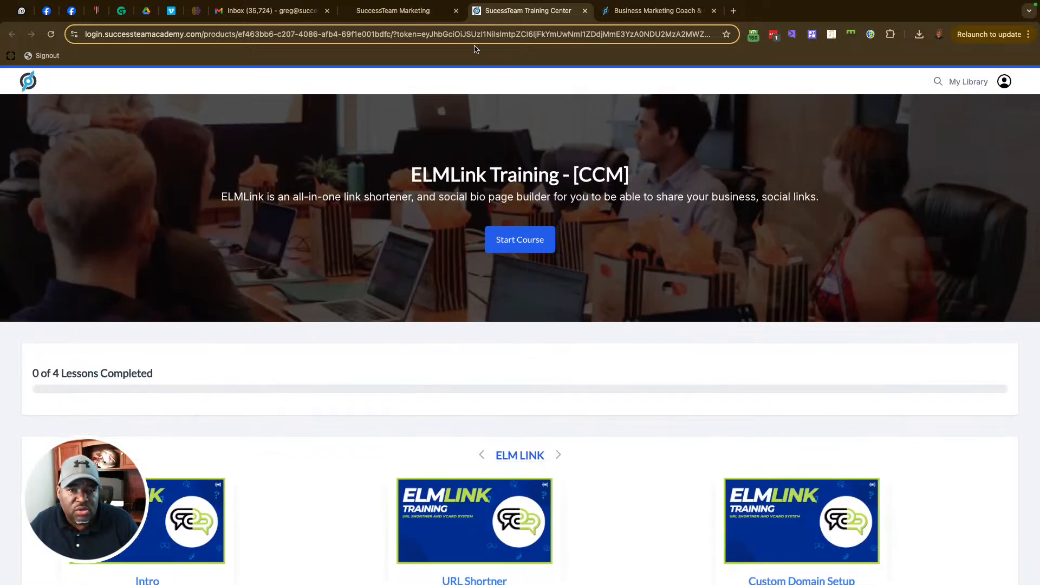
Step: Preview the course in the Classic theme, then return to the theme gallery
left_click(414, 18)
mouse_move(391, 245)
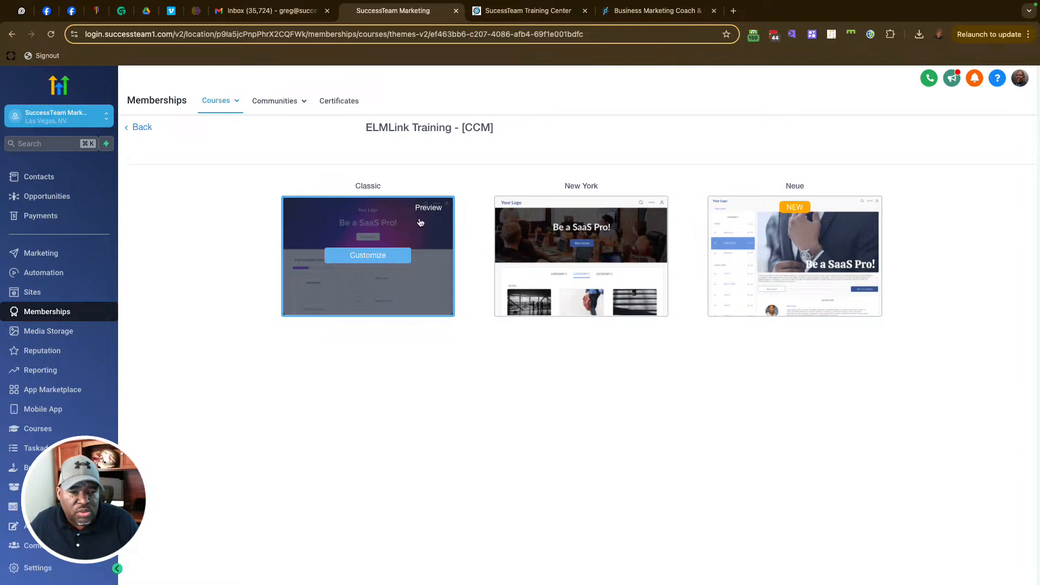
left_click(428, 208)
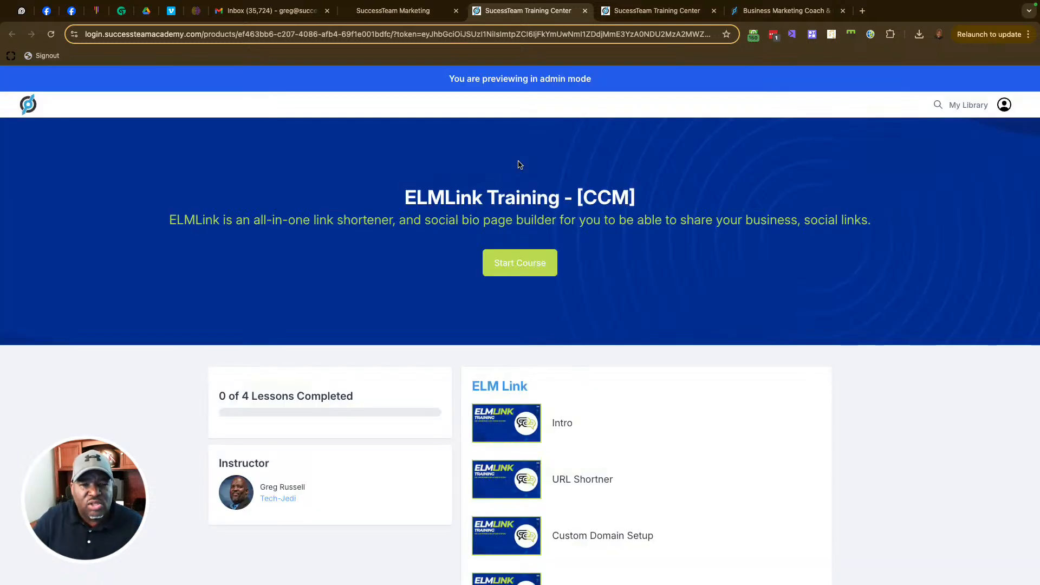
scroll(733, 290, "down", 3)
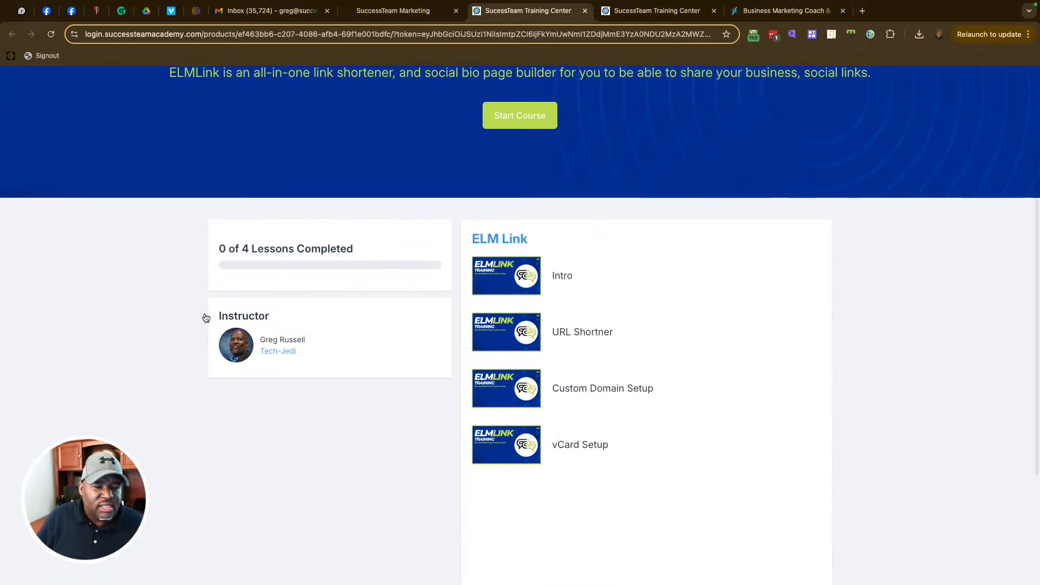
left_click_drag(231, 242, 351, 249)
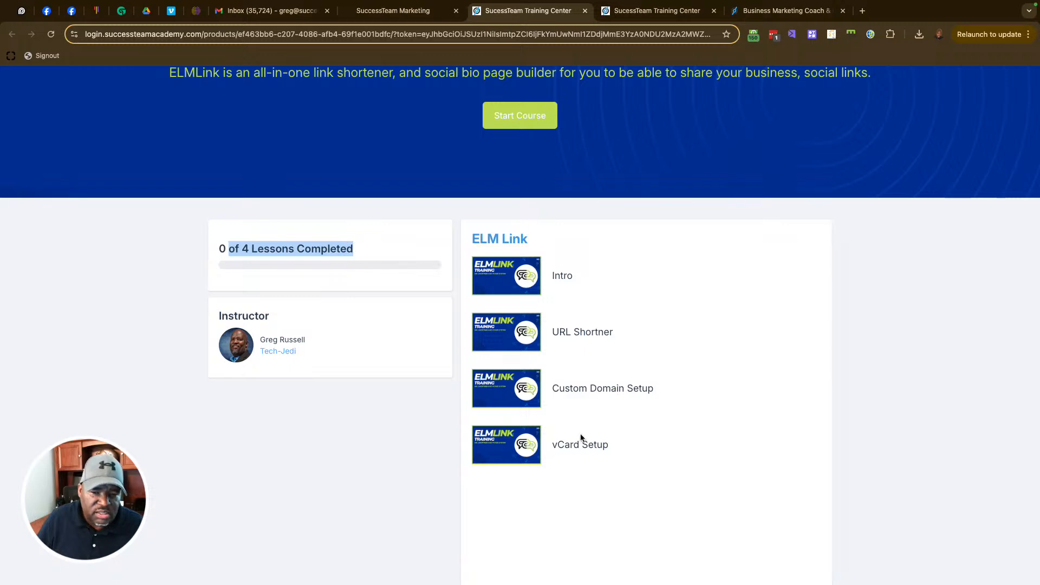
scroll(638, 304, "up", 3)
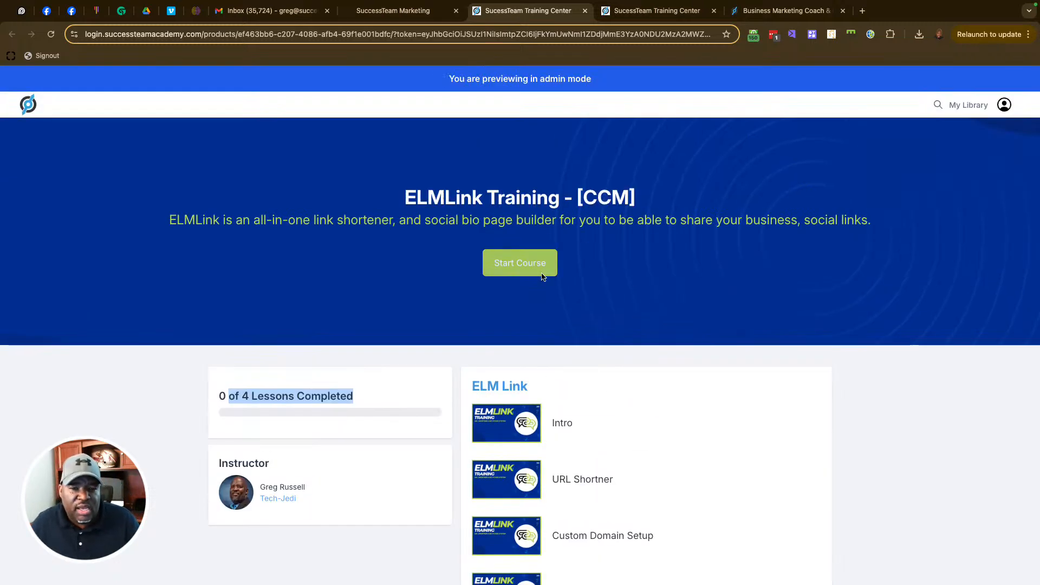
left_click(398, 13)
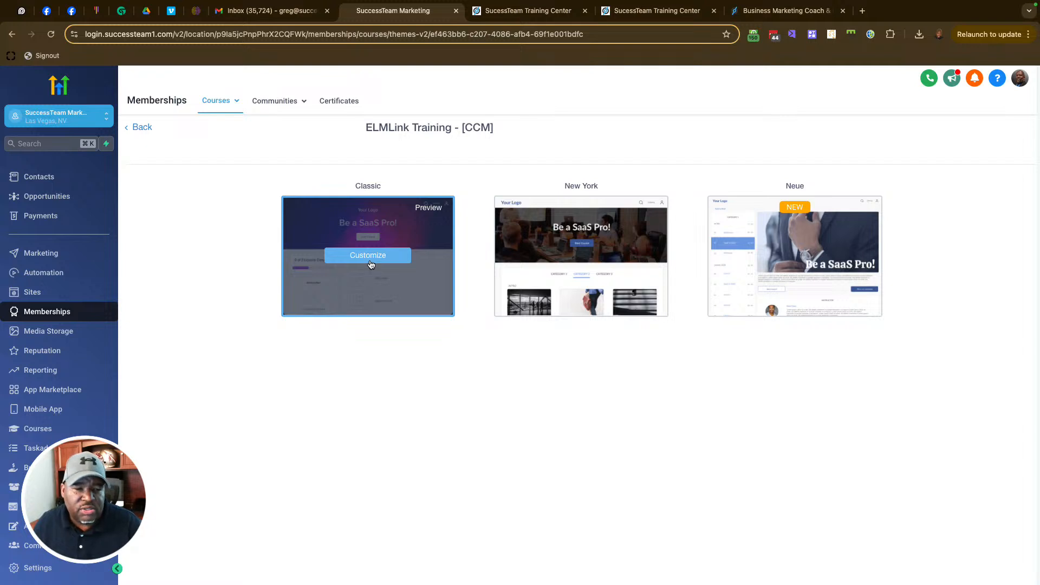
Step: Open the Classic theme editor for ELMLink Training - [CCM]
left_click(370, 253)
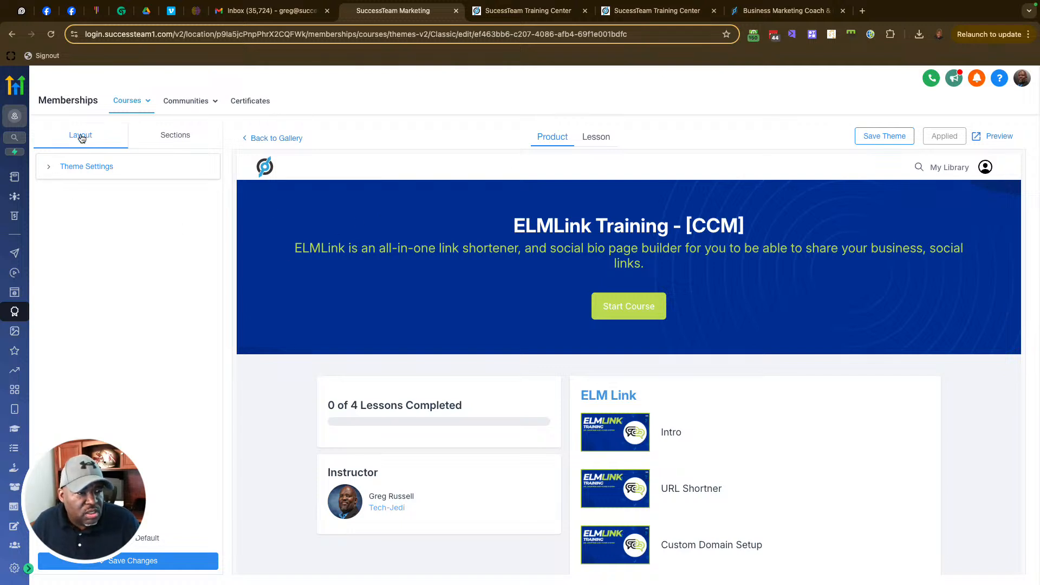
Step: Toggle Theme Settings, then show the Sections list: Header, Hero, Lesson Progress, Course Body, Instructor
left_click(48, 170)
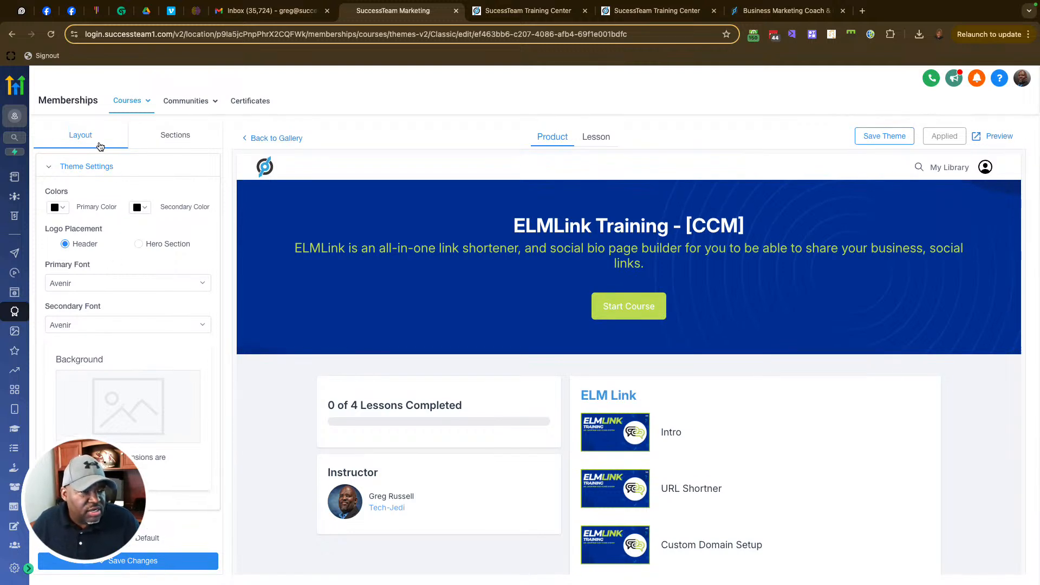
left_click(52, 166)
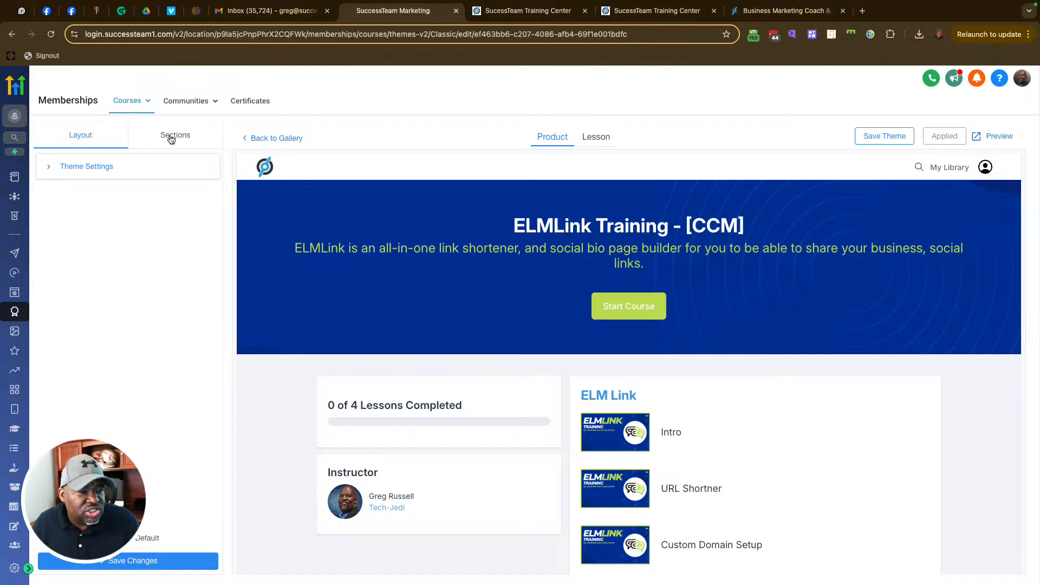
left_click(172, 139)
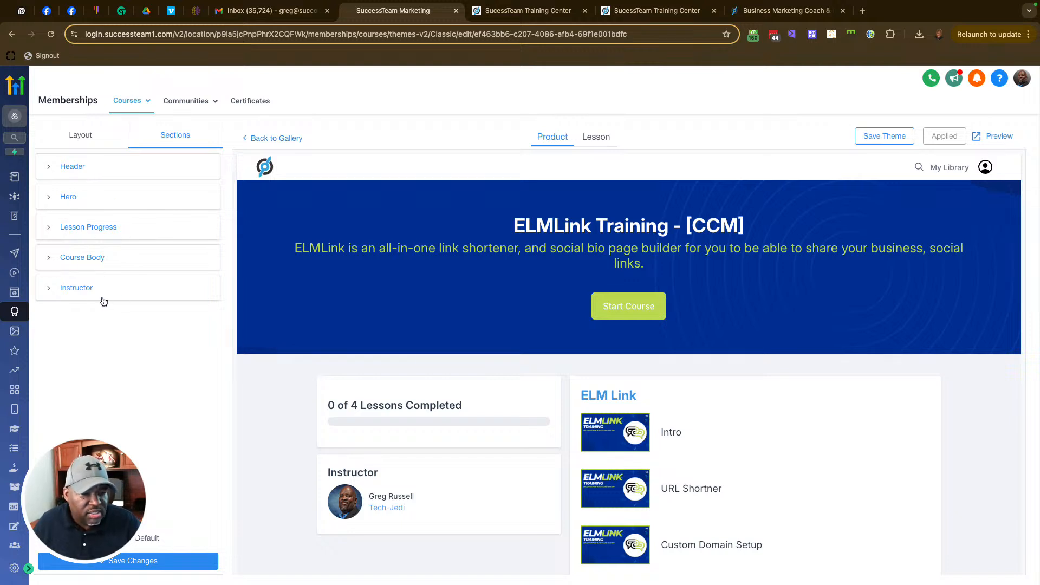
scroll(391, 334, "down", 1)
scroll(391, 334, "down", 3)
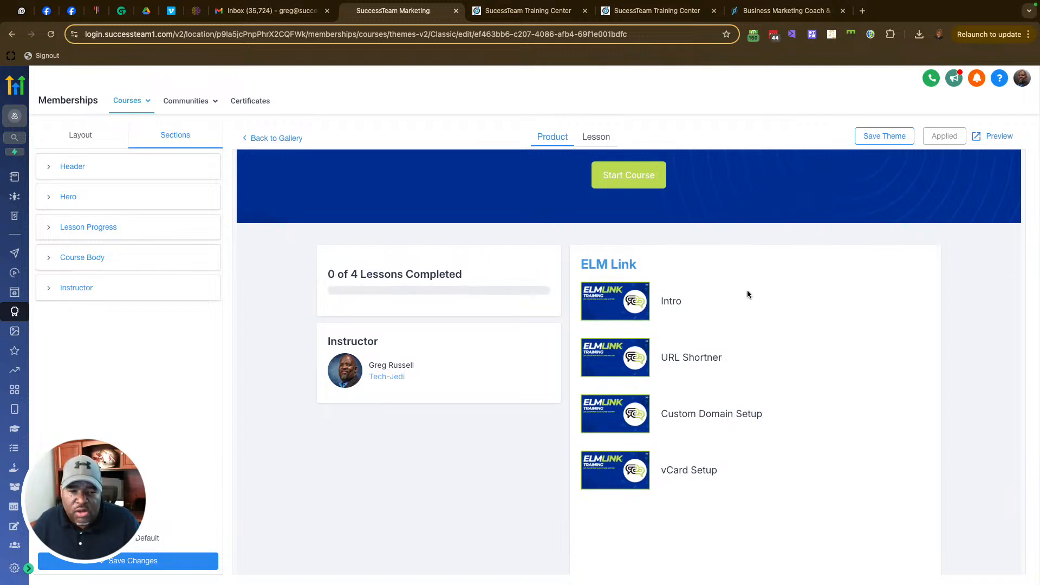
scroll(747, 294, "up", 3)
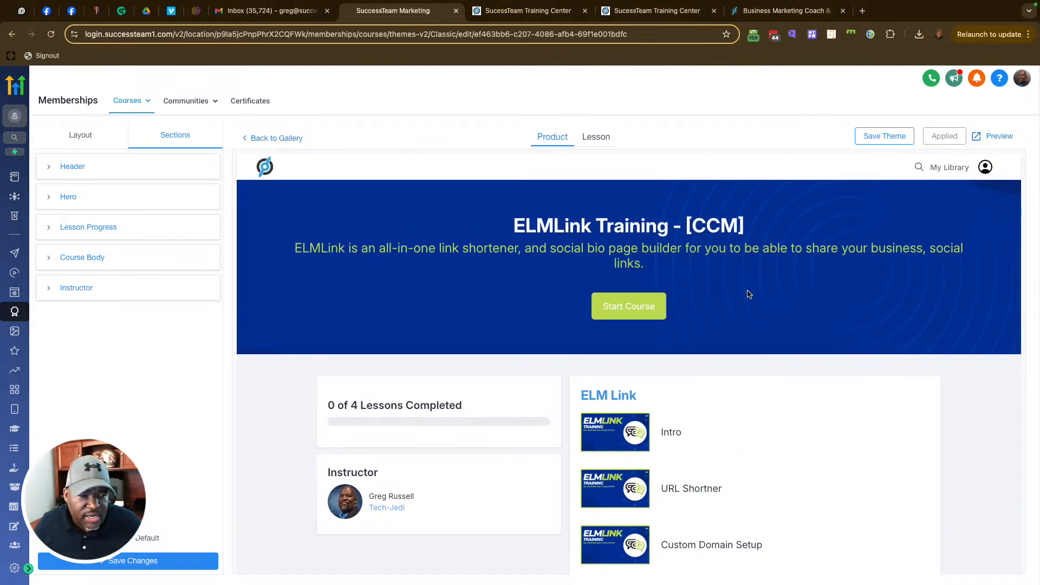
Step: Expand the Header and Hero sections and reach the Hero's Start Course button settings
left_click(52, 168)
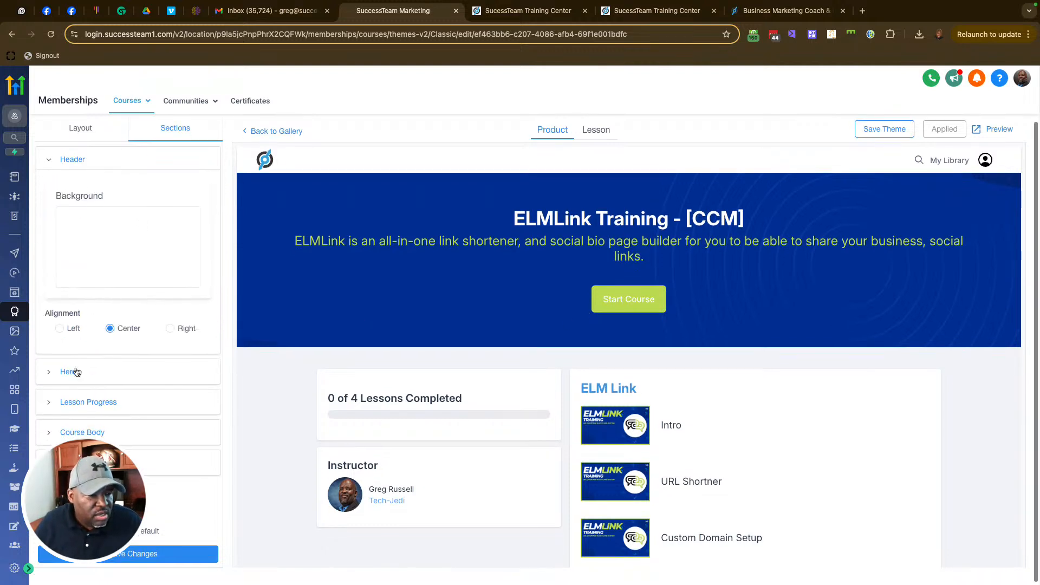
left_click(54, 370)
scroll(120, 375, "down", 2)
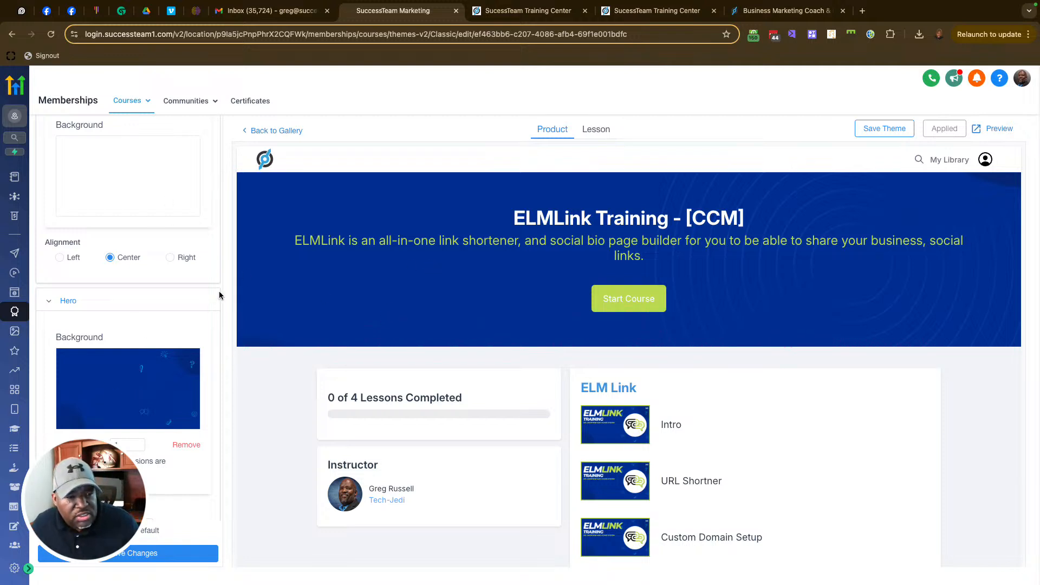
scroll(163, 298, "down", 10)
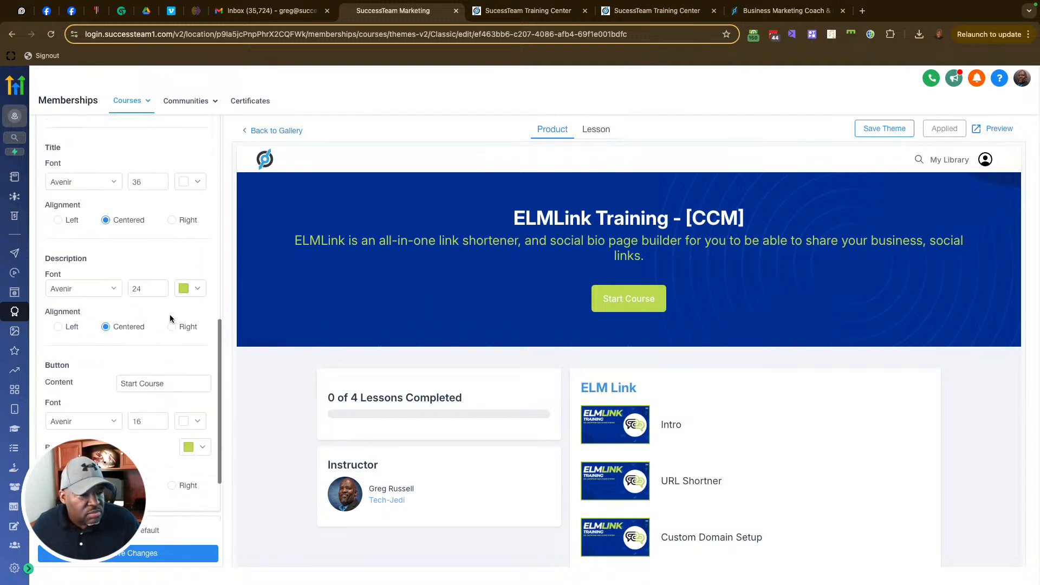
scroll(170, 320, "up", 3)
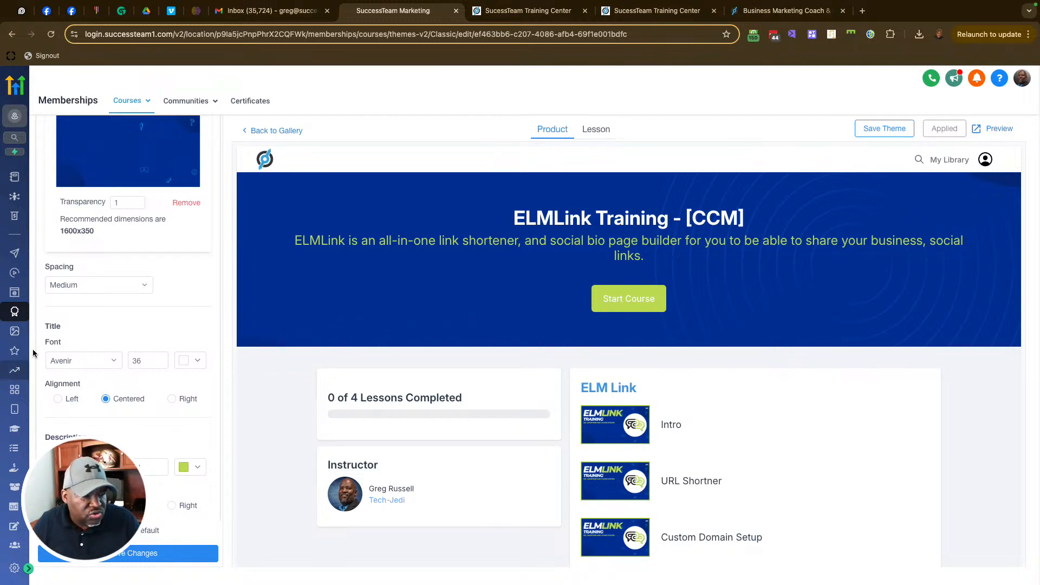
left_click(145, 363)
scroll(132, 407, "down", 3)
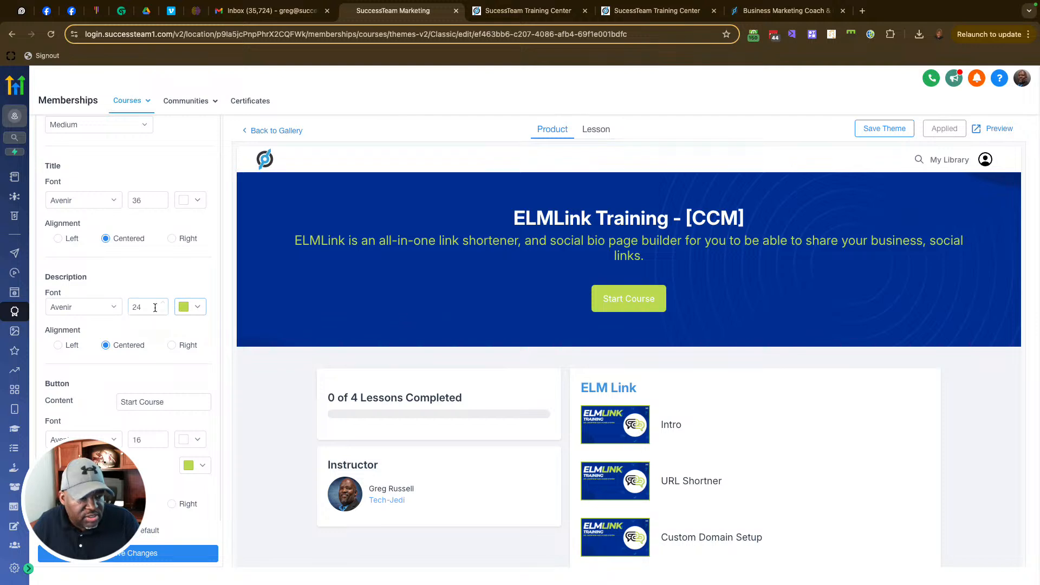
scroll(141, 363, "down", 1)
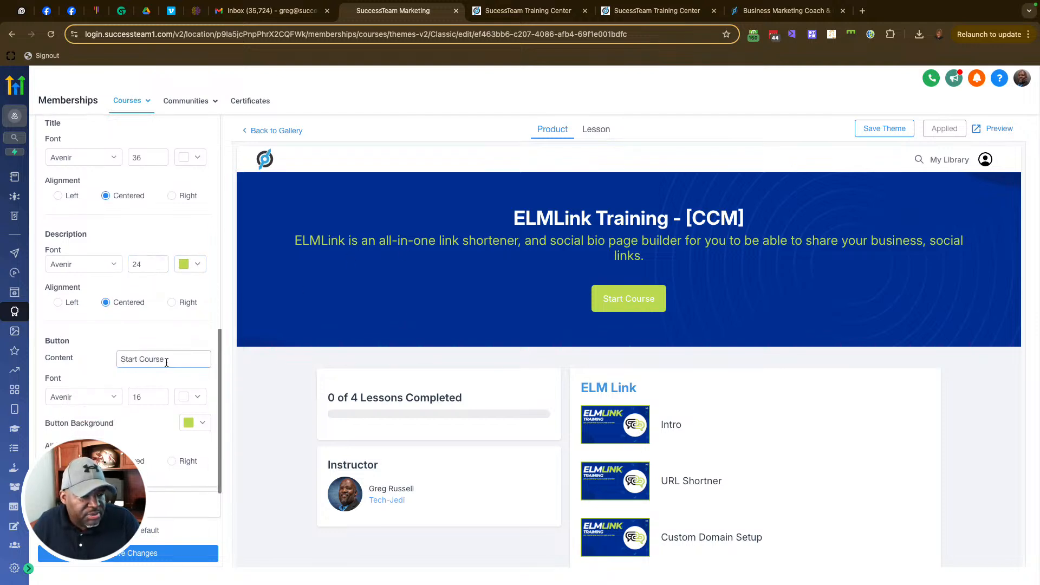
Step: Change the hero button text to 'Start Course Now!' and save the theme
left_click(179, 359)
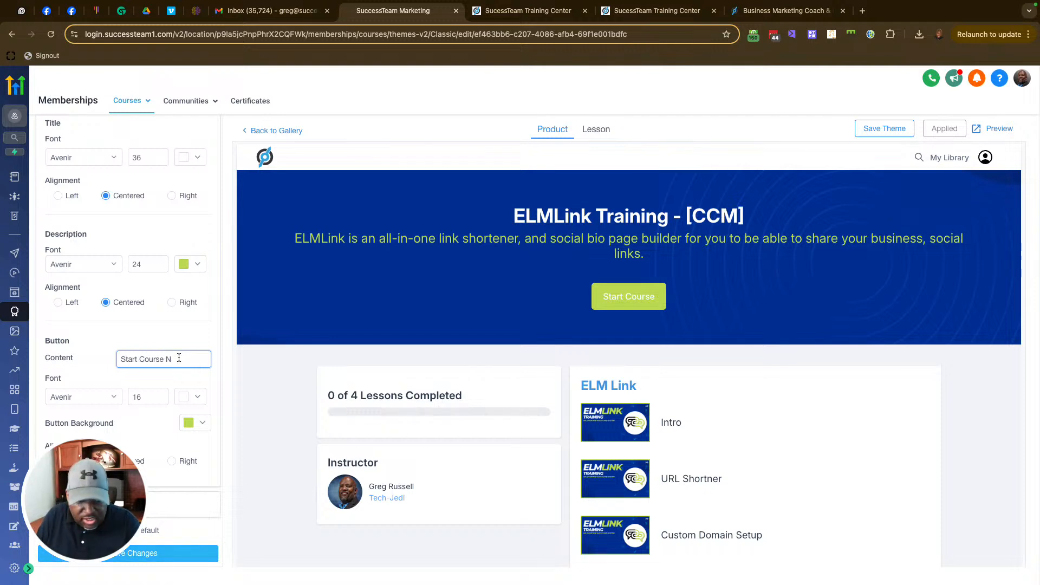
type("Now!")
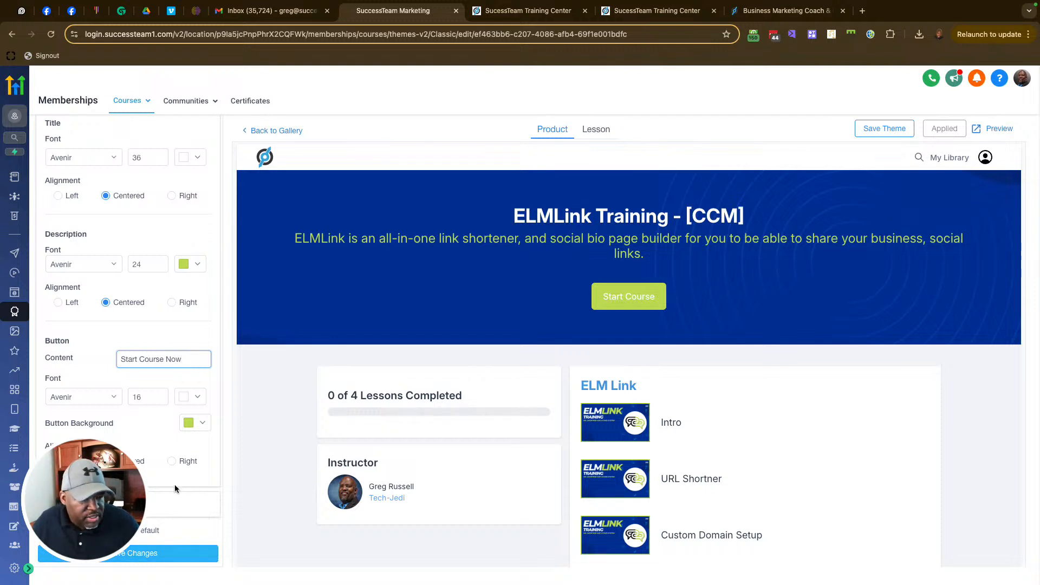
left_click(125, 553)
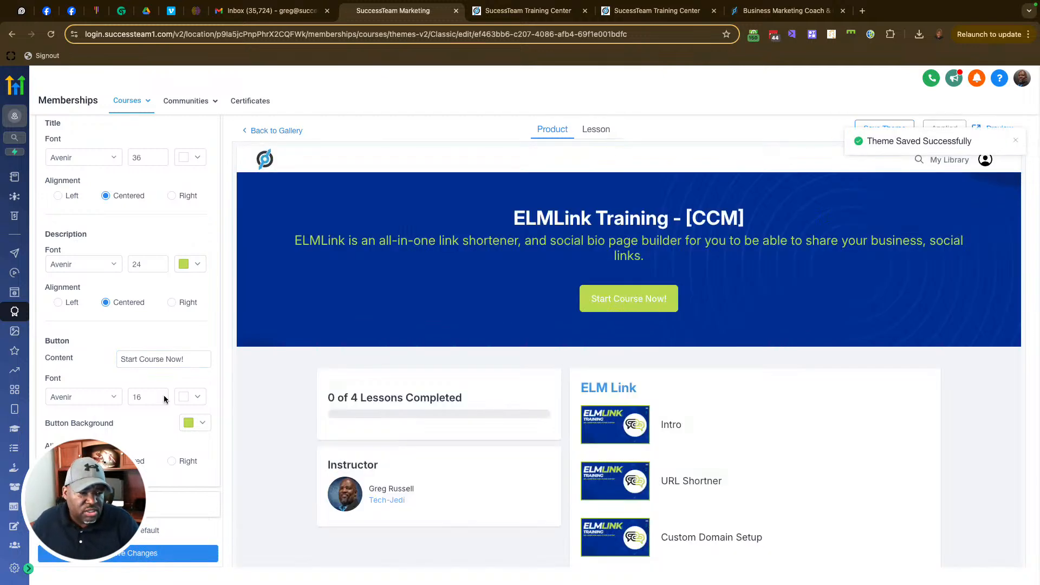
Step: Expand the Lesson Progress section's settings
scroll(194, 416, "down", 1)
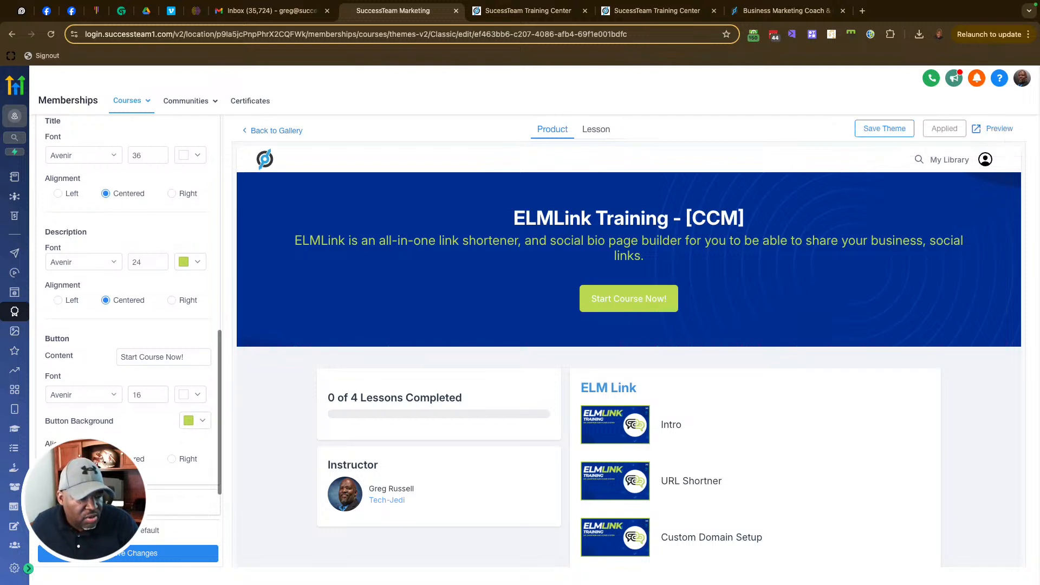
scroll(167, 427, "down", 1)
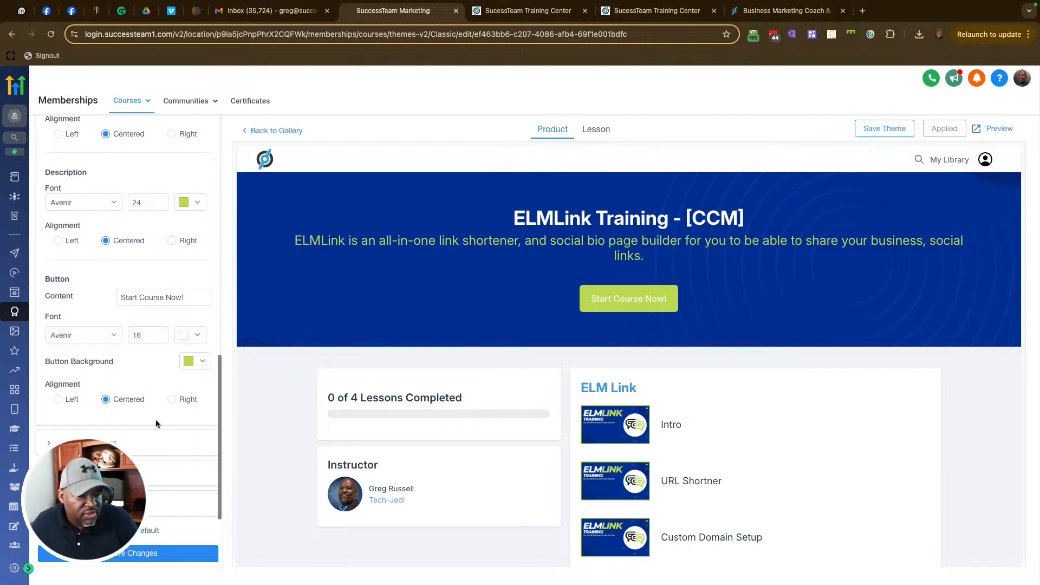
left_click(163, 443)
scroll(175, 373, "down", 2)
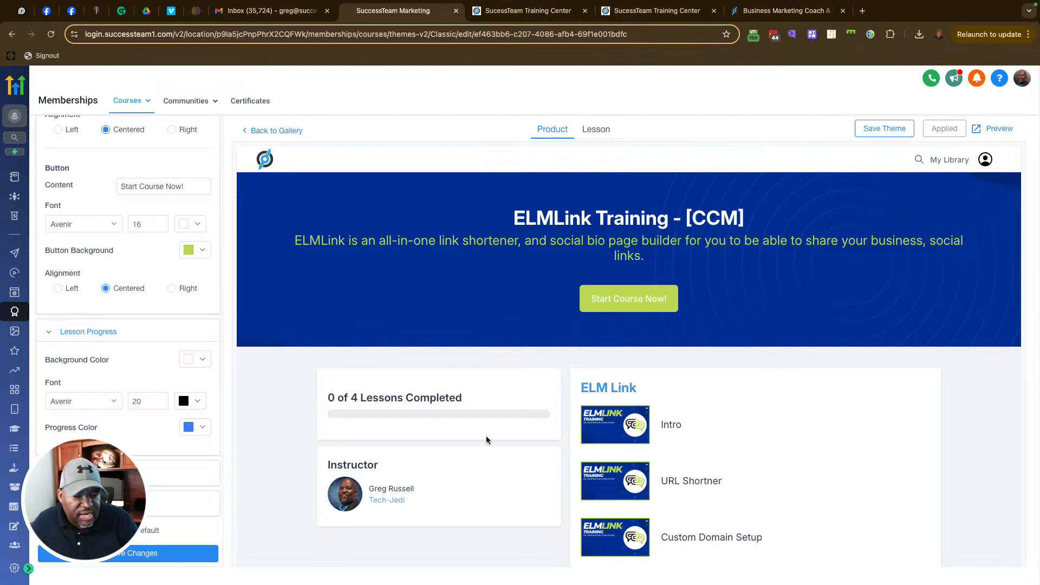
scroll(151, 344, "up", 5)
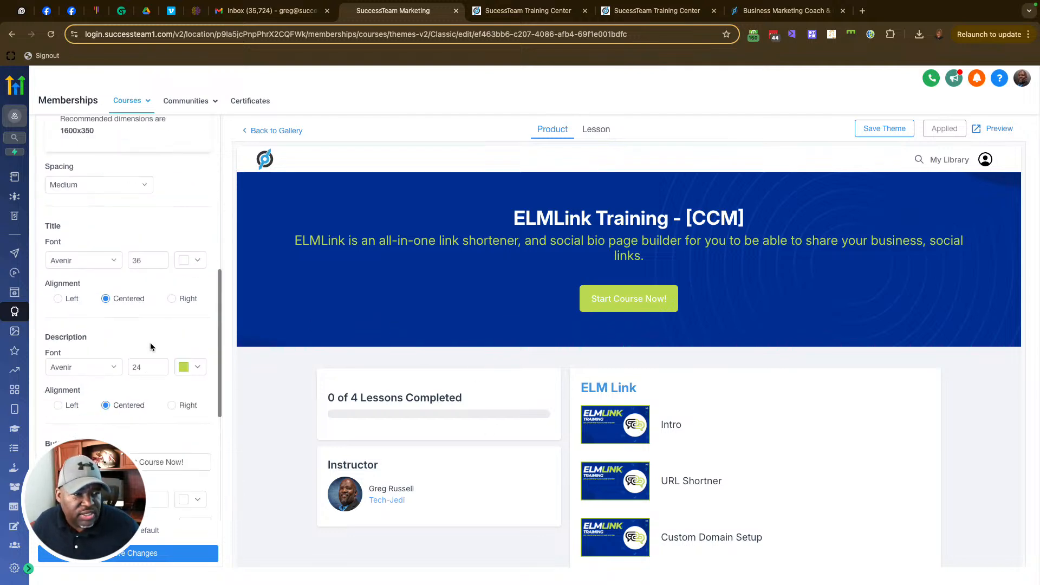
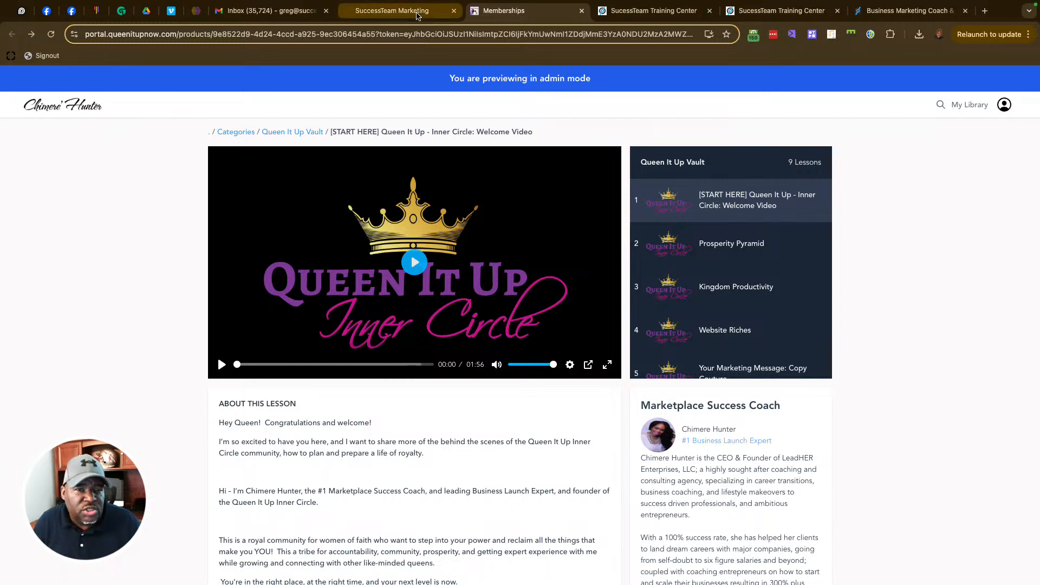
Step: Compare the Queen It Up Inner Circle member preview with the admin tab, then return to Products
left_click(391, 11)
left_click(503, 10)
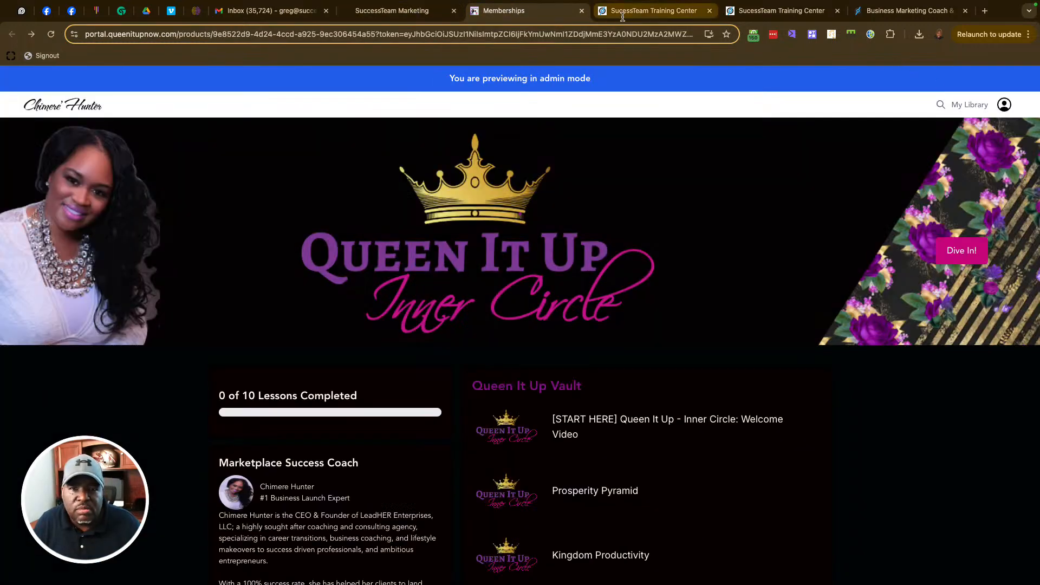
left_click(391, 10)
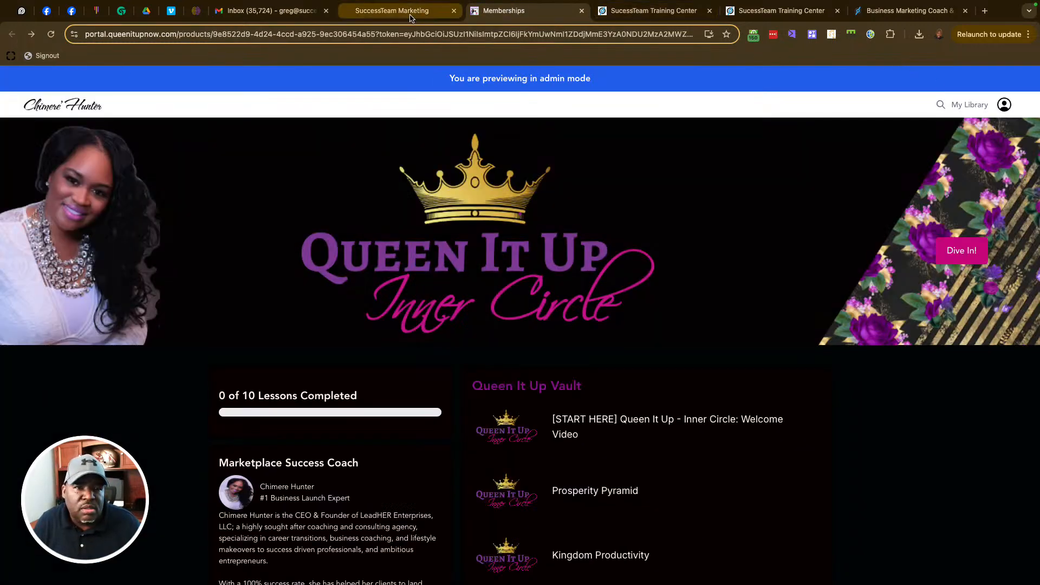
left_click(186, 135)
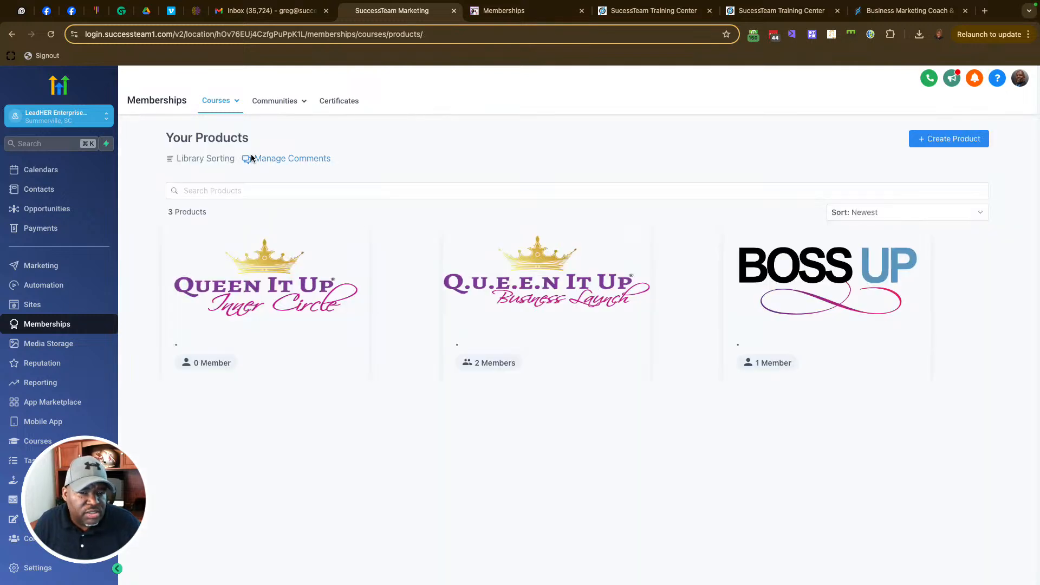
Step: Open the Business Launch product's outline and close the three spare browser tabs
left_click(575, 295)
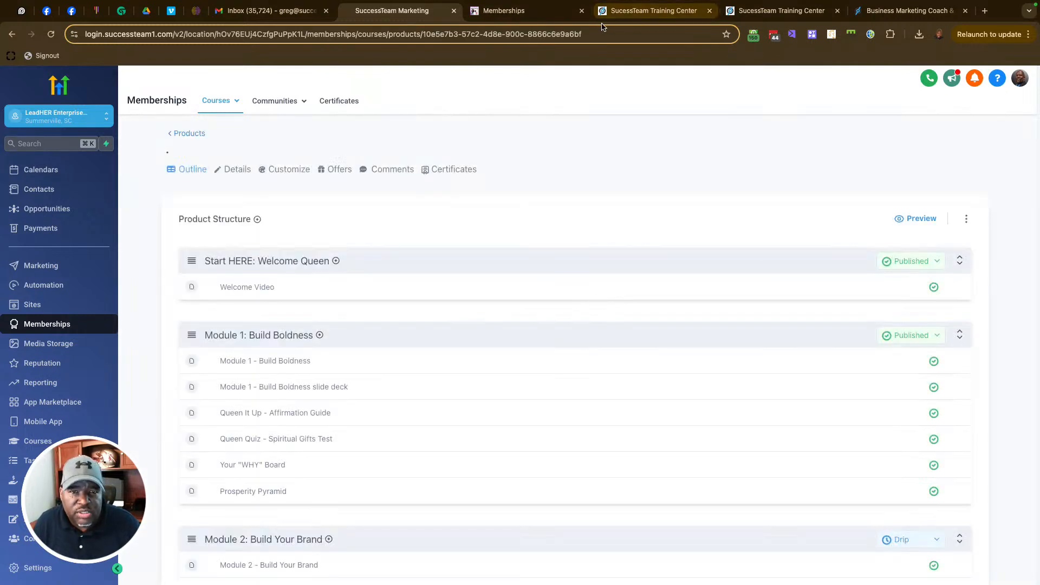
left_click(582, 11)
left_click(582, 11)
left_click(581, 11)
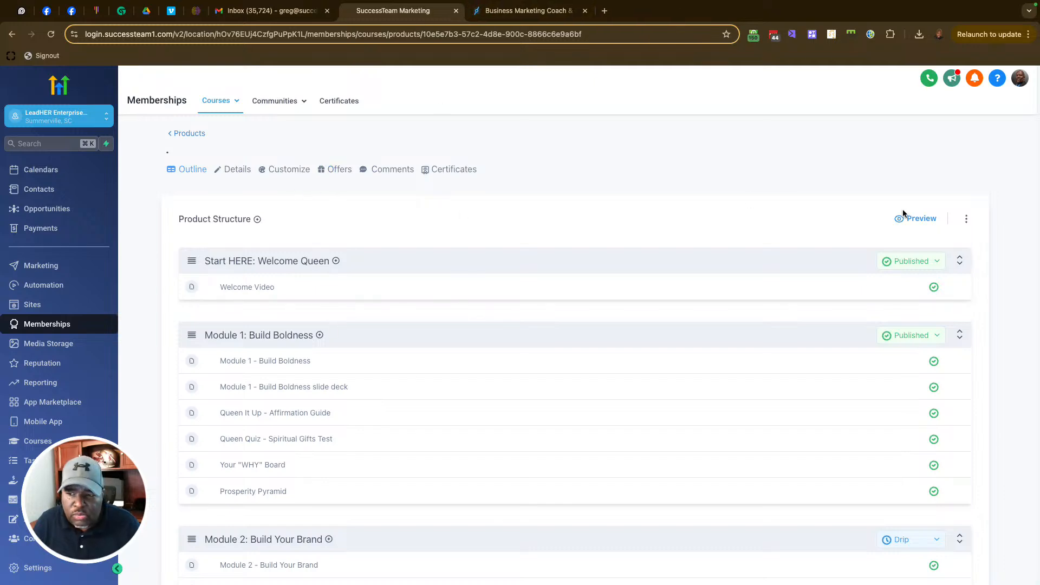
Step: Preview the Business Launch course as a member, then go back to the admin and the agency view
left_click(916, 219)
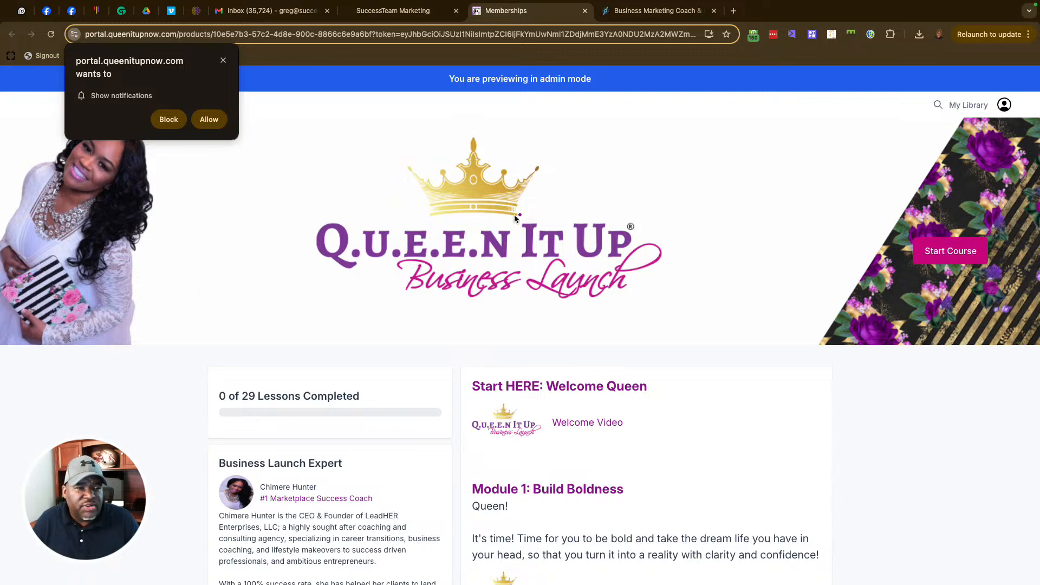
left_click(223, 60)
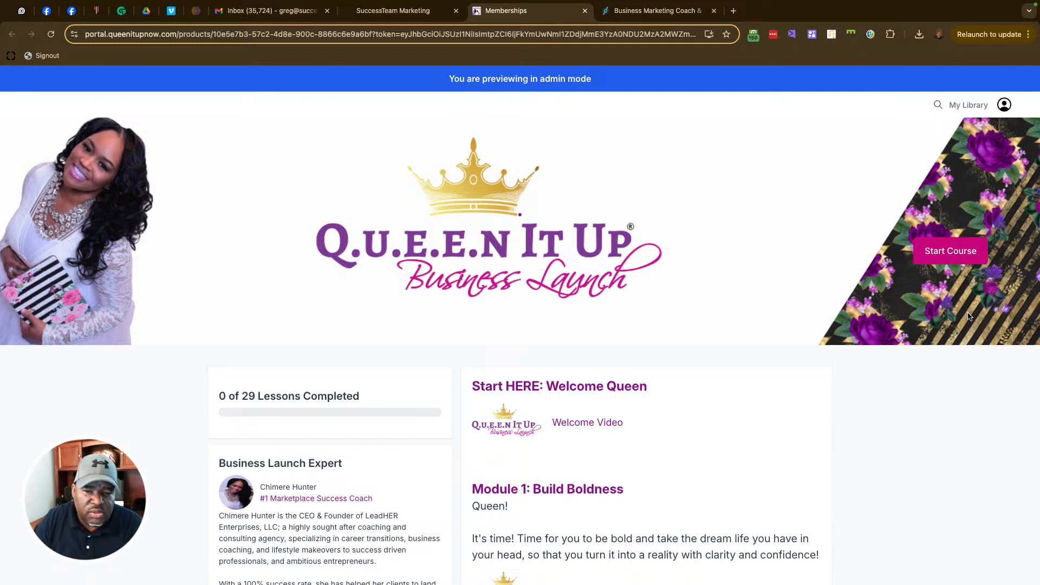
scroll(864, 374, "down", 6)
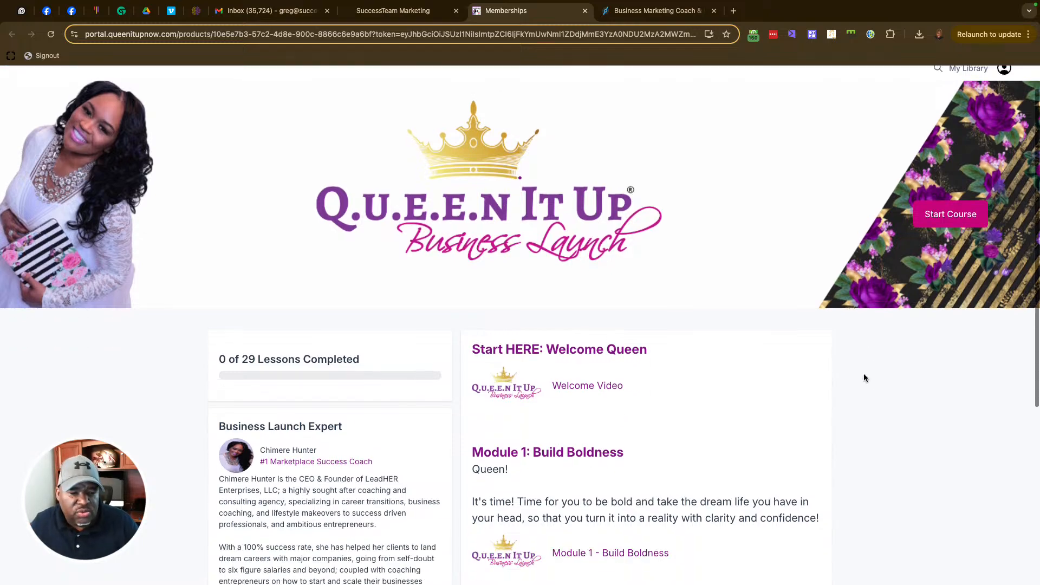
scroll(863, 376, "up", 6)
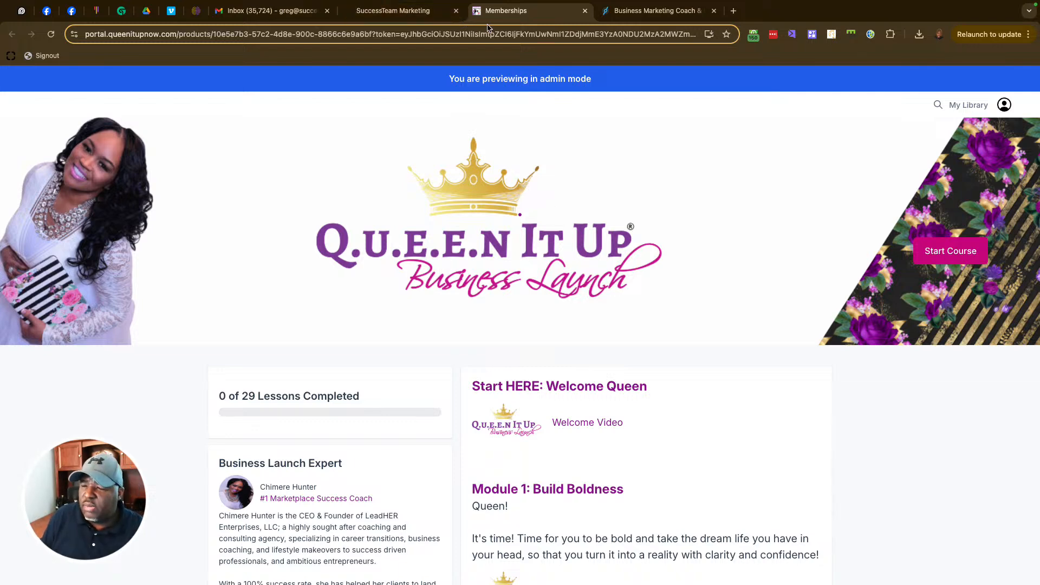
left_click(407, 13)
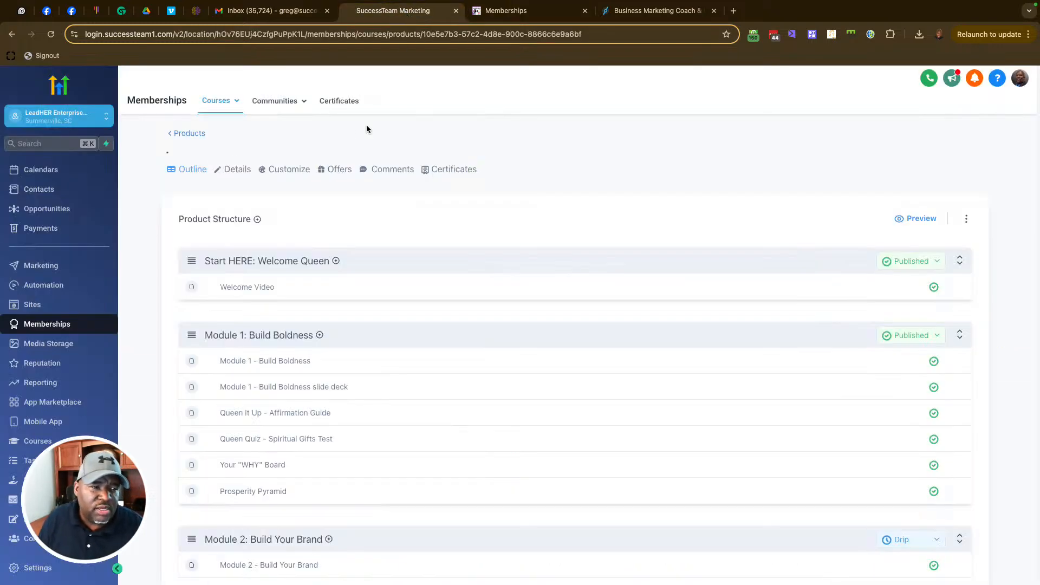
left_click(82, 117)
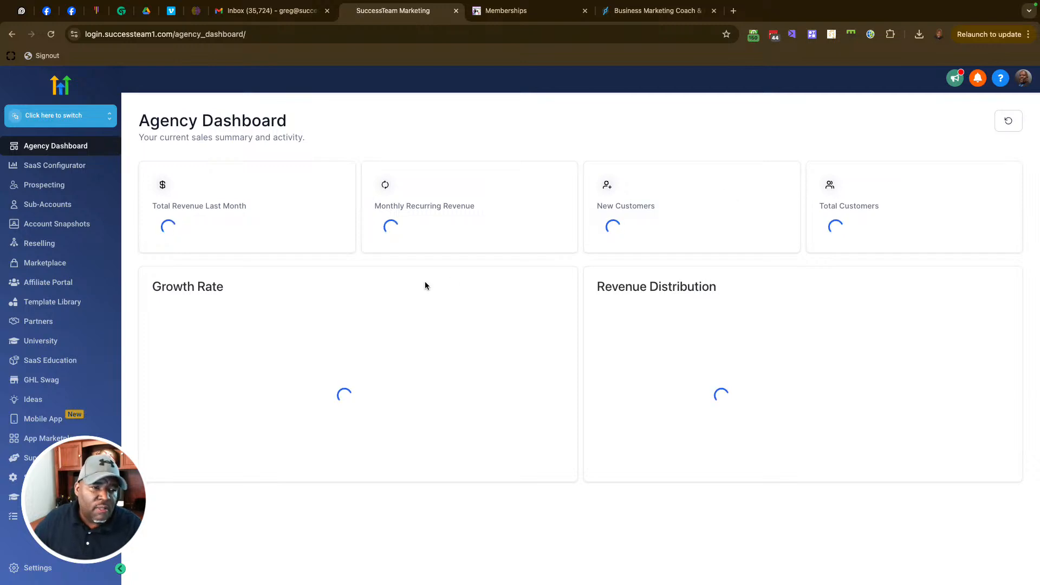
Step: Select SuccessTeam Marketing from the sub-account list and go to Memberships > Courses > Products
left_click(87, 115)
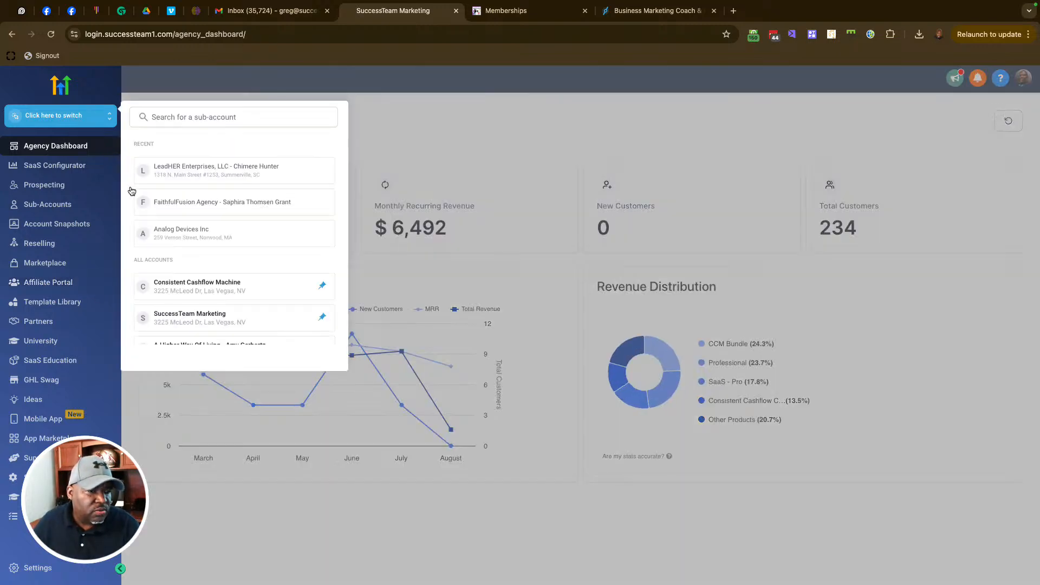
left_click(205, 318)
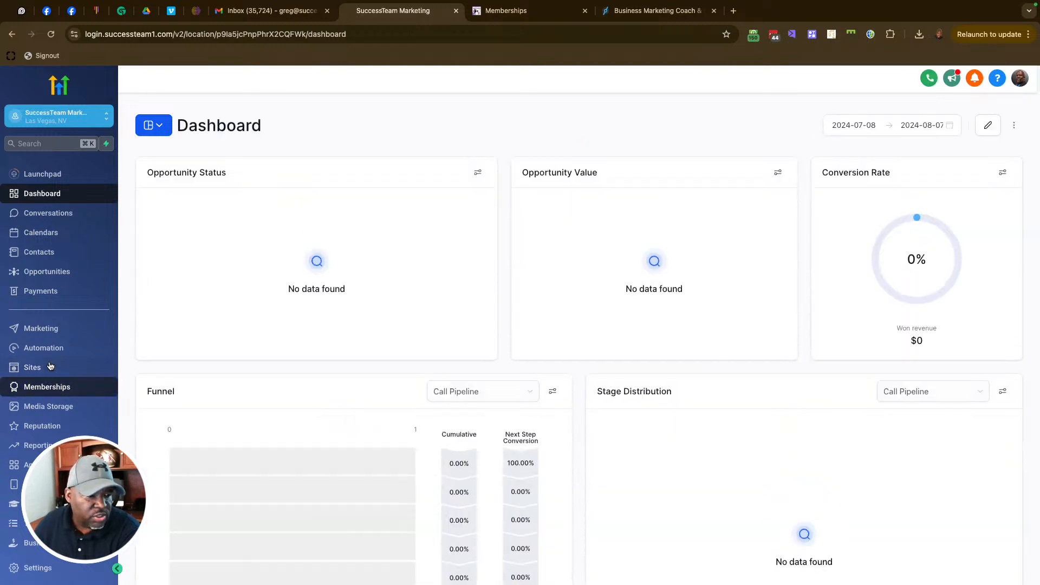
left_click(54, 390)
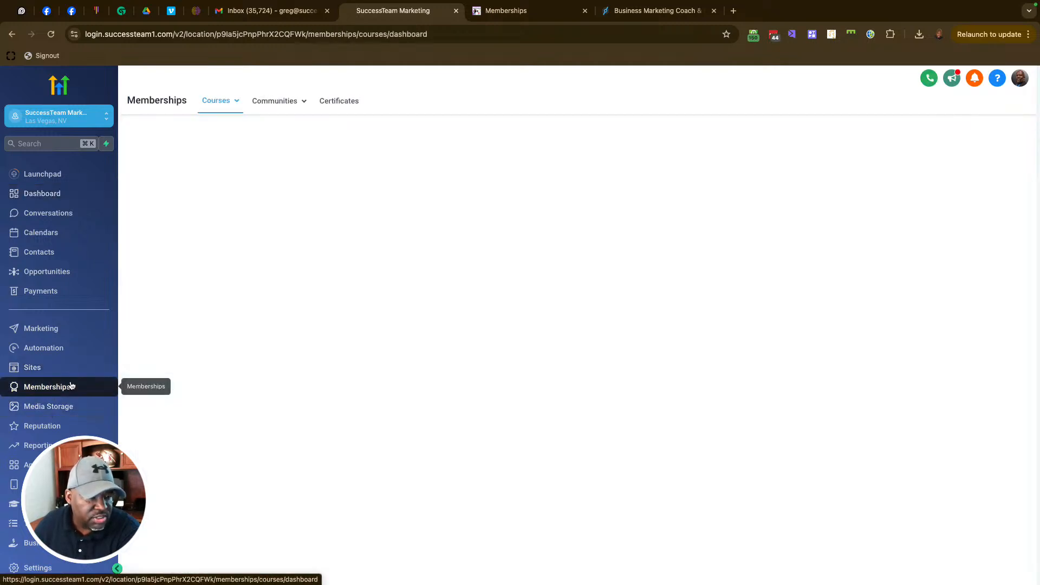
mouse_move(216, 112)
left_click(217, 143)
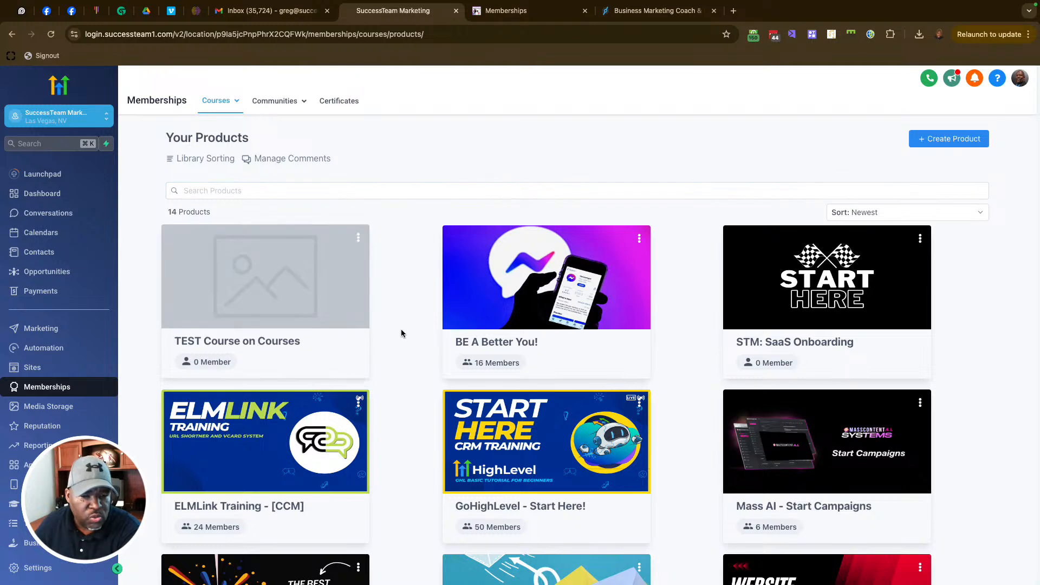
Step: Open ELMLink Training - [CCM], check its Outline and Details, then customize the Classic theme
left_click(283, 430)
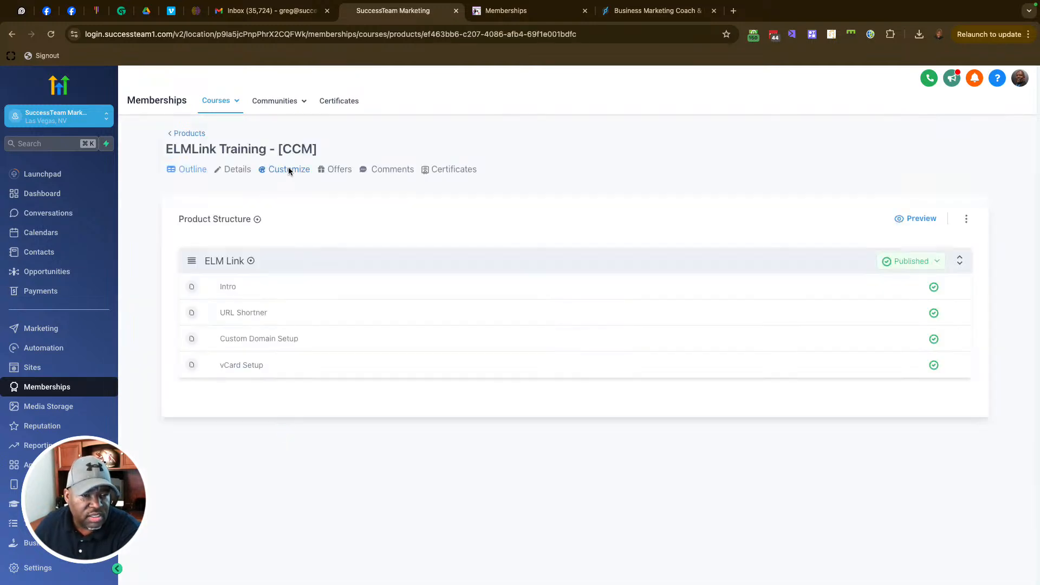
left_click(288, 169)
left_click(222, 109)
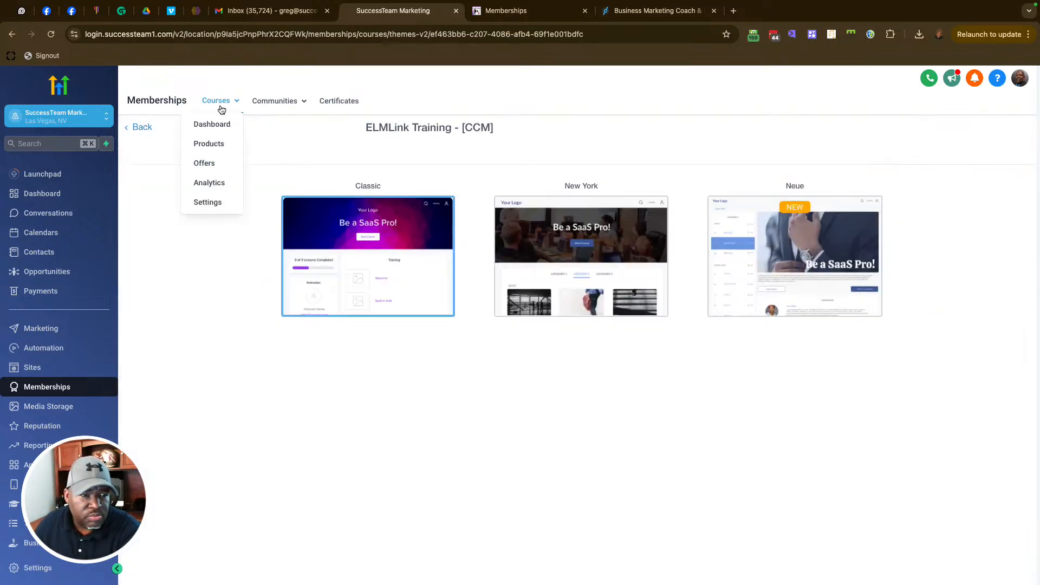
left_click(214, 124)
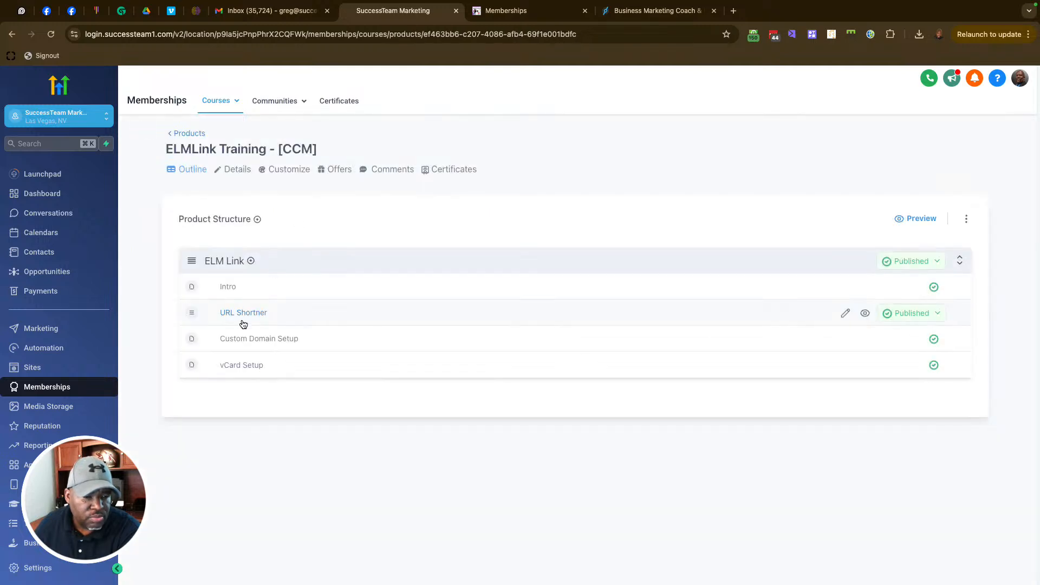
left_click(237, 169)
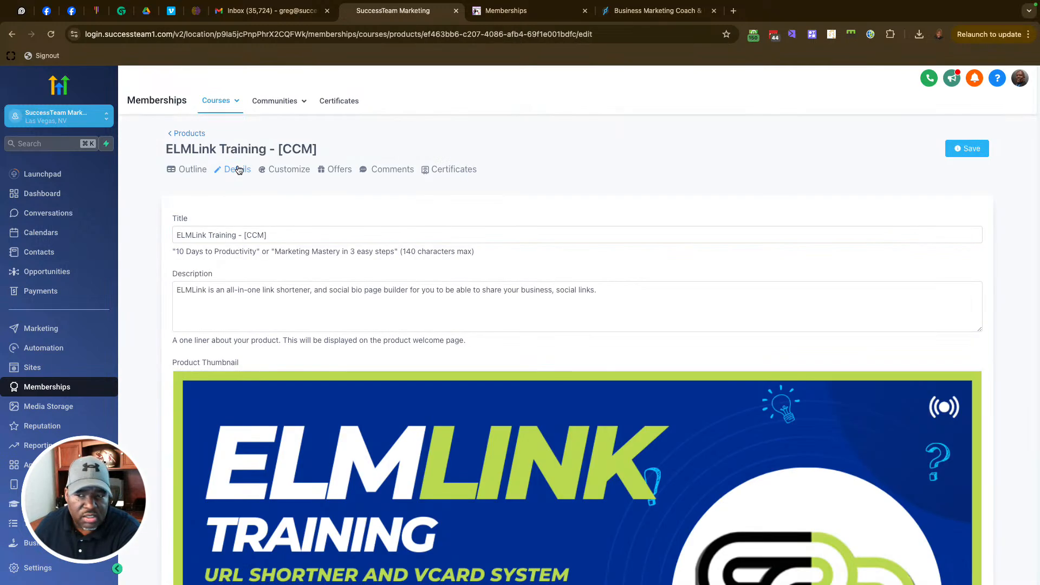
left_click(277, 168)
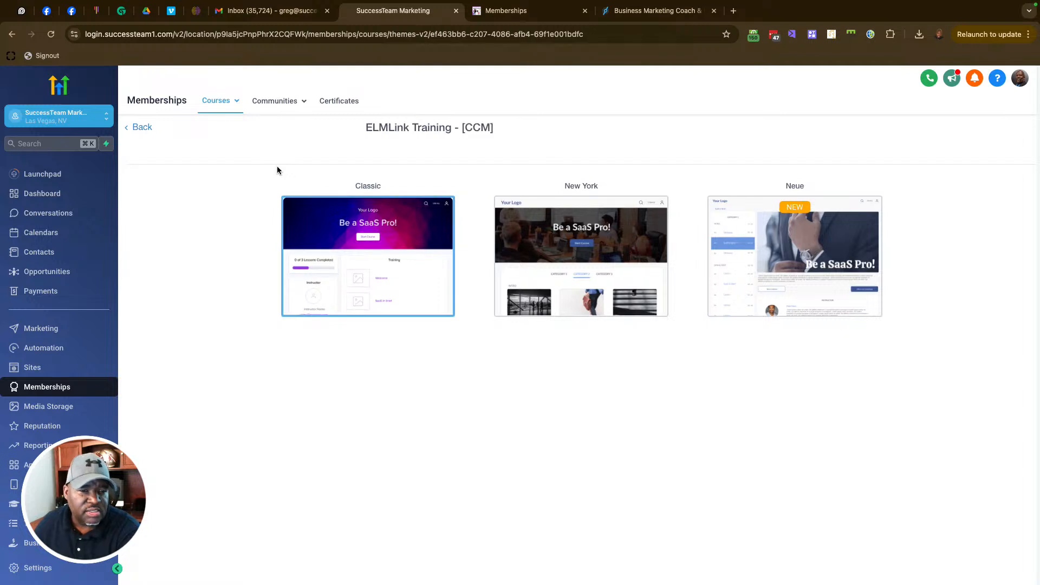
left_click(381, 258)
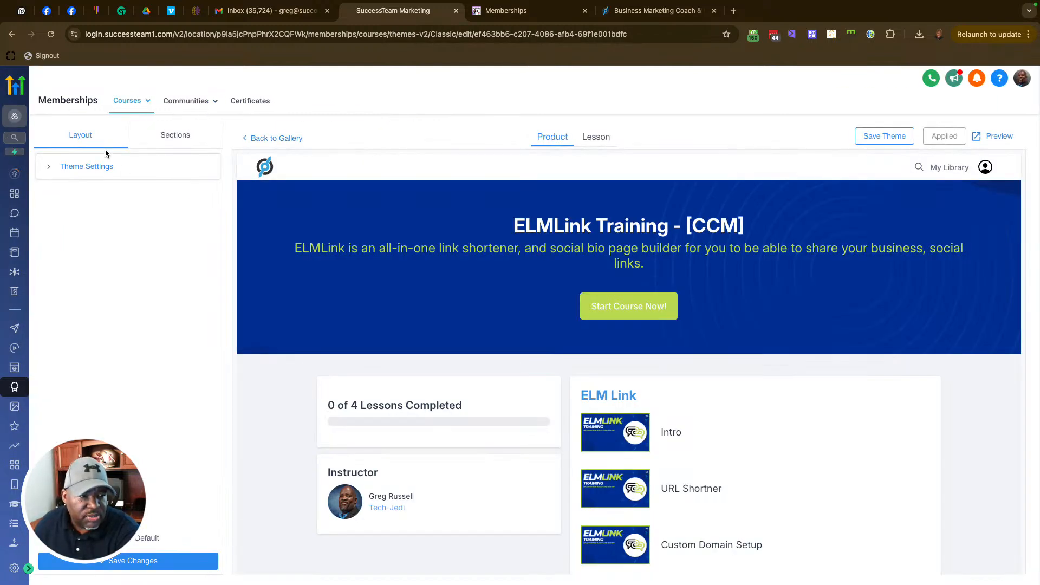
Step: Browse the theme editor's page sections, back out, and open the ELMLink course's Details form
left_click(178, 140)
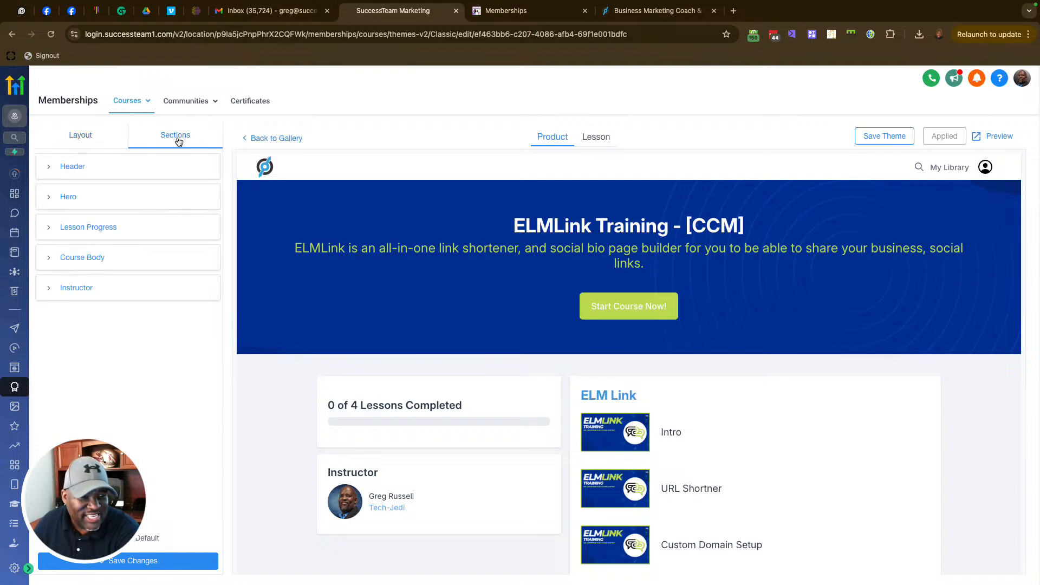
left_click(76, 141)
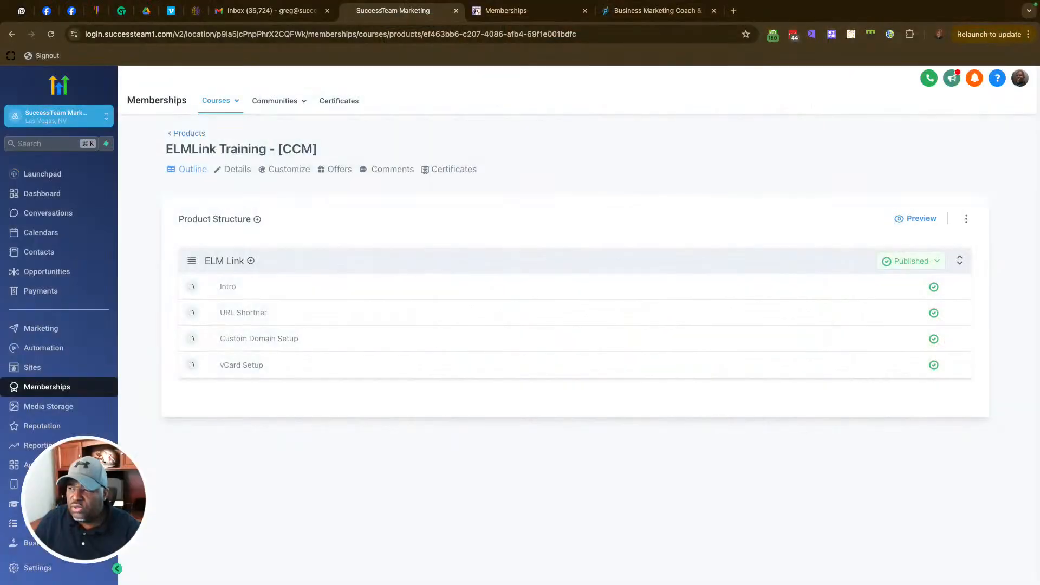
left_click(238, 169)
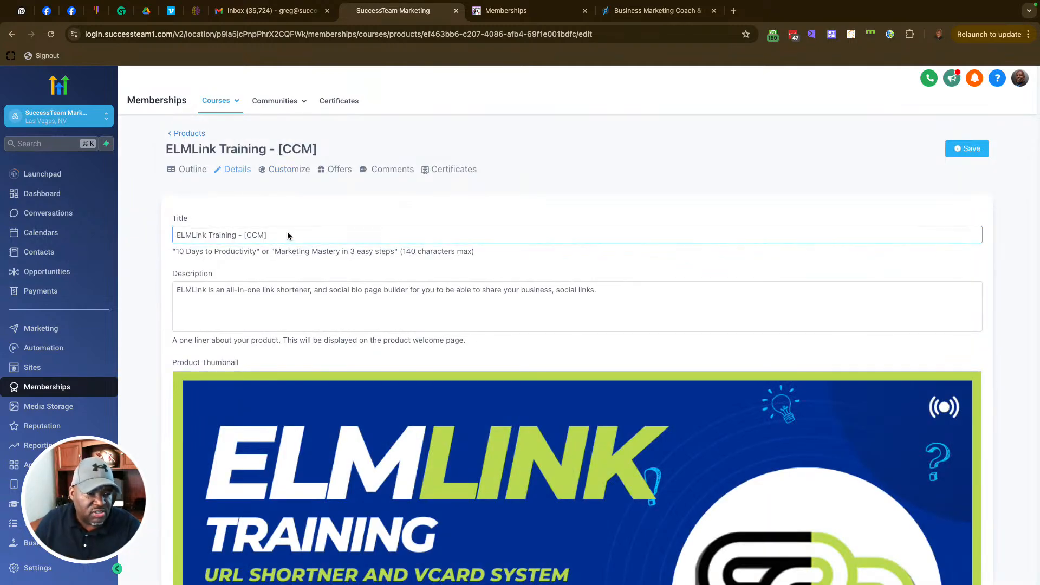
left_click_drag(287, 234, 152, 235)
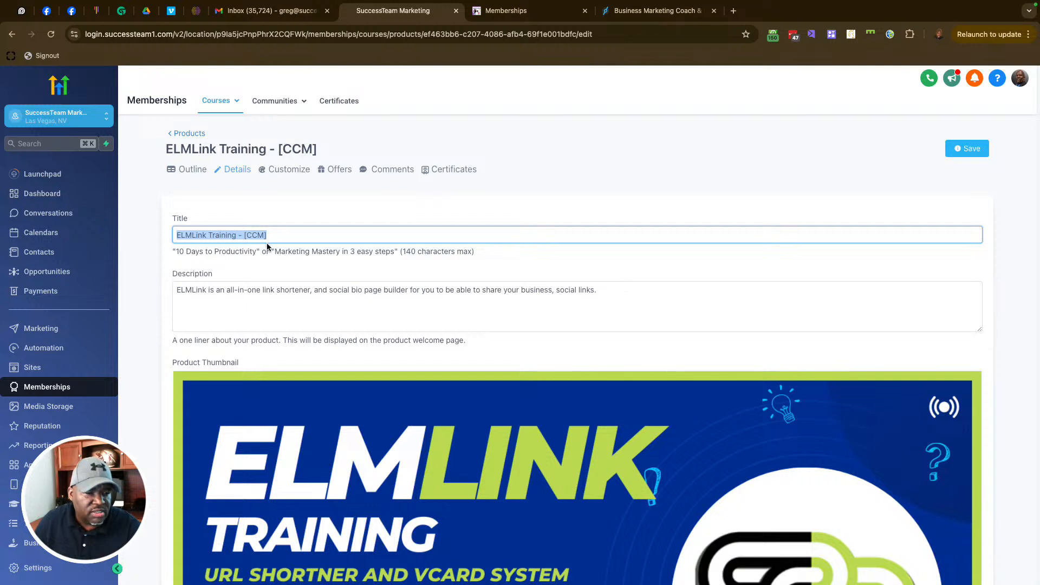
scroll(267, 242, "down", 2)
left_click_drag(596, 245, 175, 244)
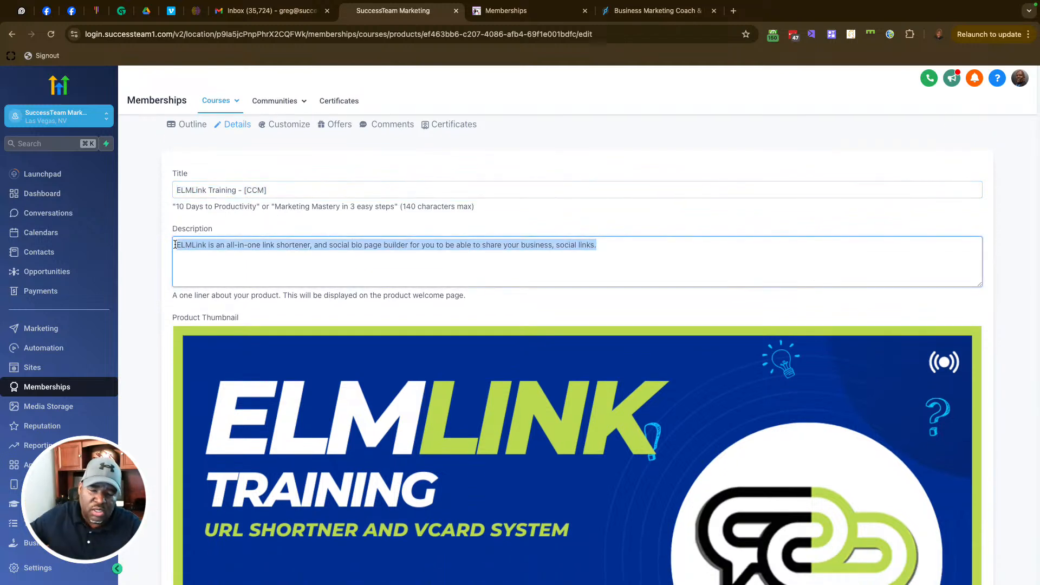
scroll(471, 306, "down", 8)
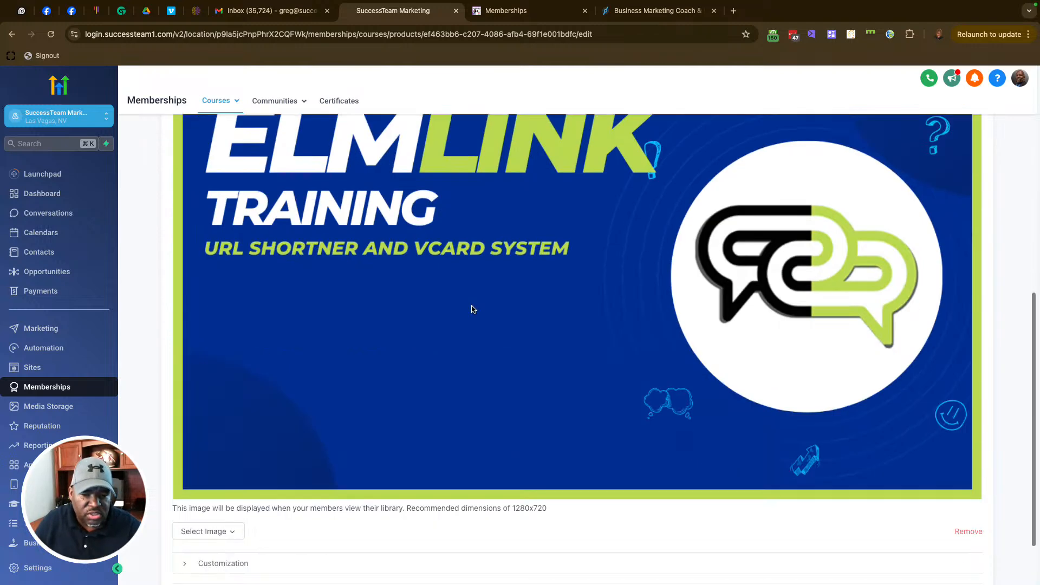
scroll(574, 295, "up", 4)
scroll(611, 328, "down", 4)
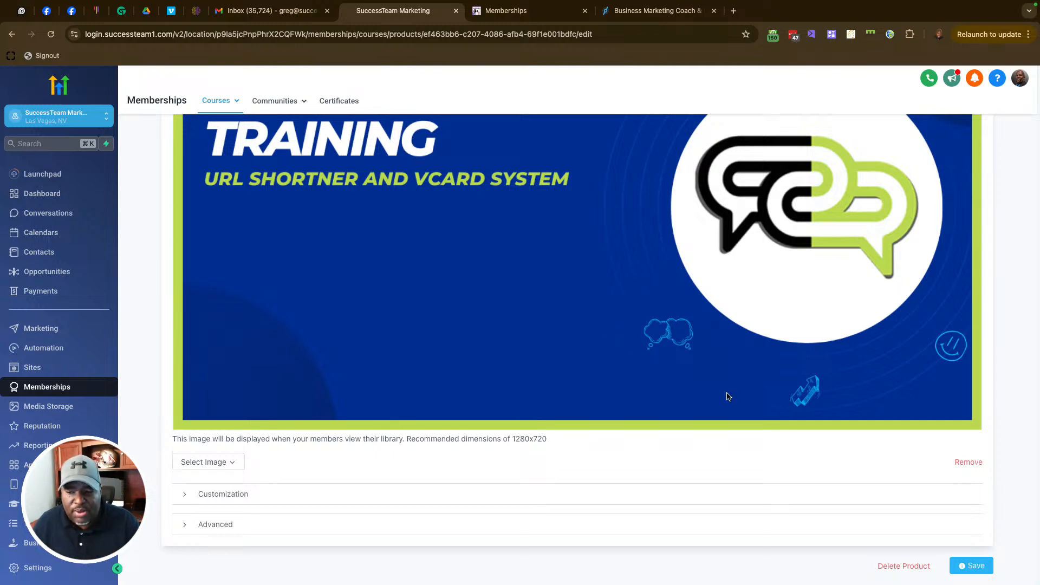
Step: Expand the Customization section and inspect the Instructor heading text
left_click(184, 494)
scroll(440, 443, "down", 10)
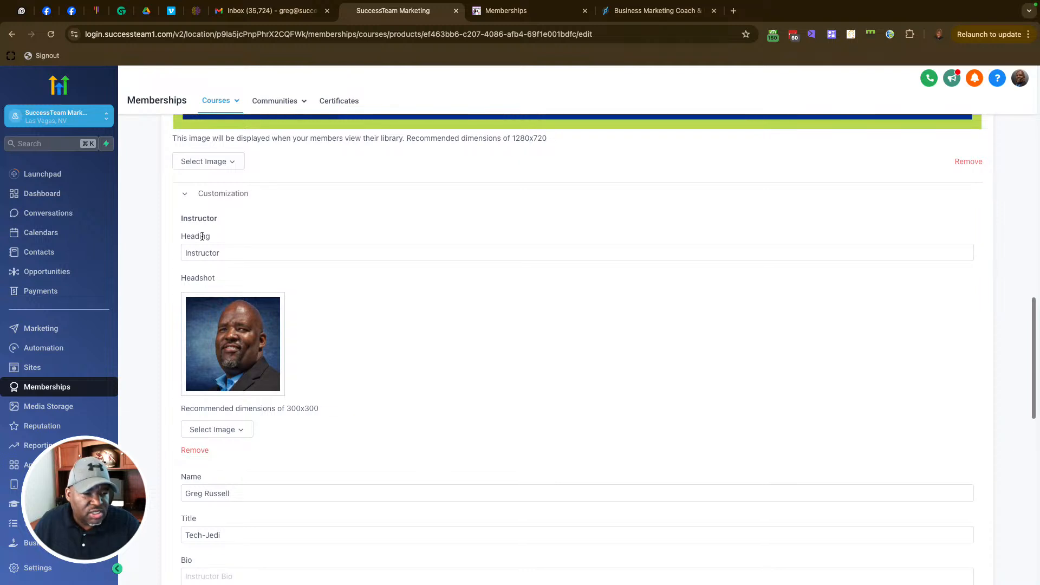
scroll(248, 223, "up", 2)
left_click_drag(219, 311, 169, 308)
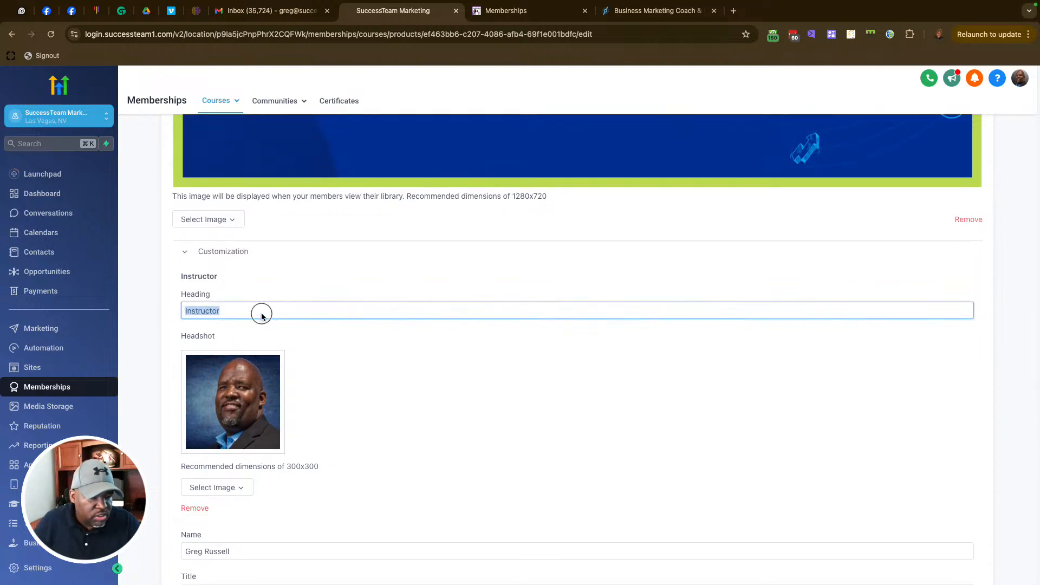
left_click_drag(261, 313, 146, 308)
left_click(310, 288)
double_click(270, 313)
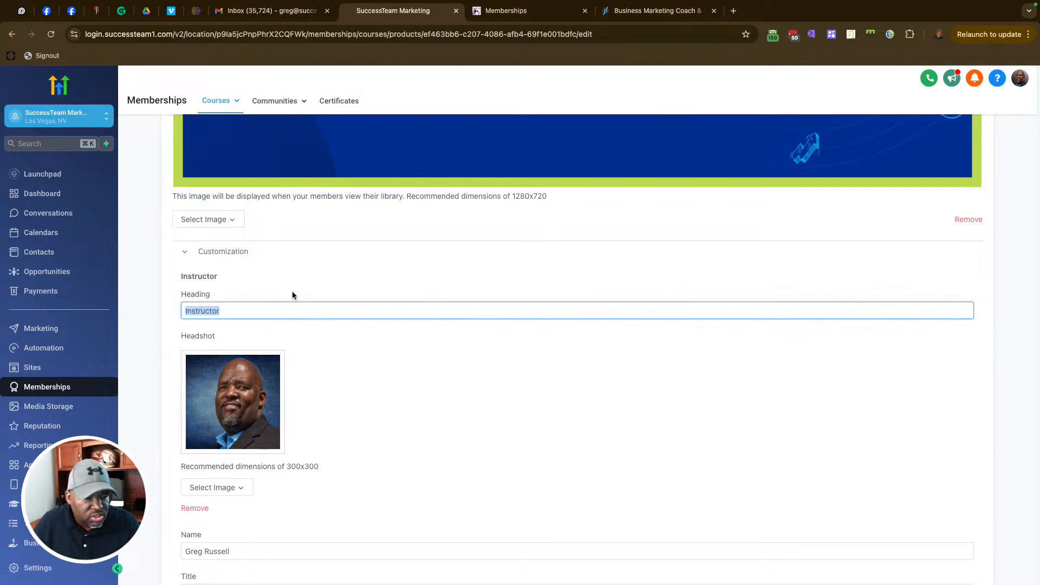
Step: Remove the instructor headshot image from the course
scroll(387, 272, "down", 2)
scroll(348, 336, "down", 3)
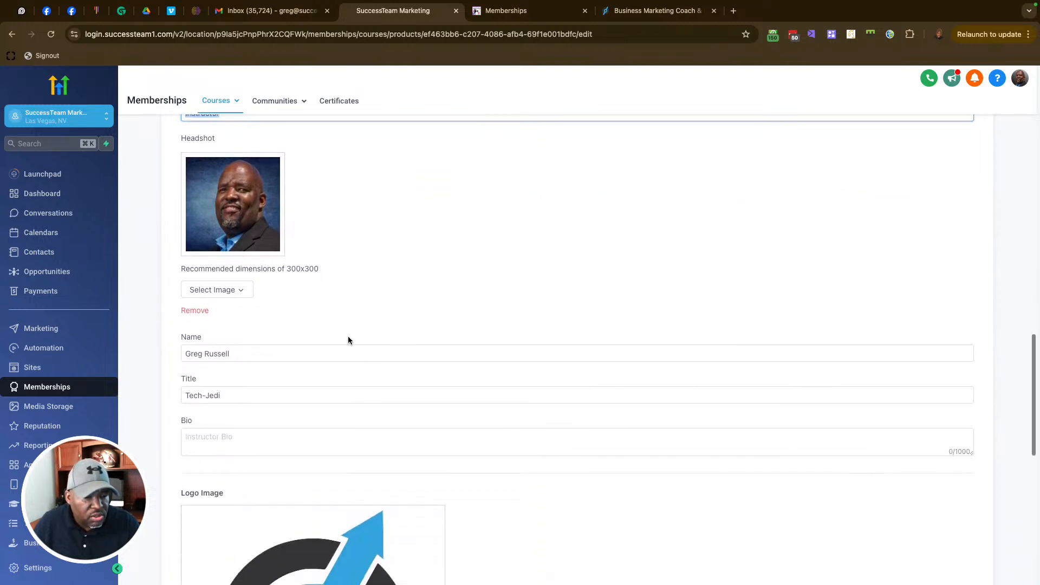
left_click_drag(260, 355, 177, 347)
left_click(437, 322)
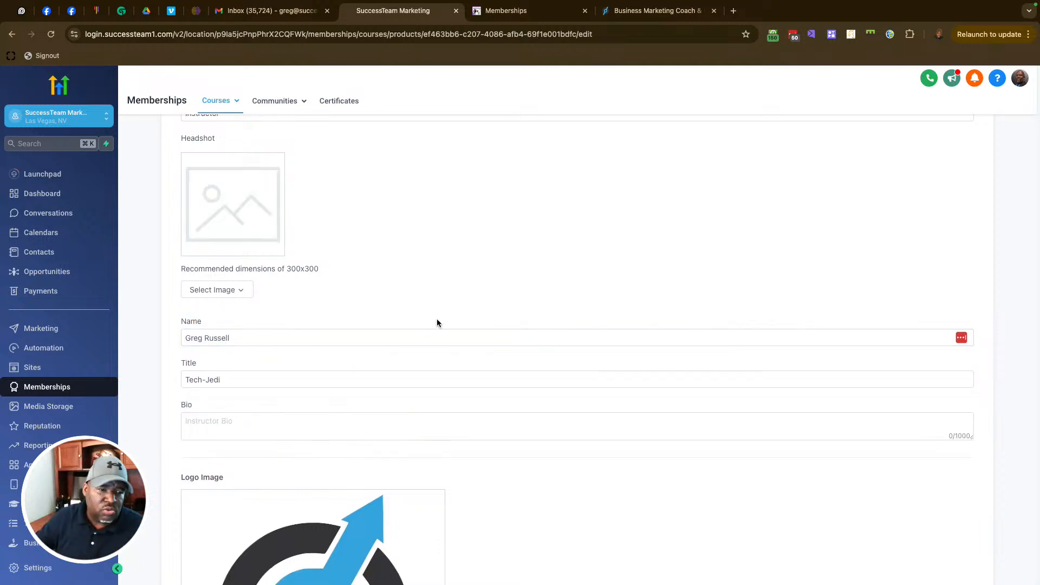
Step: Expand the Advanced section with its custom code fields
scroll(434, 320, "up", 4)
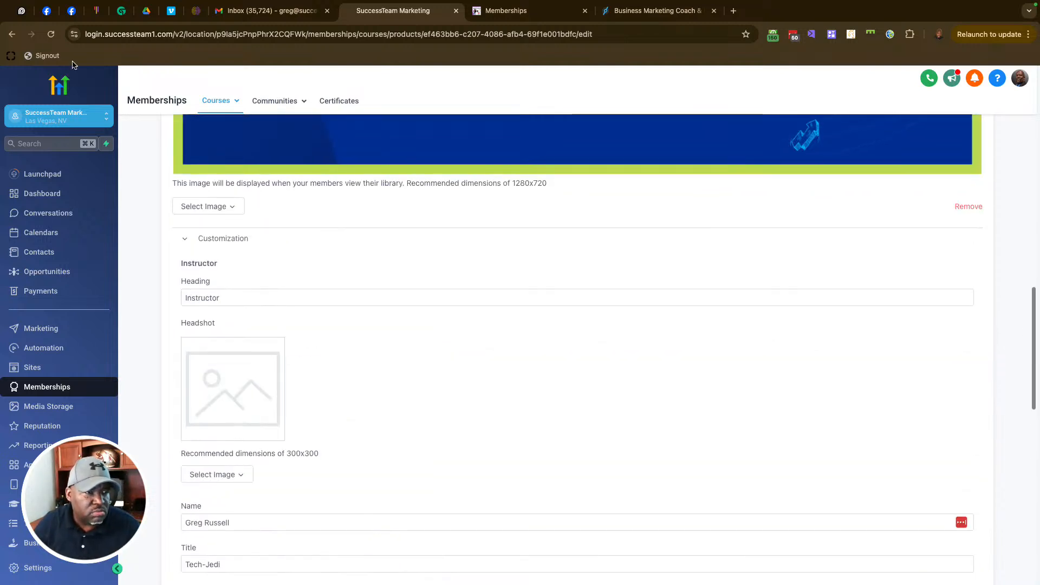
scroll(430, 317, "down", 6)
scroll(391, 294, "down", 3)
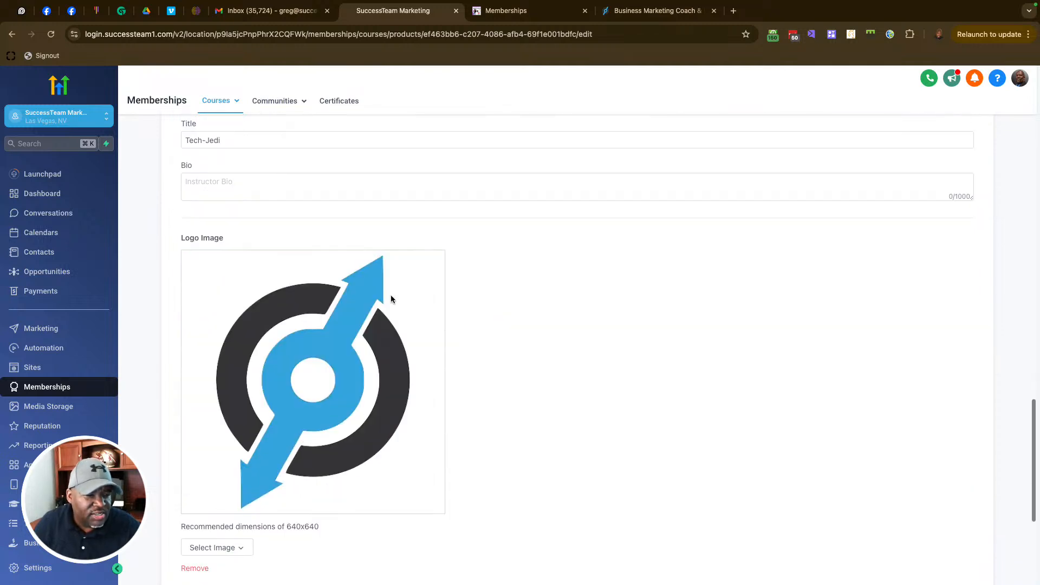
scroll(422, 355, "down", 5)
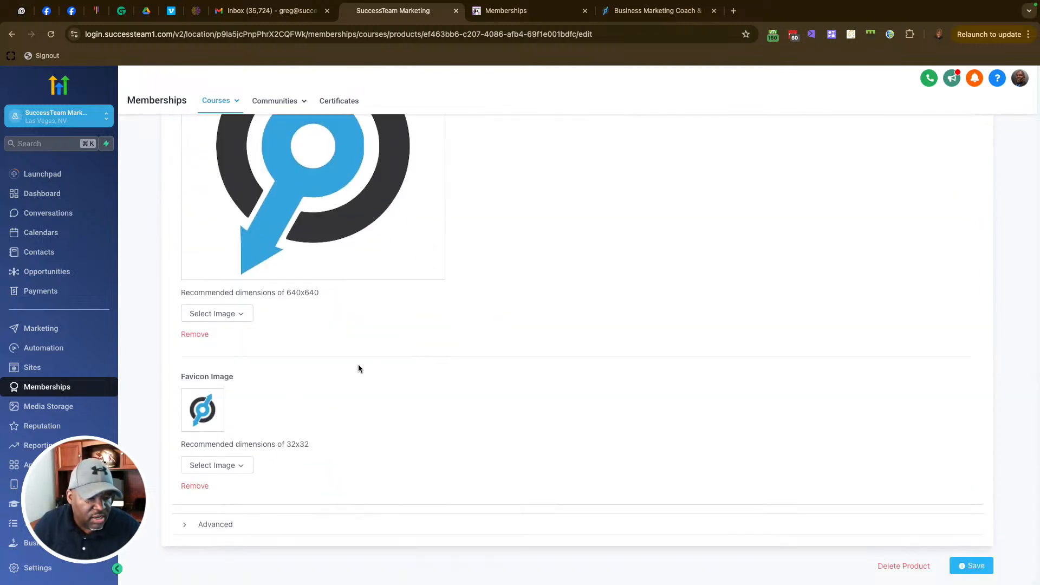
left_click(186, 526)
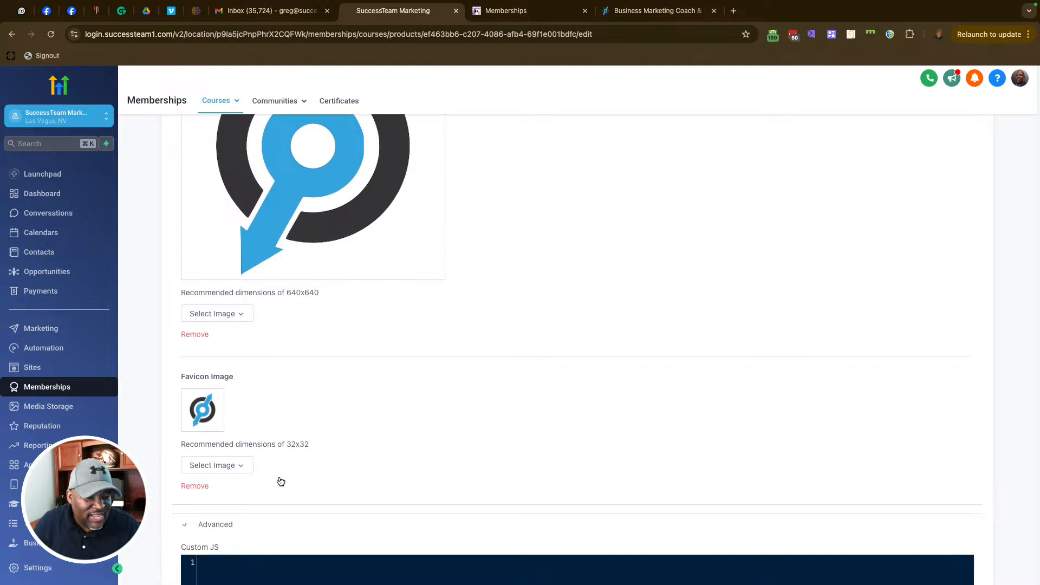
scroll(499, 376, "down", 4)
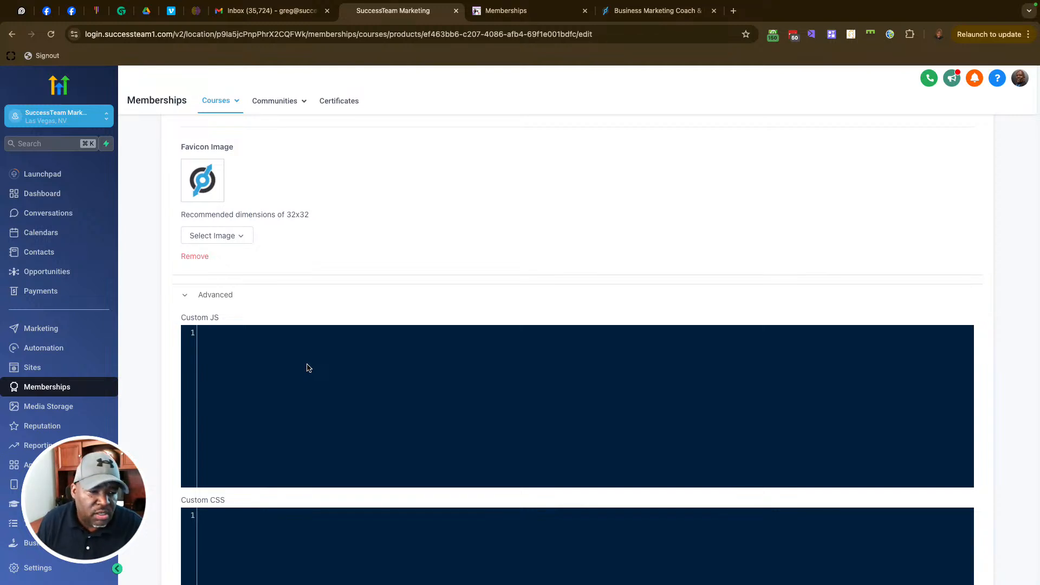
scroll(325, 353, "down", 7)
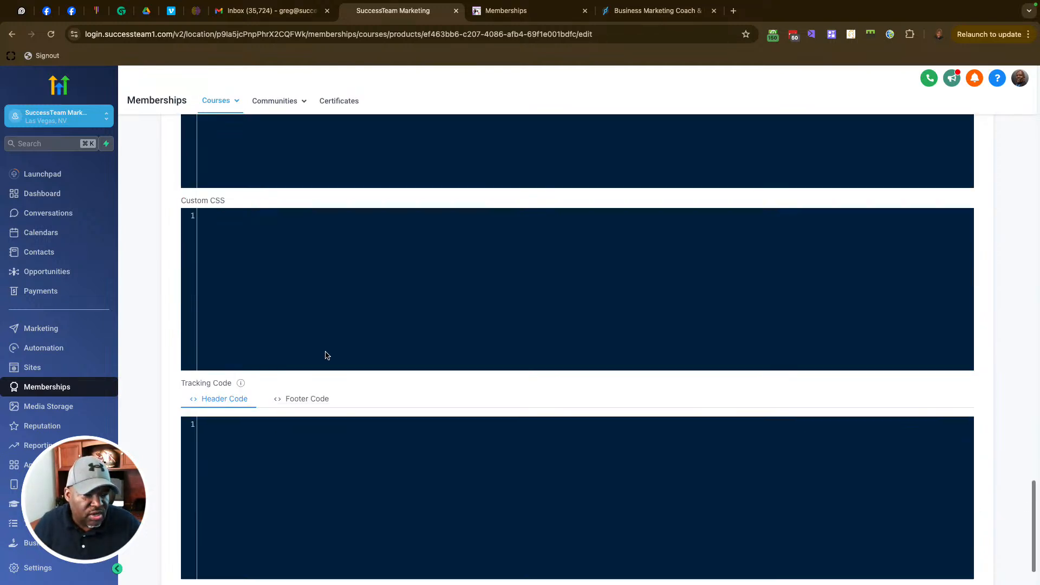
scroll(288, 394, "up", 4)
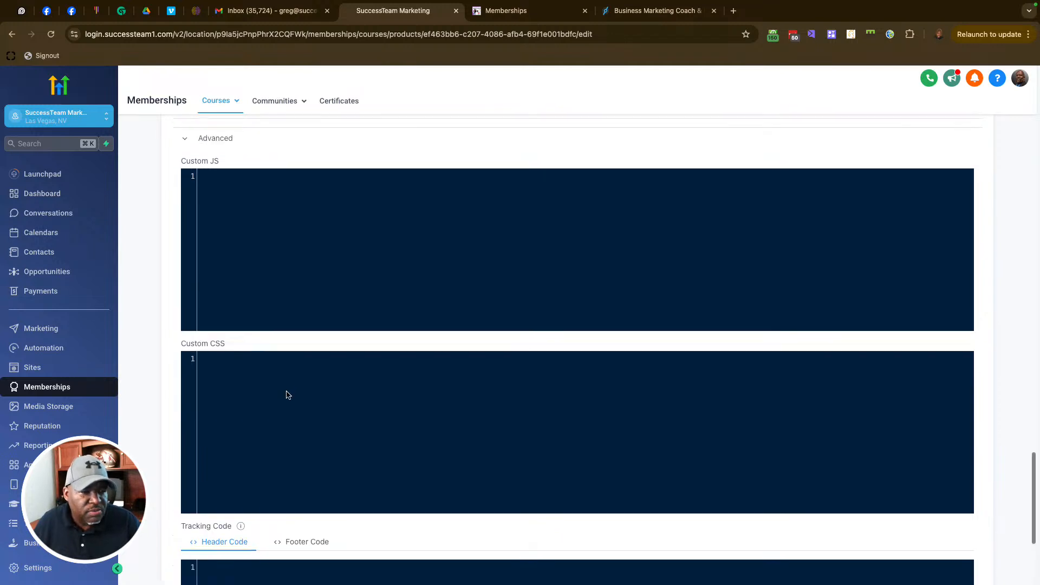
scroll(304, 512, "down", 3)
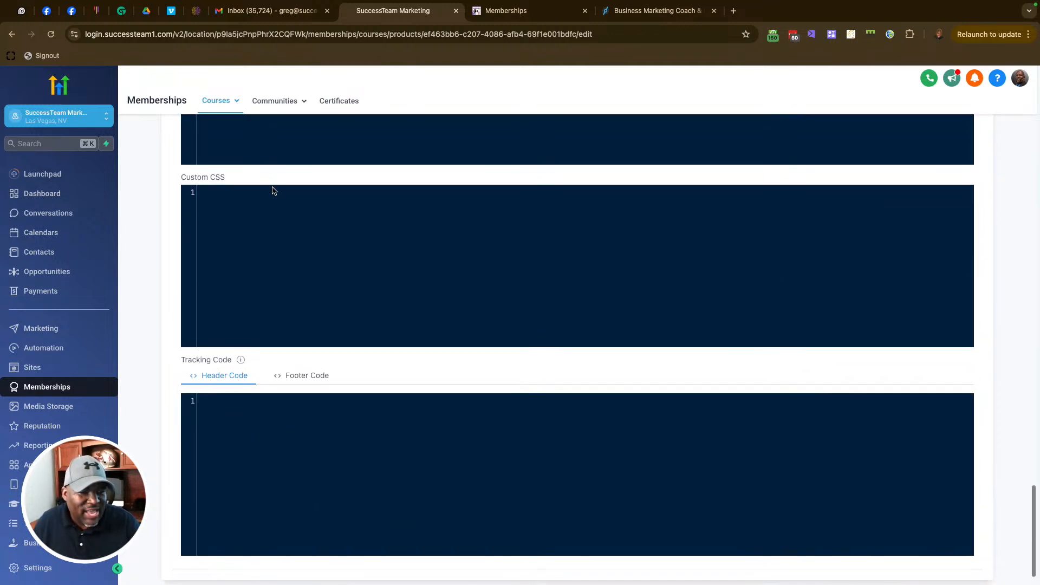
left_click_drag(191, 177, 236, 179)
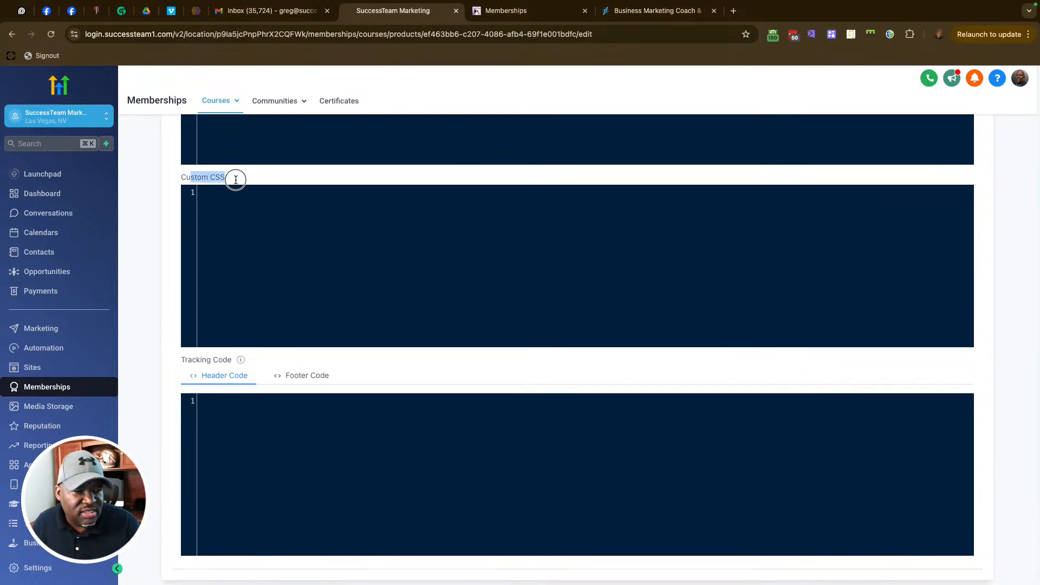
left_click(248, 210)
scroll(310, 199, "up", 1)
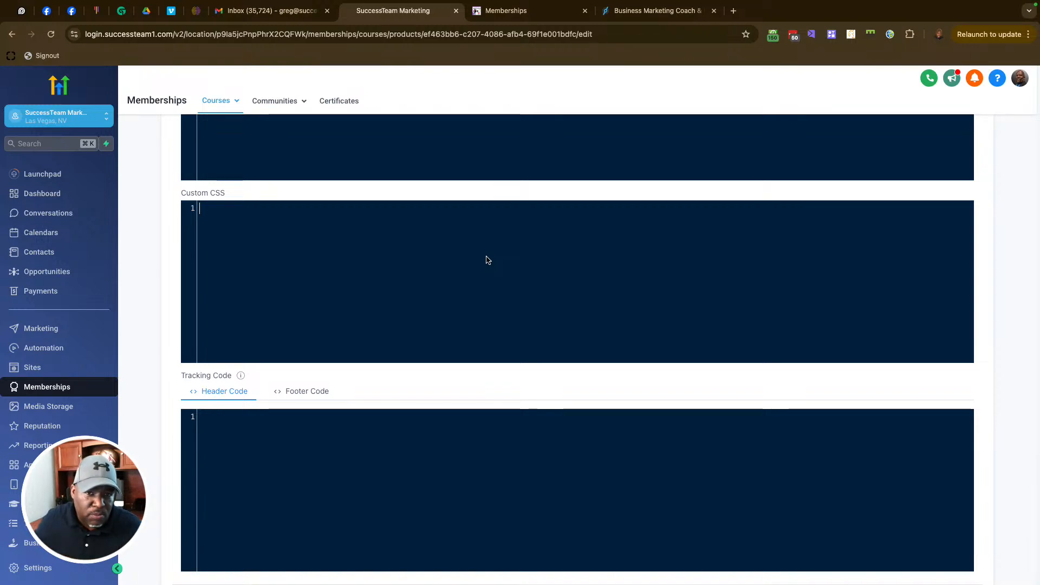
scroll(489, 255, "up", 15)
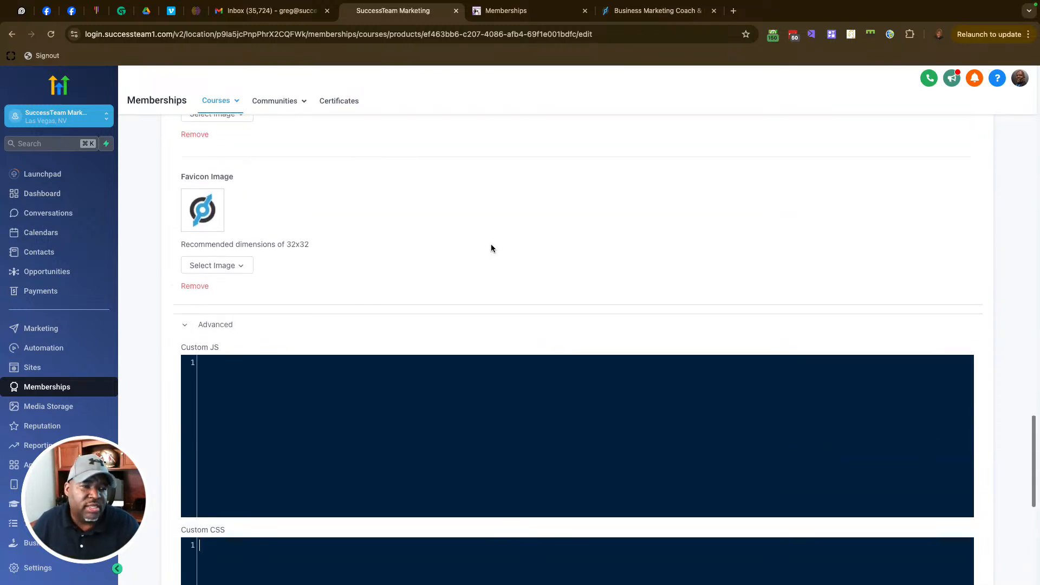
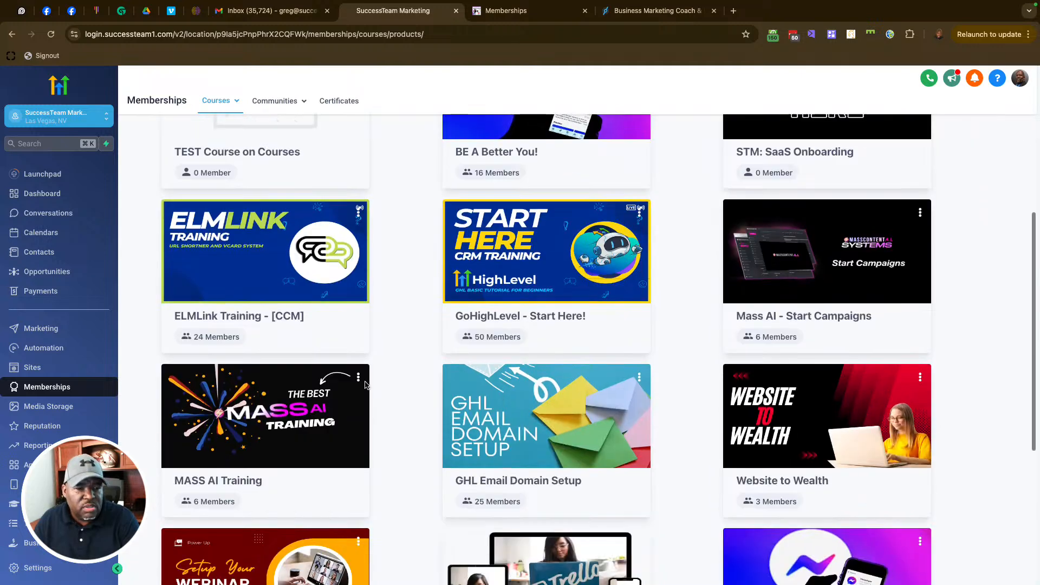
scroll(365, 385, "up", 4)
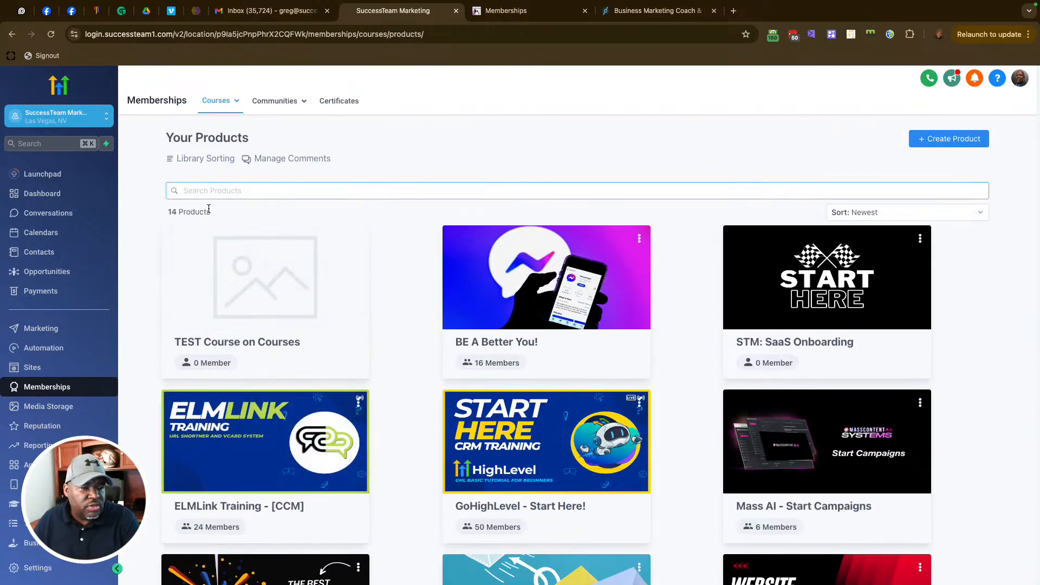
mouse_move(236, 102)
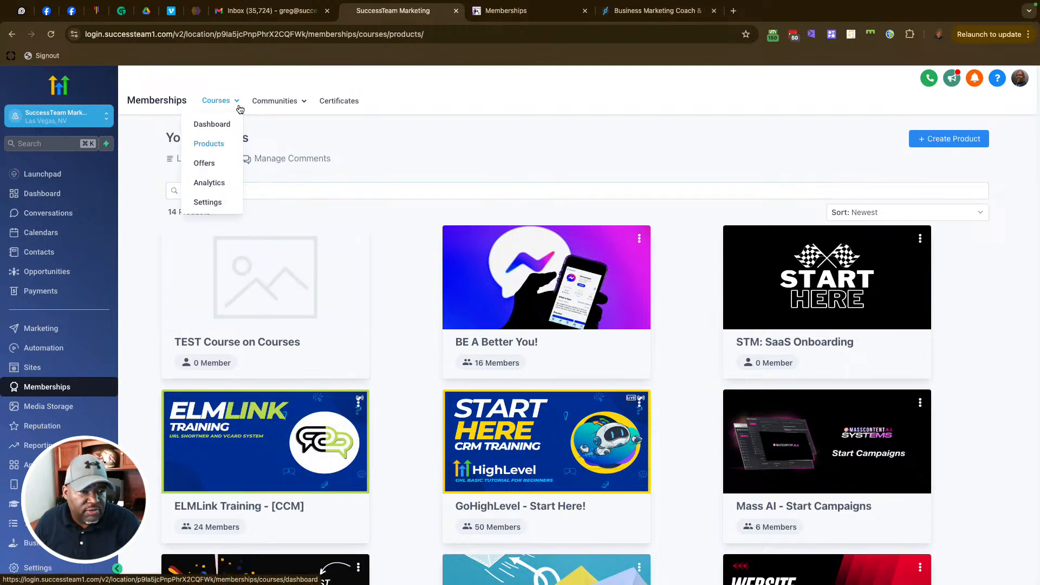
left_click(211, 166)
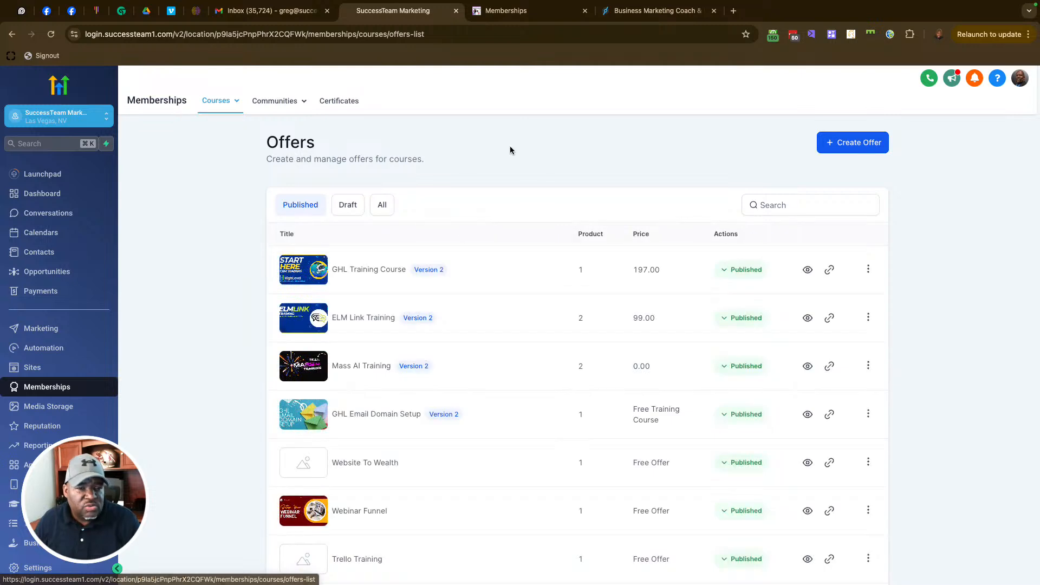
left_click(228, 99)
left_click(211, 145)
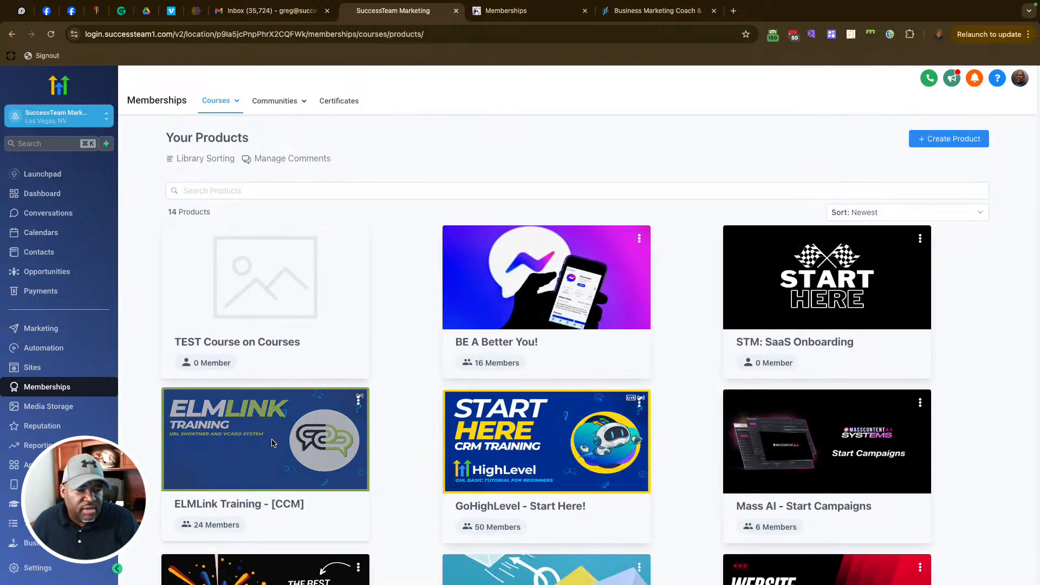
Step: Open the ELMLink Training - [CCM] course's offers and check the ELM Link Training offer's actions
left_click(269, 437)
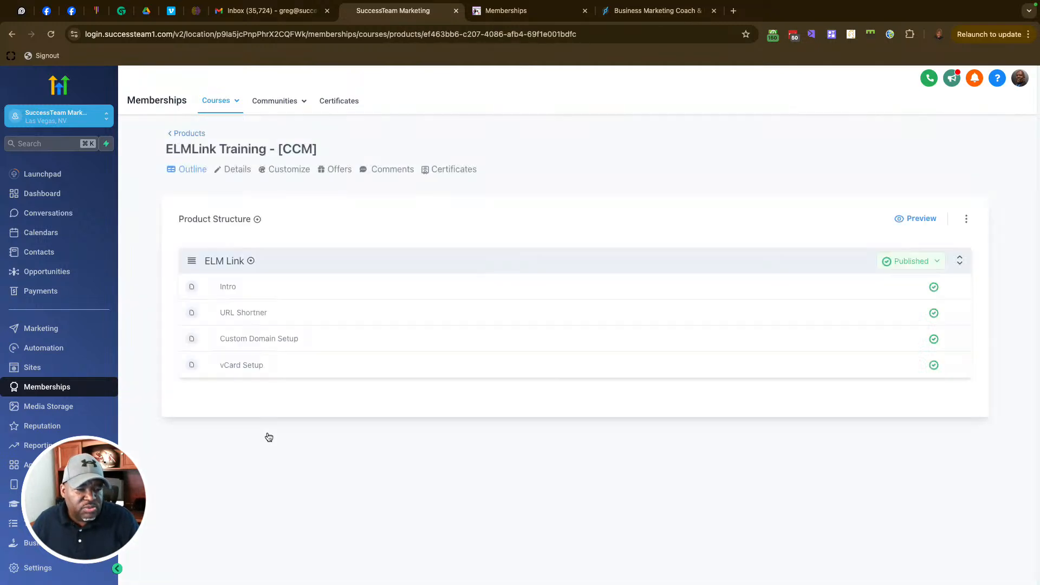
left_click(341, 171)
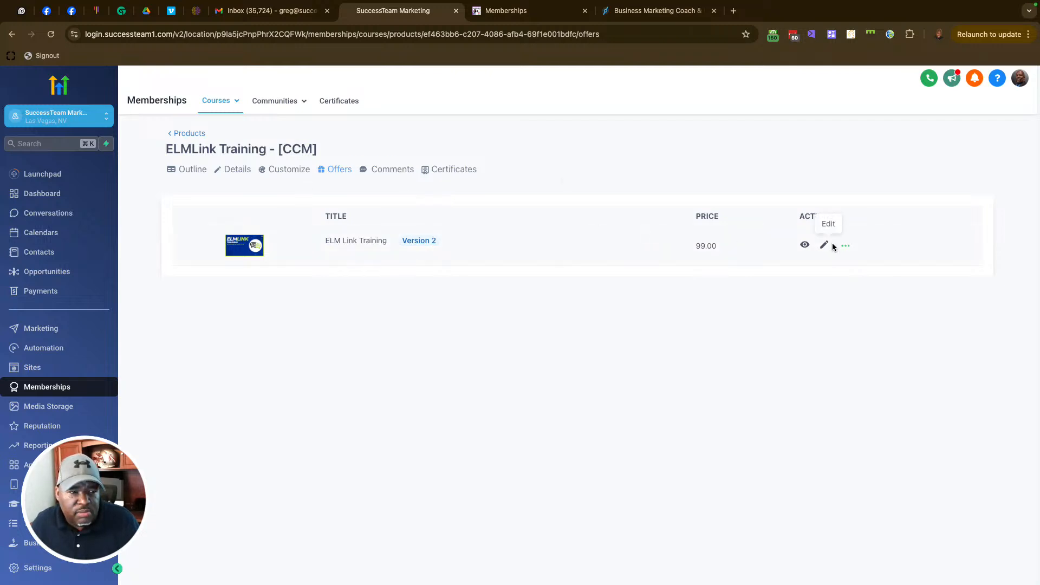
left_click(845, 247)
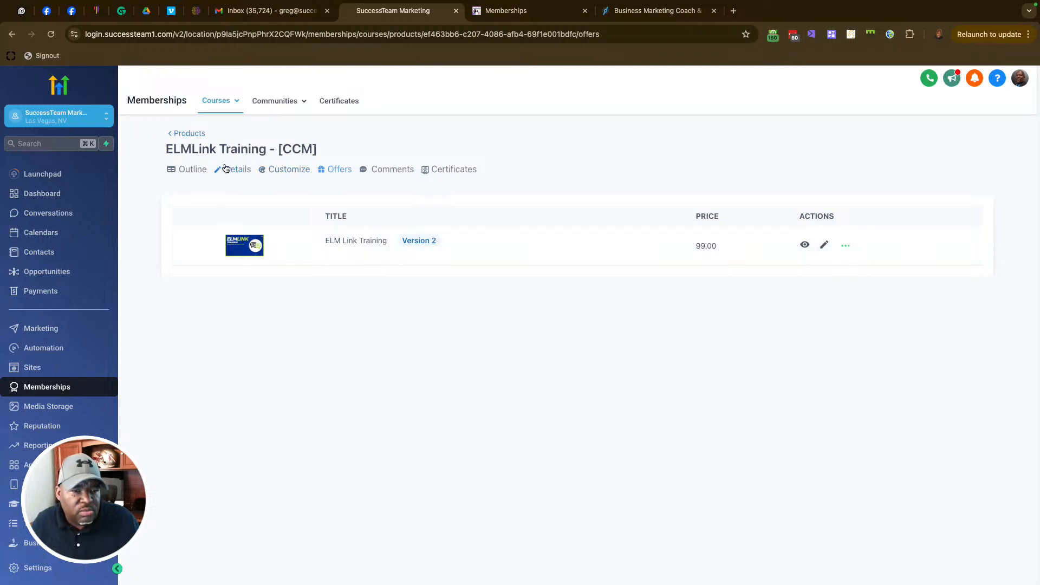
Step: Go to Courses > Offers and start a new course offer
mouse_move(216, 113)
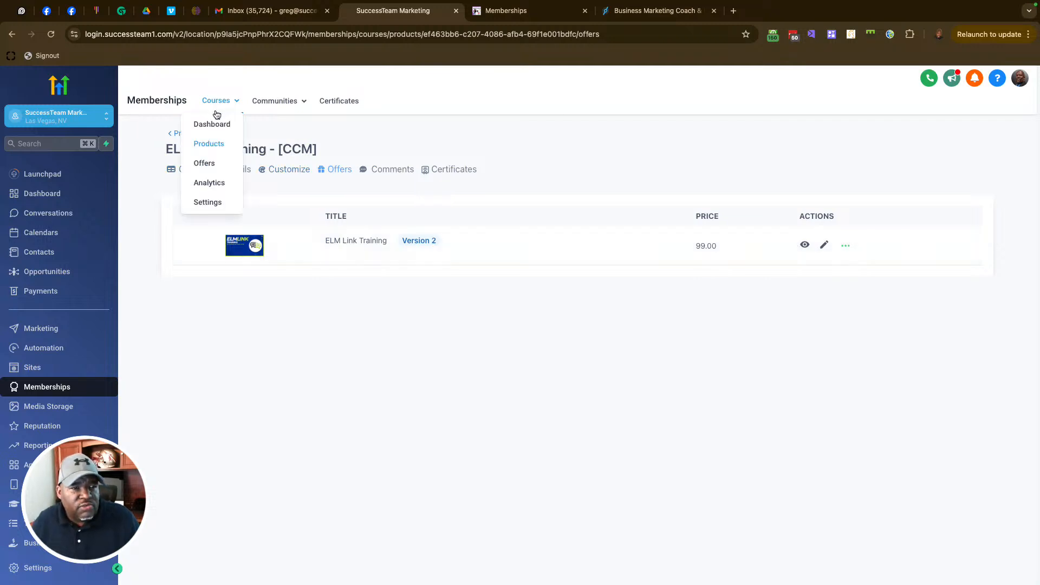
left_click(209, 165)
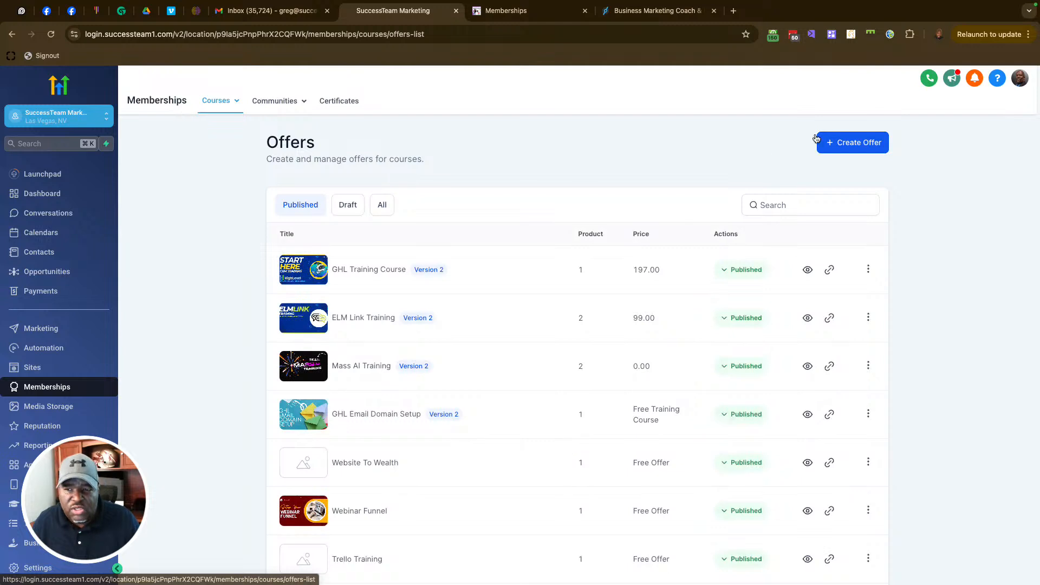
left_click(852, 142)
Step: Title the new offer '1 Product Test' and include the STM: SaaS Onboarding course
left_click(508, 216)
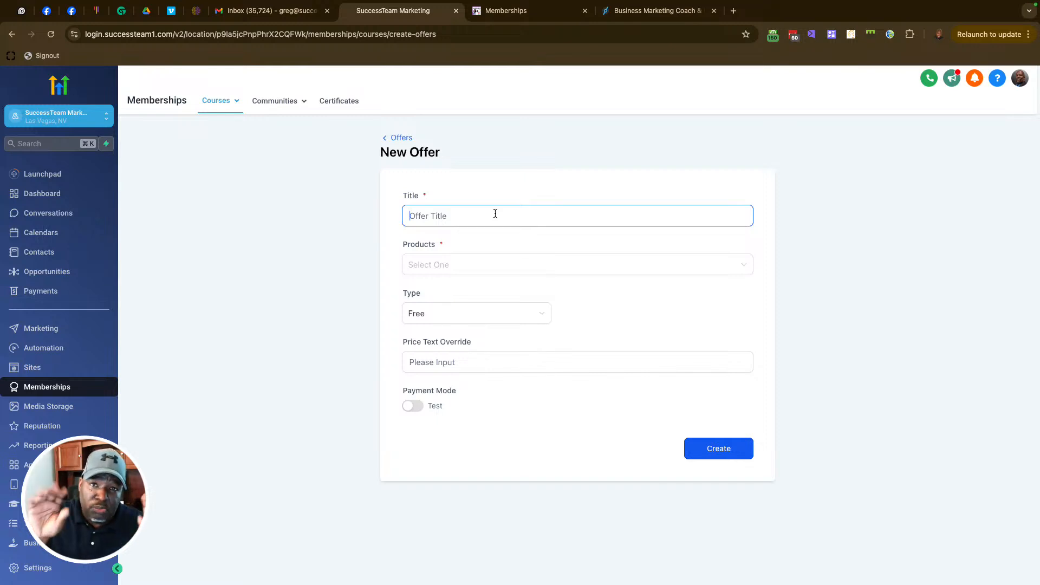
type("1")
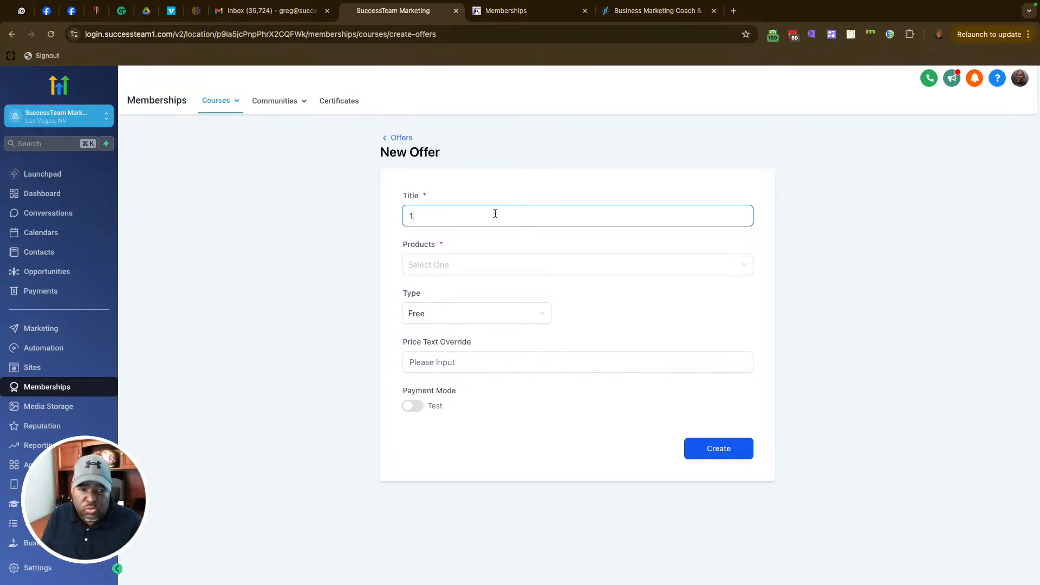
type(" Product TEs")
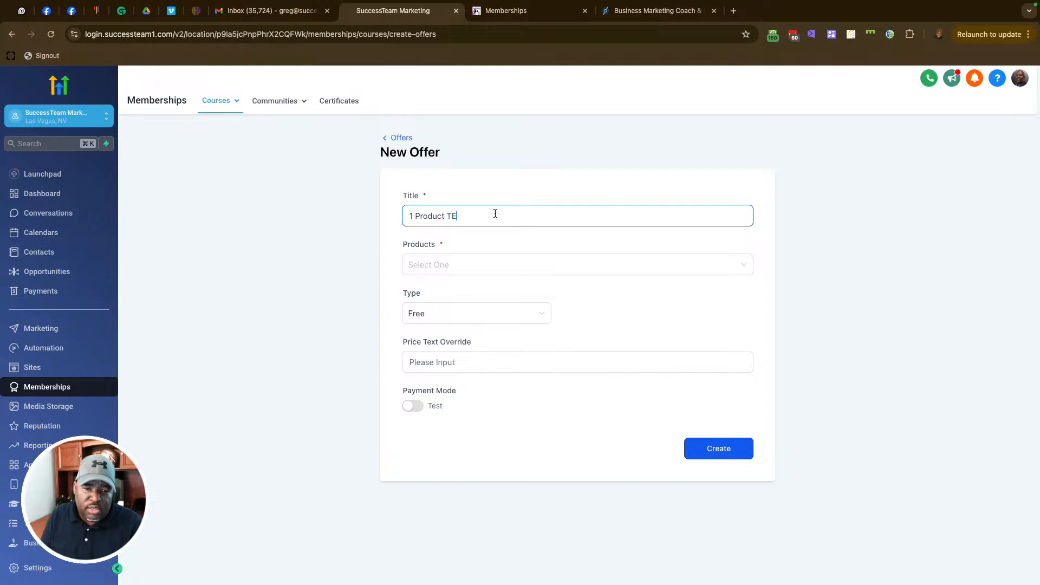
key("BackSpace")
key("BackSpace")
type("est")
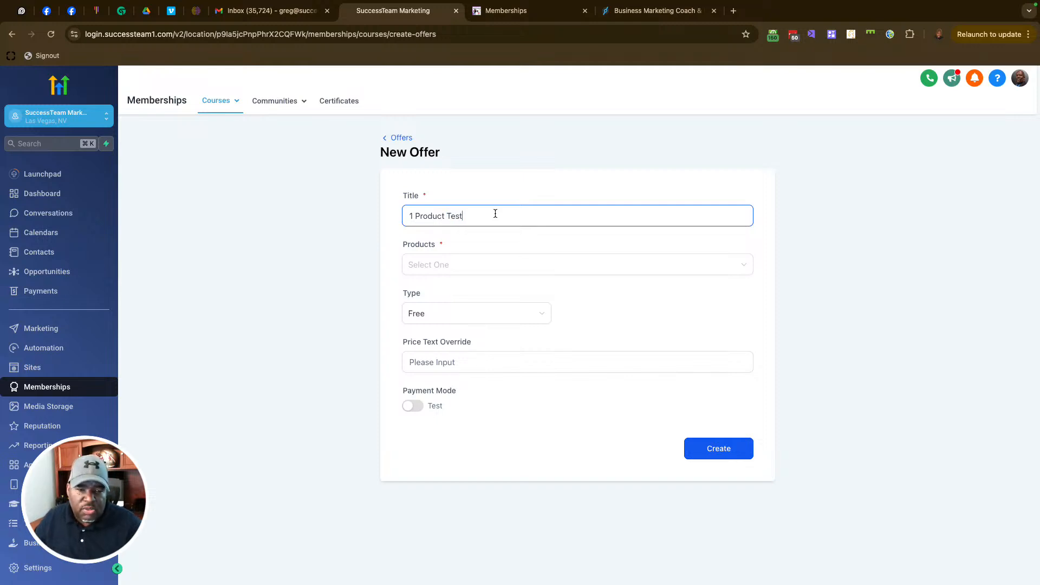
left_click(476, 264)
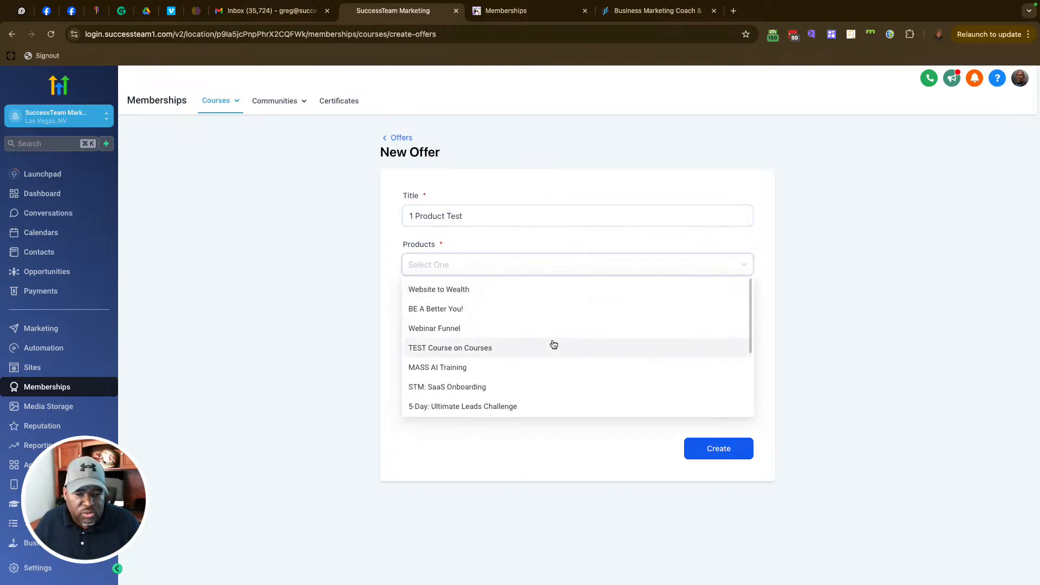
scroll(567, 368, "down", 1)
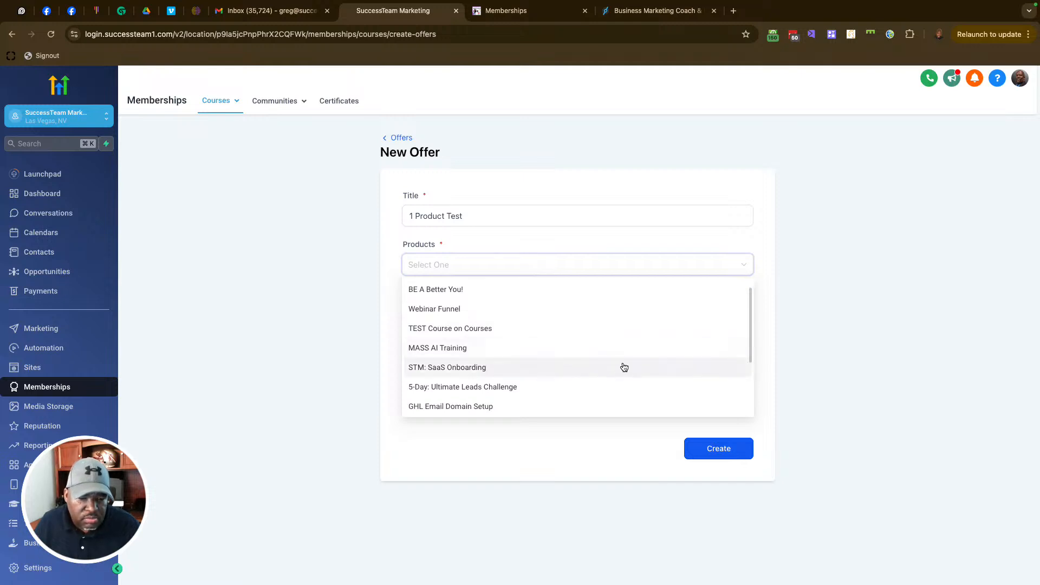
left_click(481, 368)
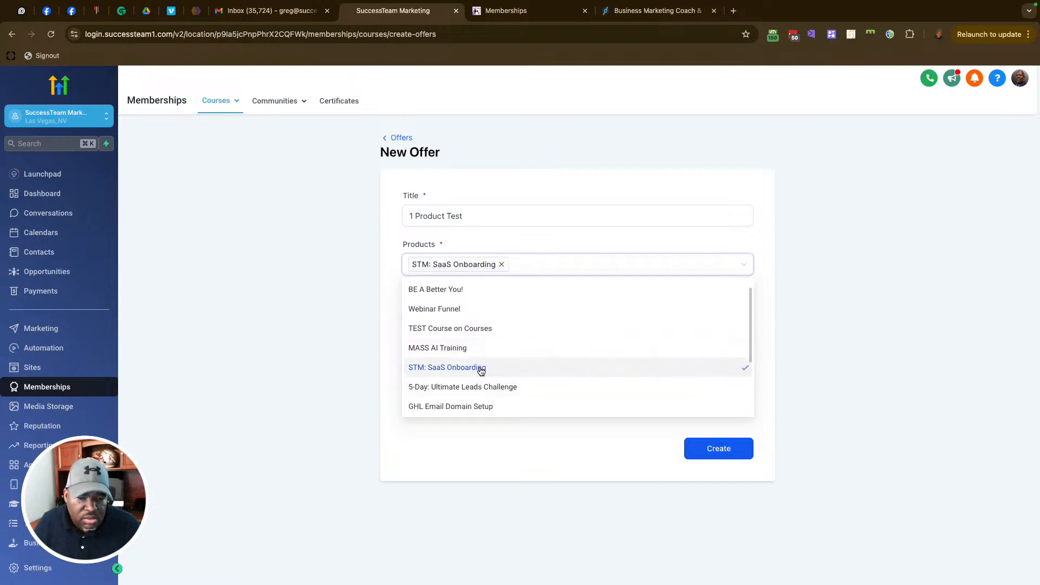
left_click(593, 183)
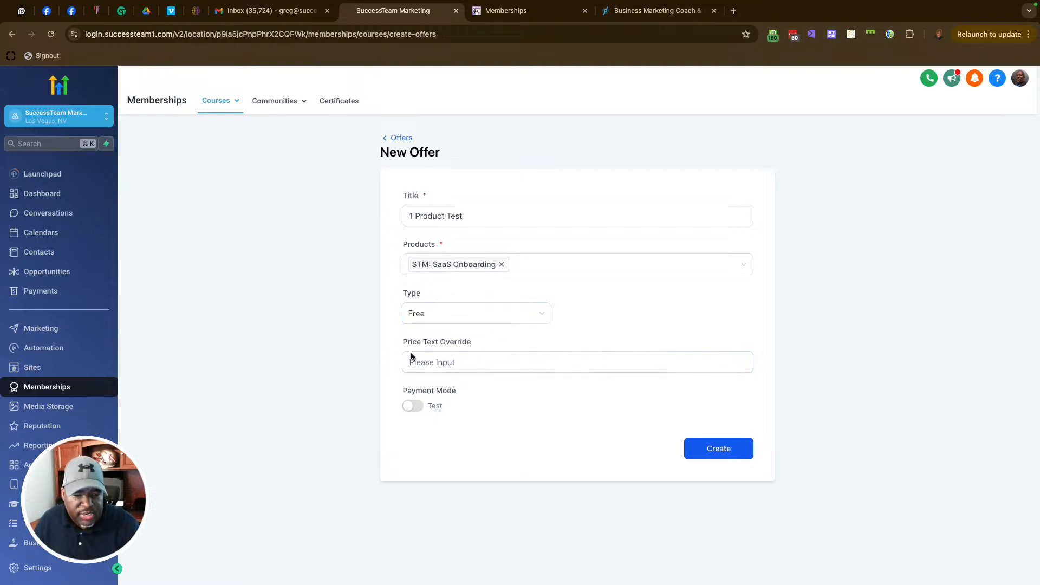
Step: Set the free offer's payment mode to Live and create it
left_click(414, 406)
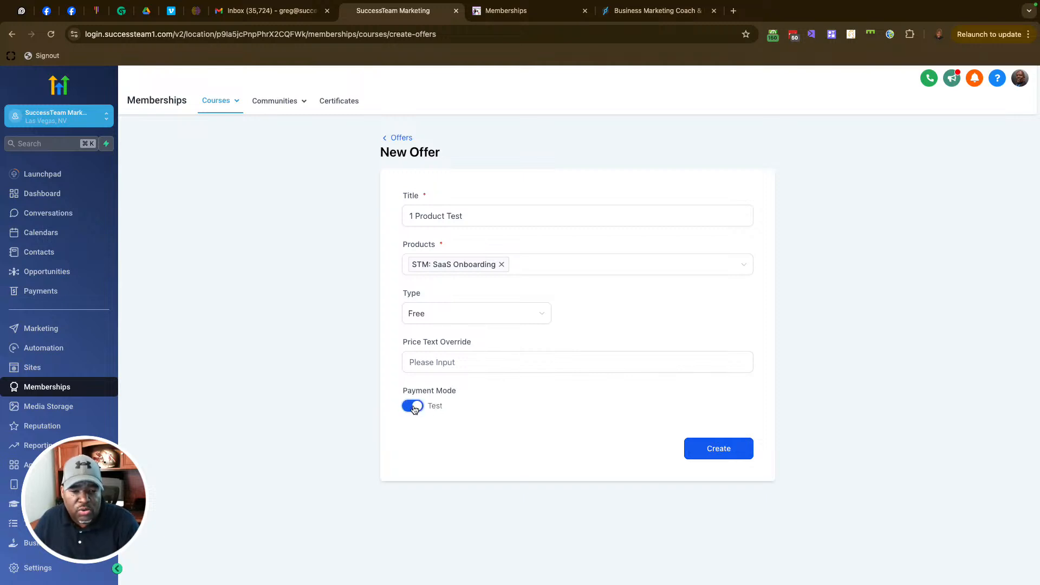
left_click(412, 407)
left_click(410, 407)
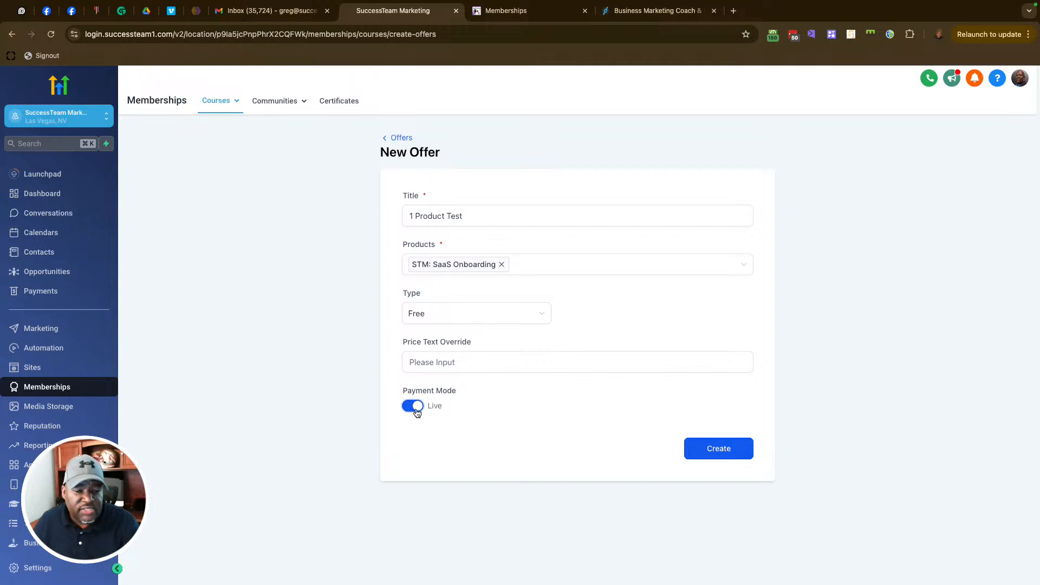
left_click(416, 409)
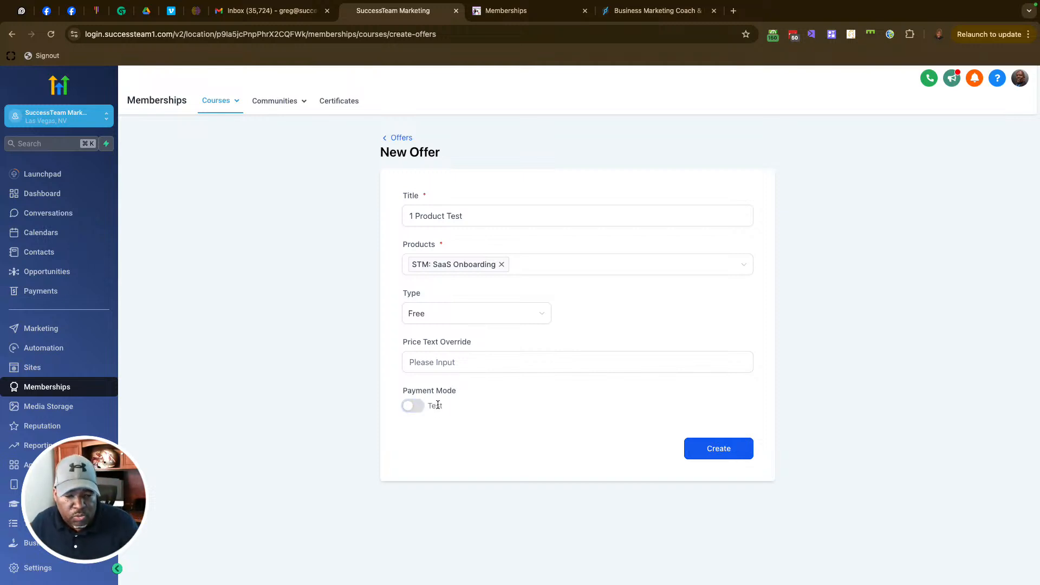
left_click(413, 408)
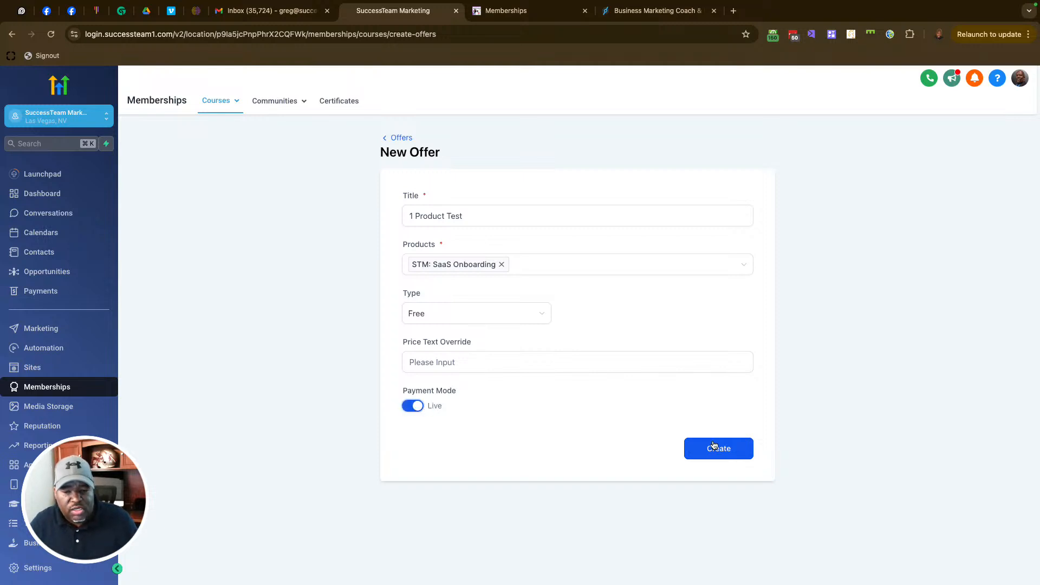
left_click(729, 448)
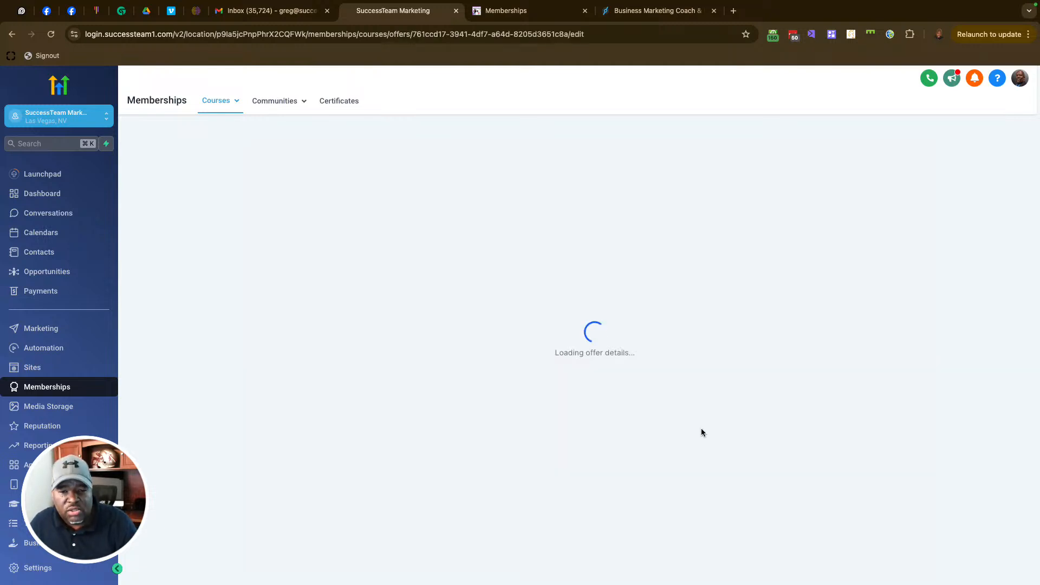
Step: Copy the title '1 Product Test' into the offer description
scroll(453, 331, "down", 1)
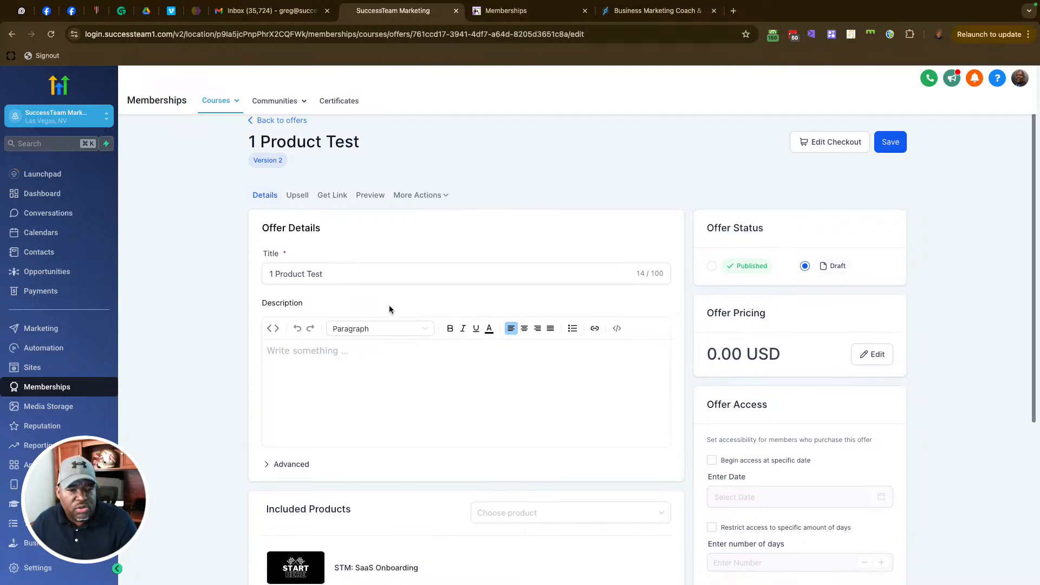
left_click_drag(328, 273, 231, 271)
key("ctrl+c")
left_click(313, 348)
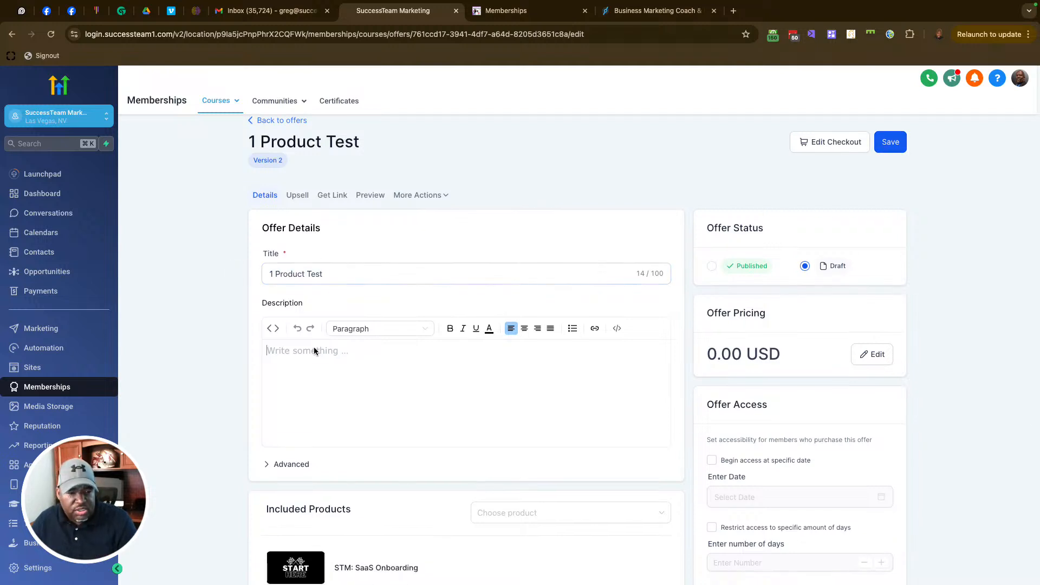
key("ctrl+v")
Step: Leave the included products unchanged and set the offer status to Published
scroll(398, 424, "down", 3)
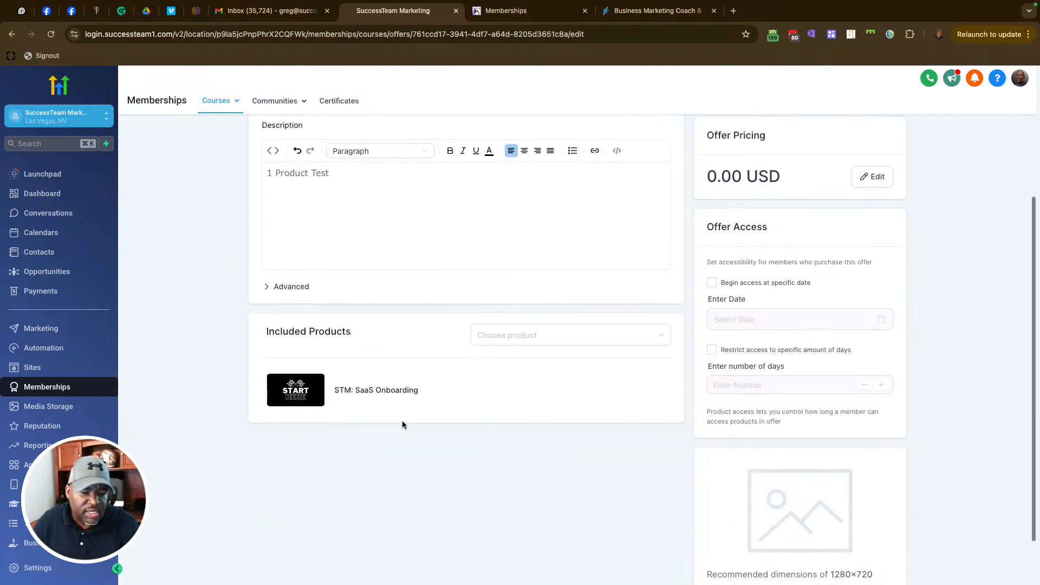
left_click(561, 340)
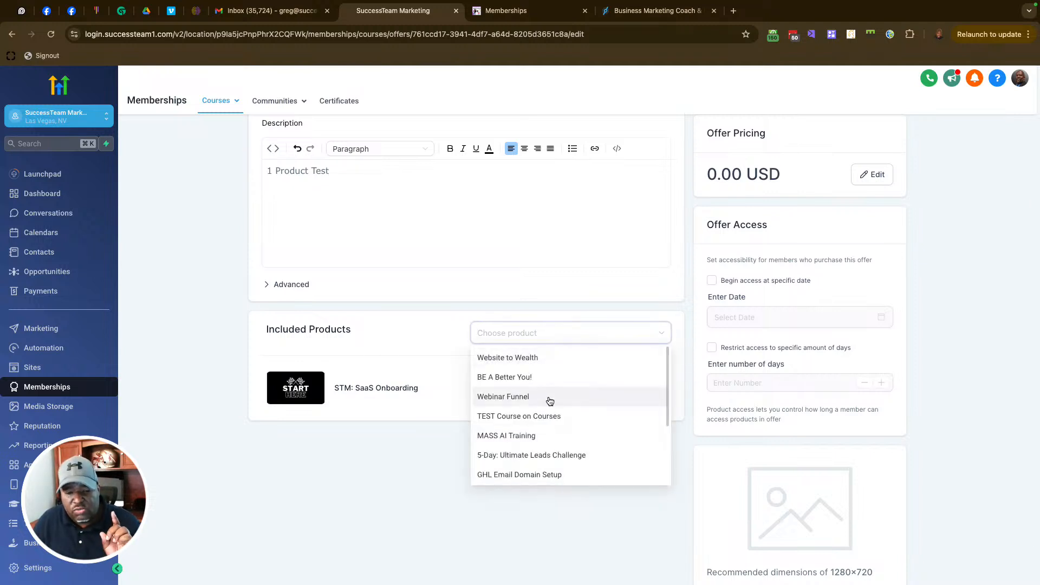
left_click(462, 305)
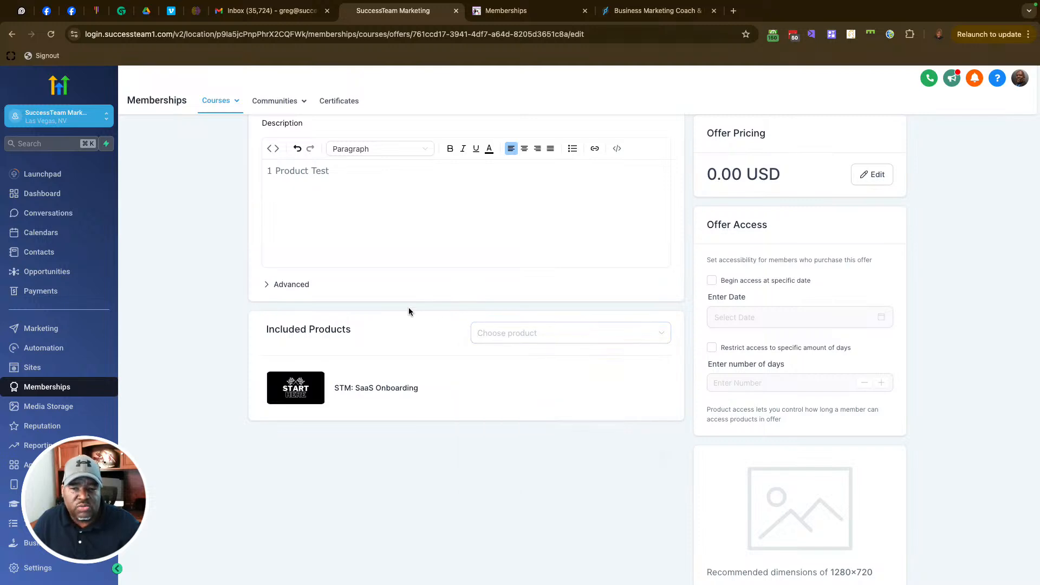
scroll(612, 312, "up", 4)
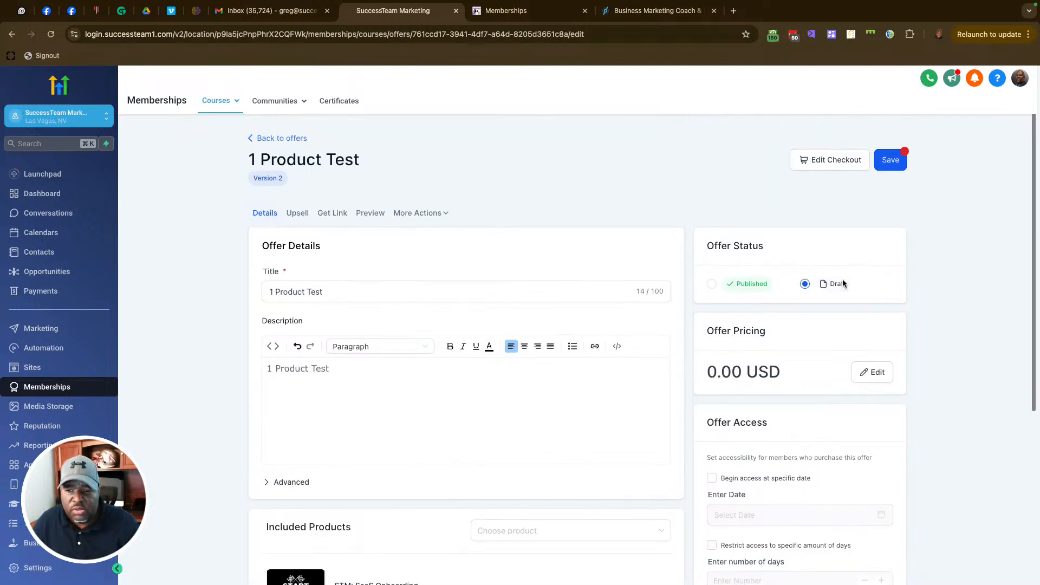
left_click(711, 285)
Step: Review the Offer Access settings and save the offer
scroll(775, 345, "down", 2)
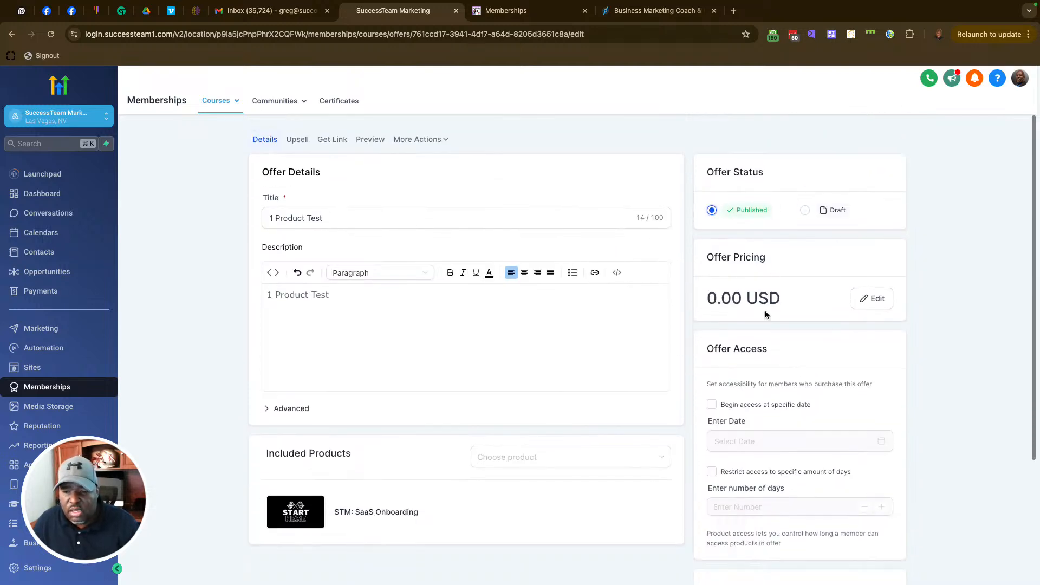
scroll(814, 373, "down", 1)
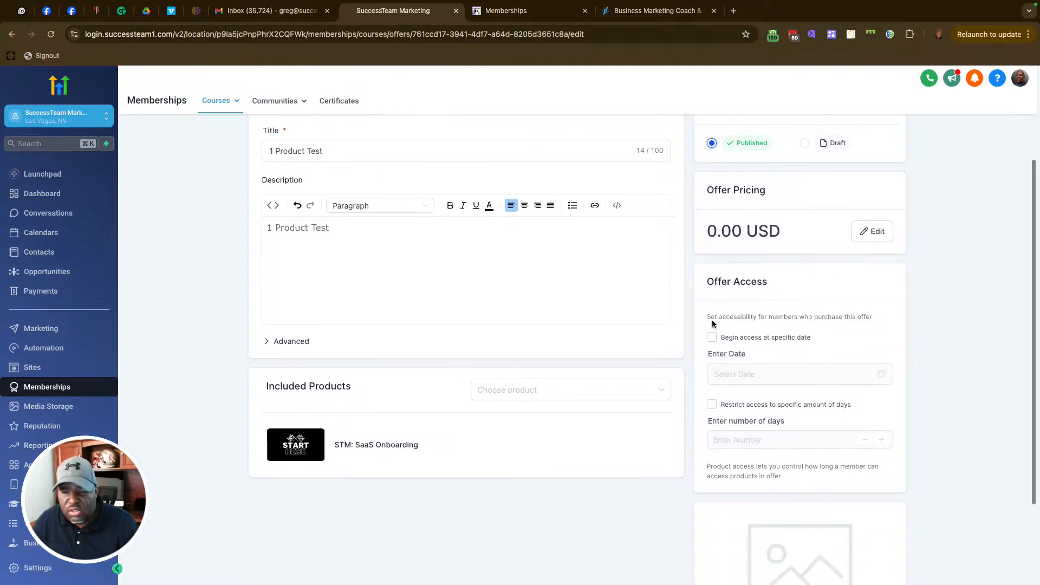
left_click_drag(708, 319, 873, 321)
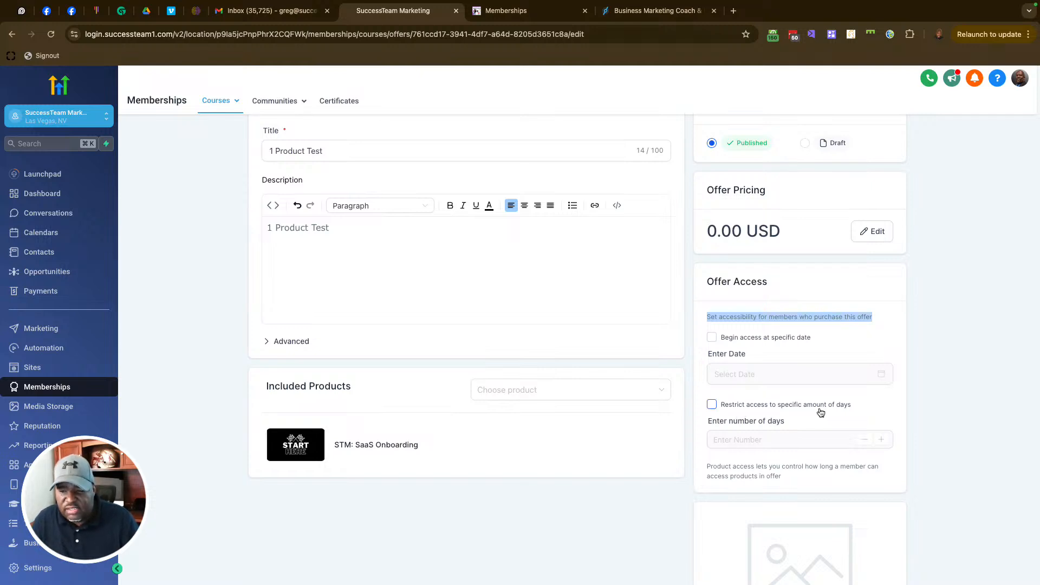
scroll(827, 444, "down", 3)
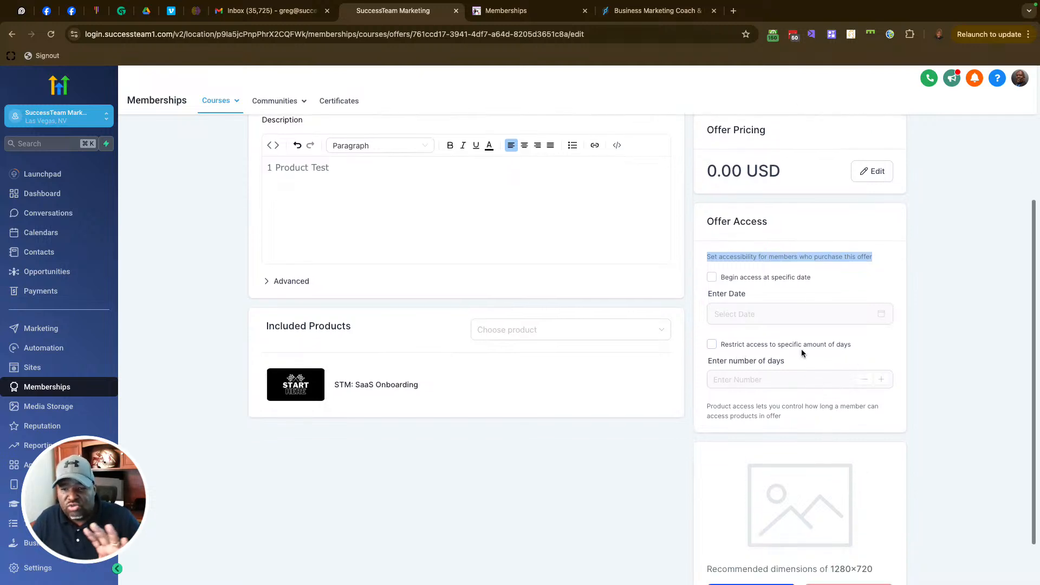
scroll(794, 333, "down", 2)
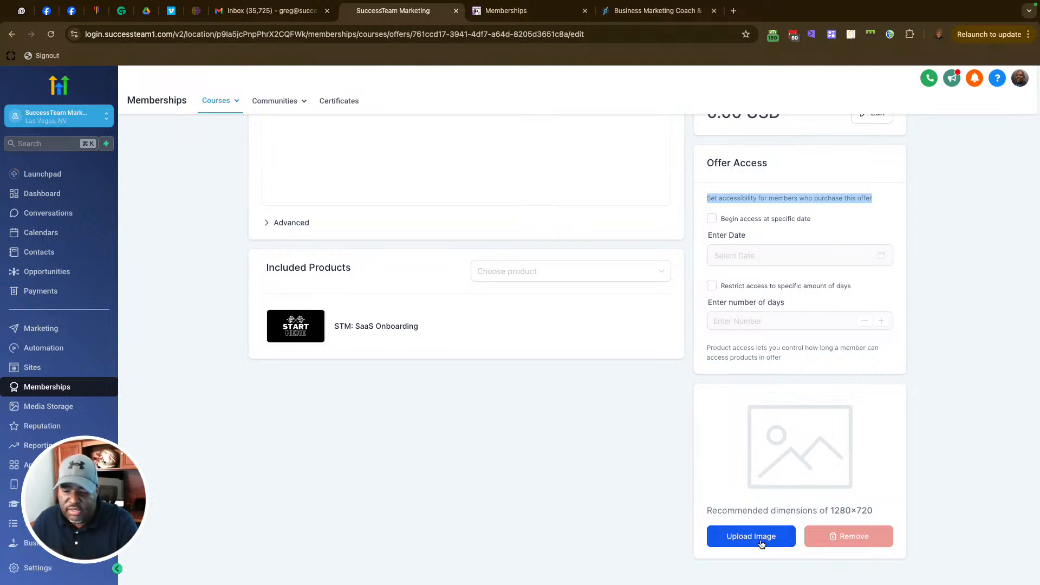
scroll(789, 476, "up", 5)
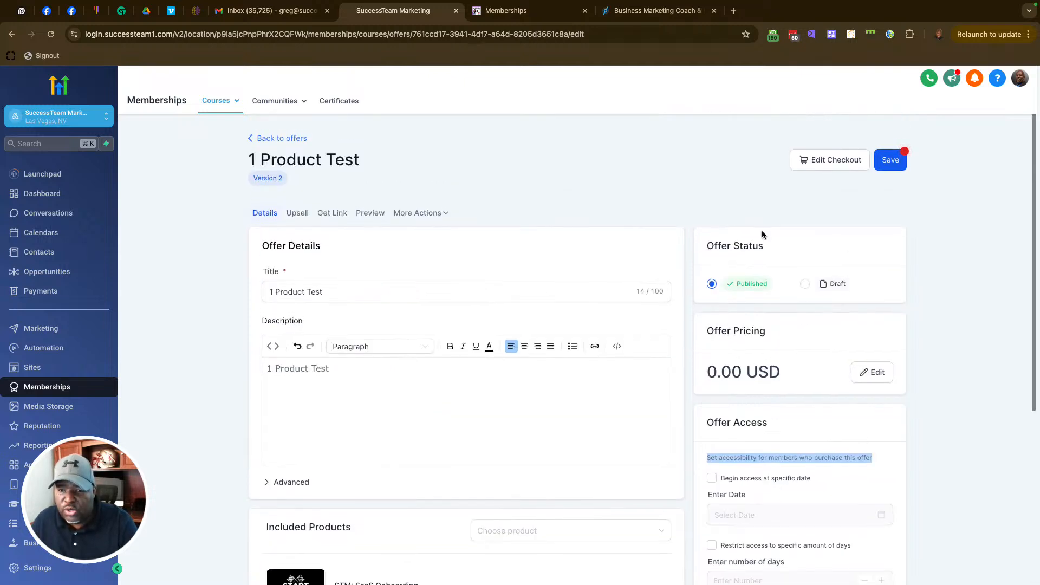
left_click(896, 162)
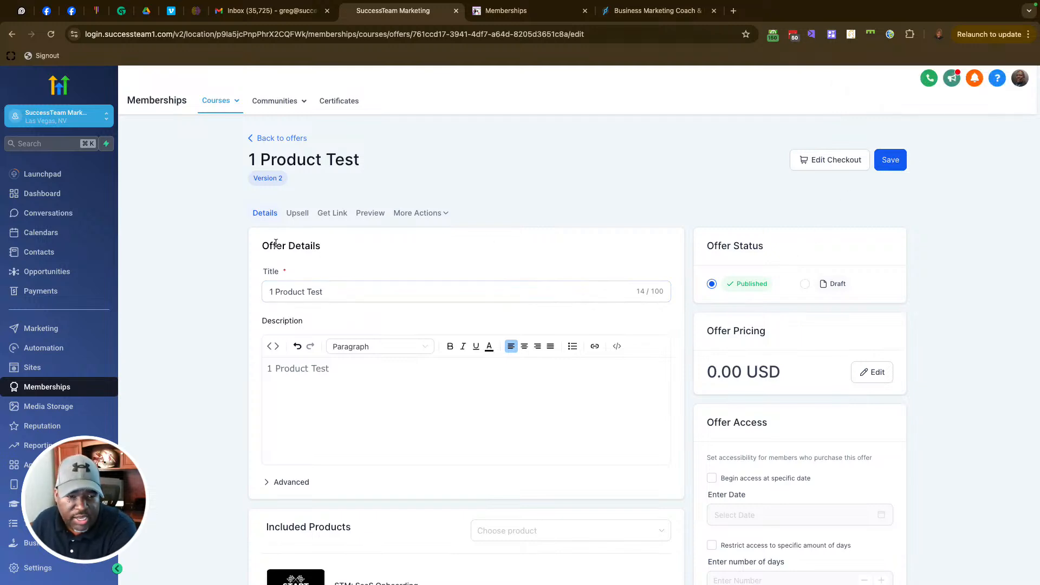
Step: Copy the 1 Product Test share link and preview its $0 checkout page
left_click(340, 214)
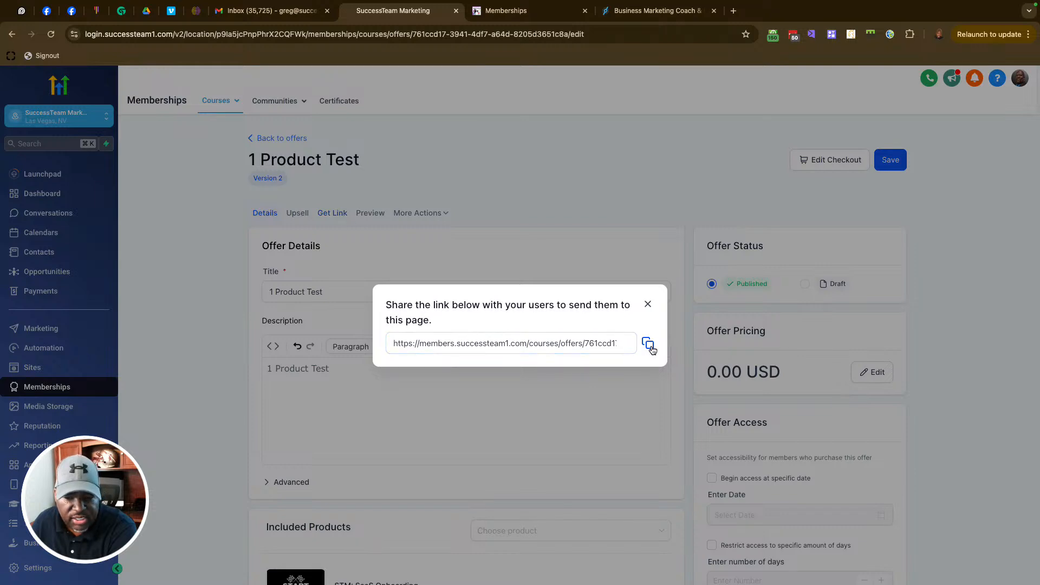
left_click(652, 349)
left_click(460, 168)
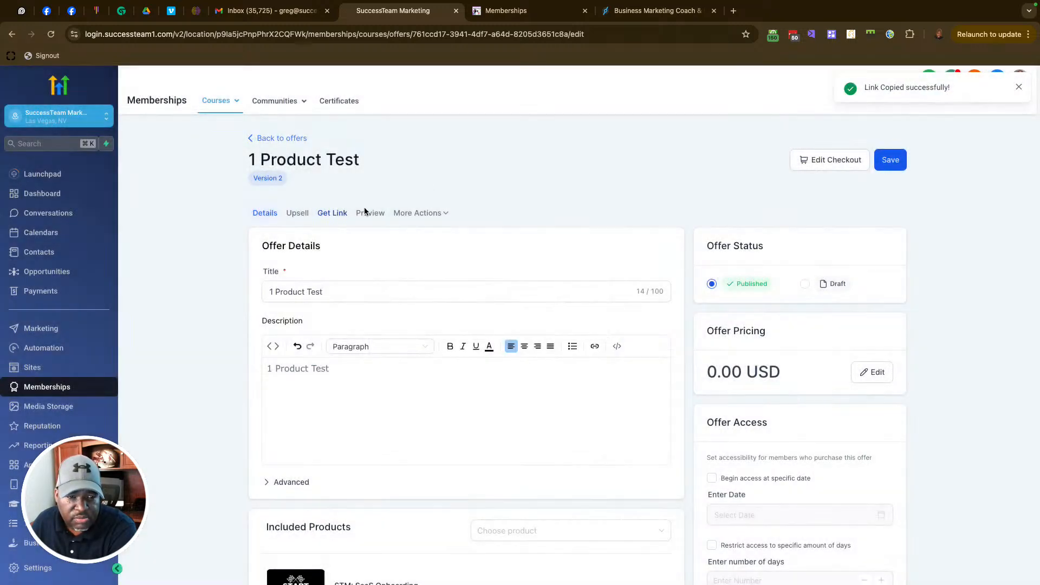
left_click(371, 213)
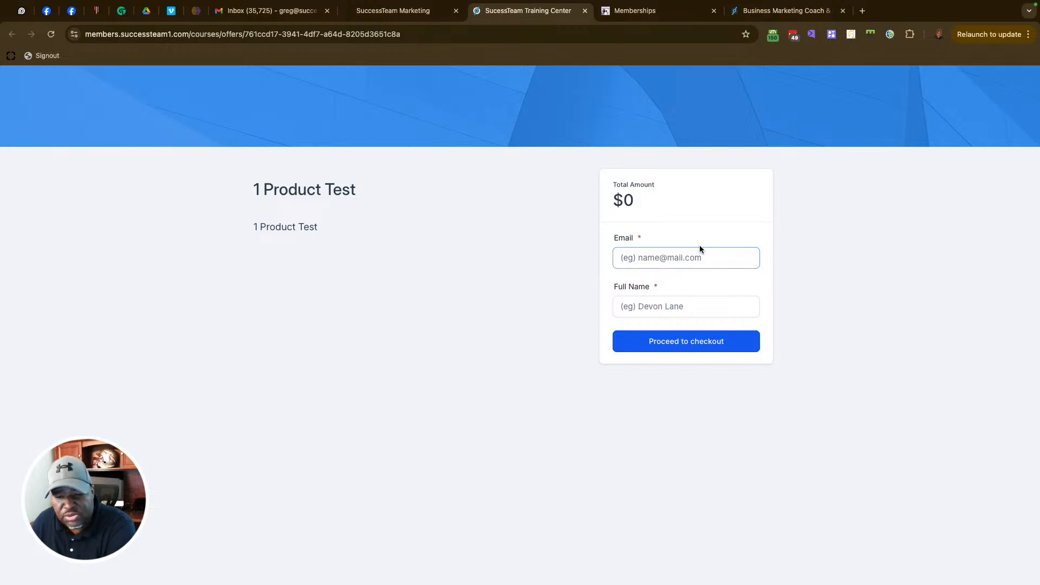
Step: Try the checkout Email field, then return to the SuccessTeam Marketing offer editor tab
left_click(631, 260)
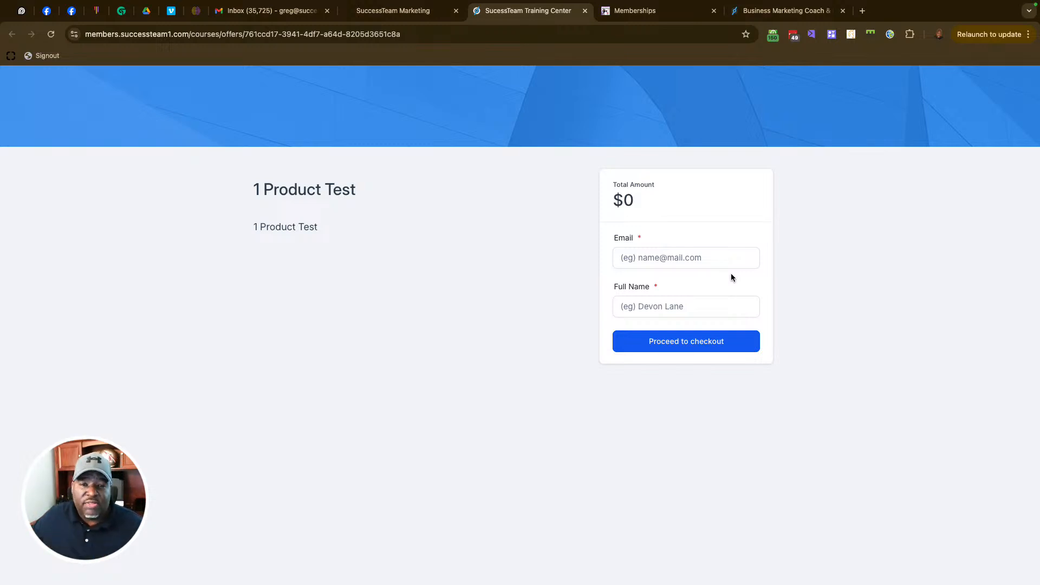
left_click(391, 15)
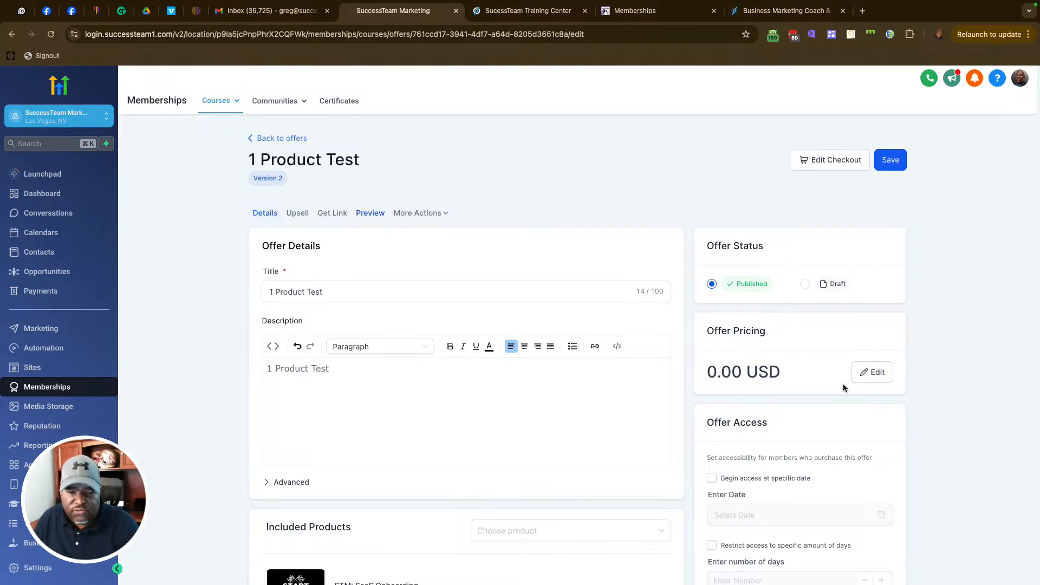
Step: Go back to the offers list and start a new offer titled Test Product Bundle
left_click(295, 138)
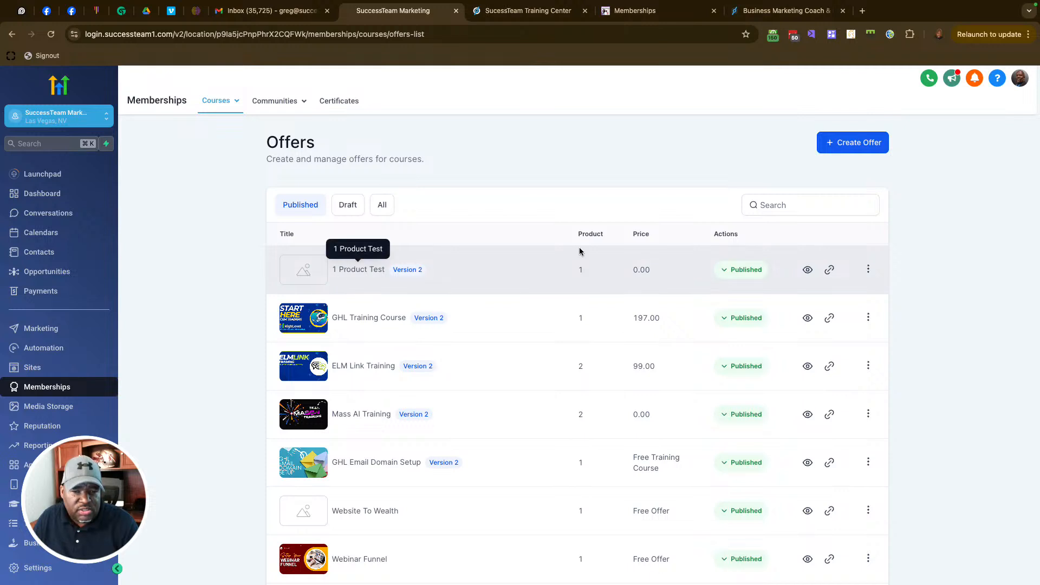
left_click(848, 143)
left_click(470, 218)
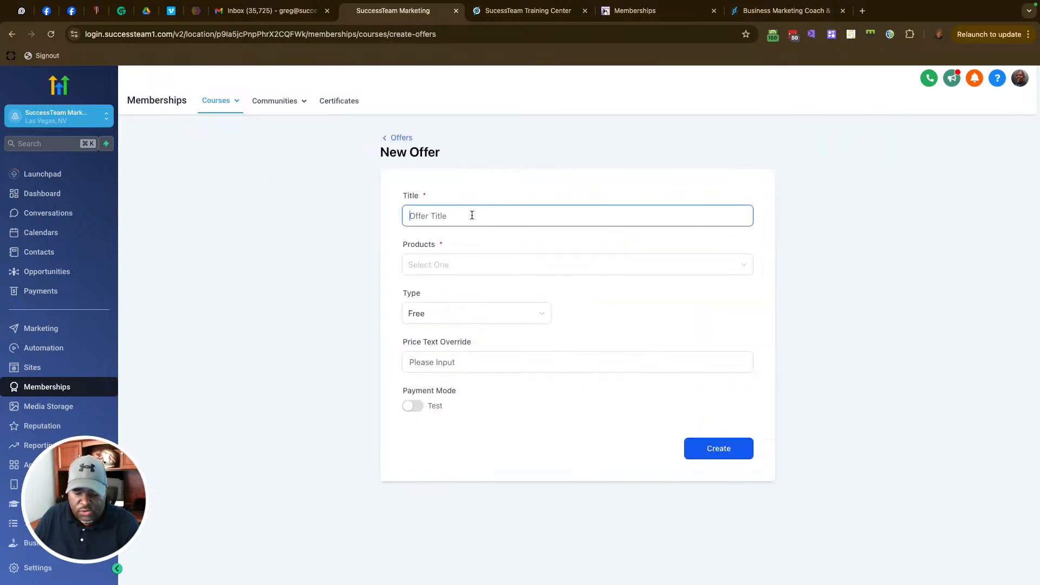
type("Test Product Bundle")
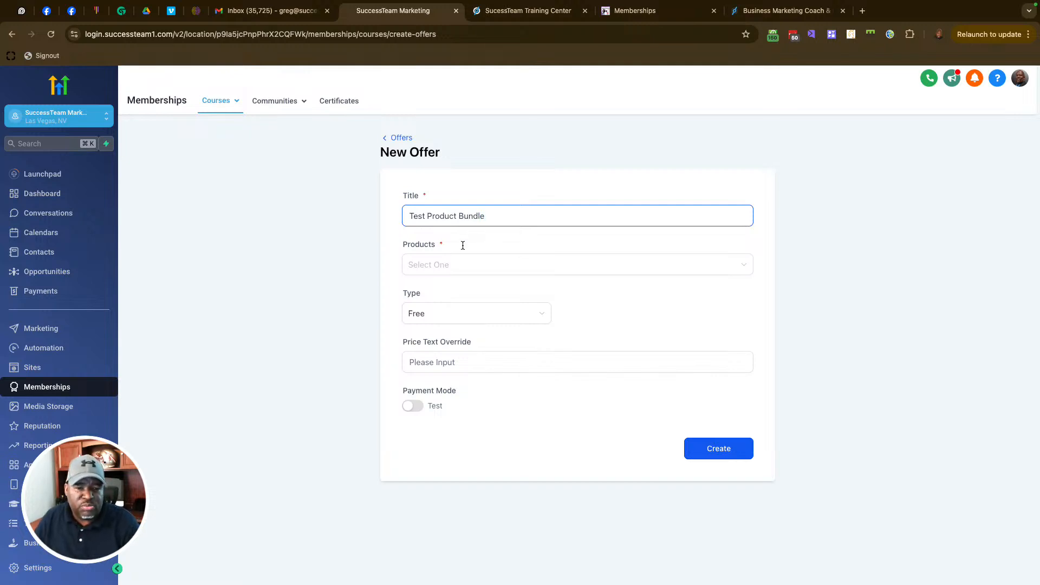
Step: Add Webinar Funnel, ELMLink Training - [CCM] and GoHighLevel - Start Here! as products
left_click(452, 262)
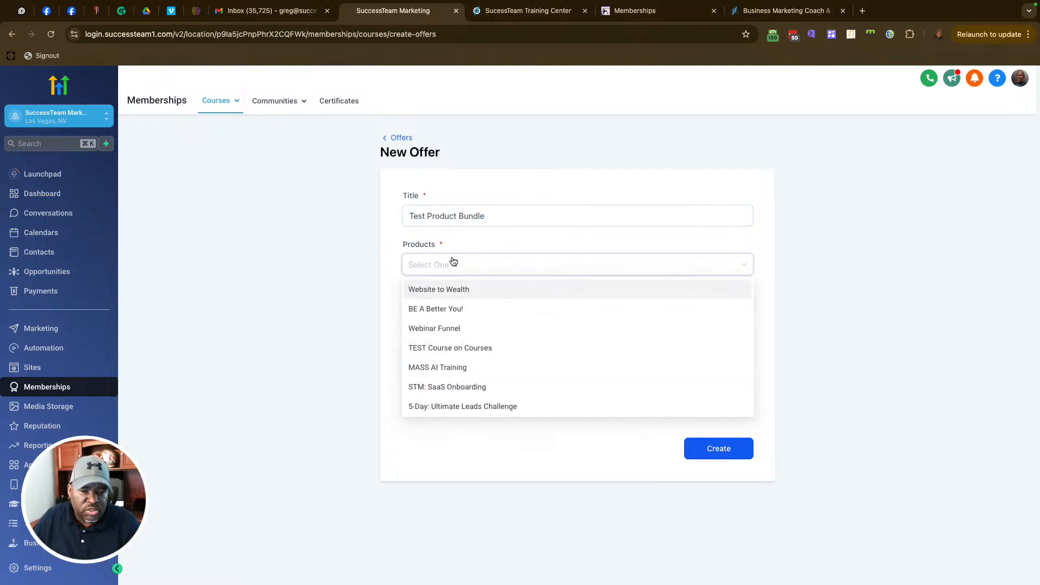
left_click(452, 329)
left_click(514, 268)
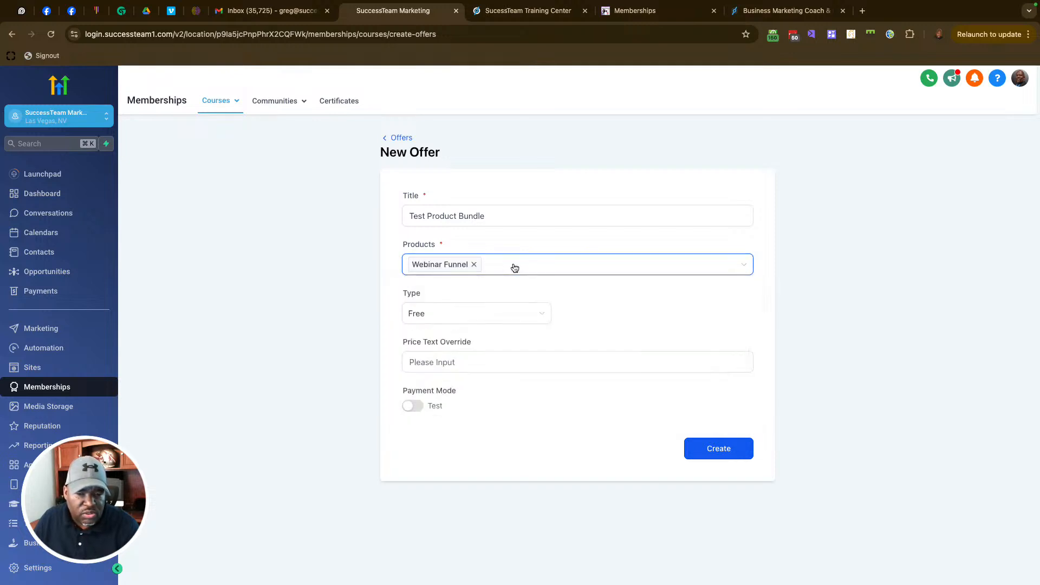
left_click(513, 267)
scroll(480, 370, "down", 5)
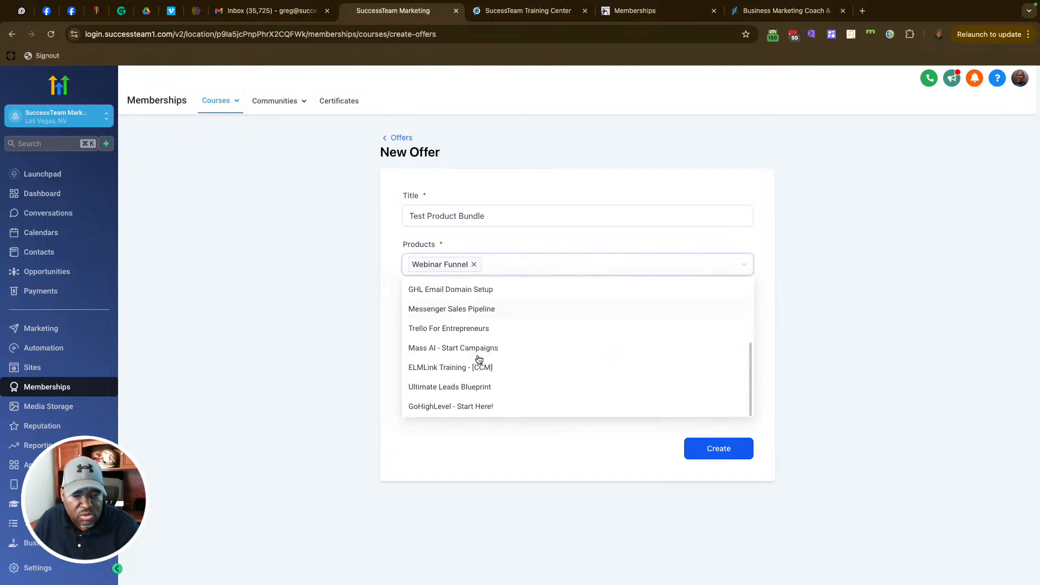
left_click(462, 370)
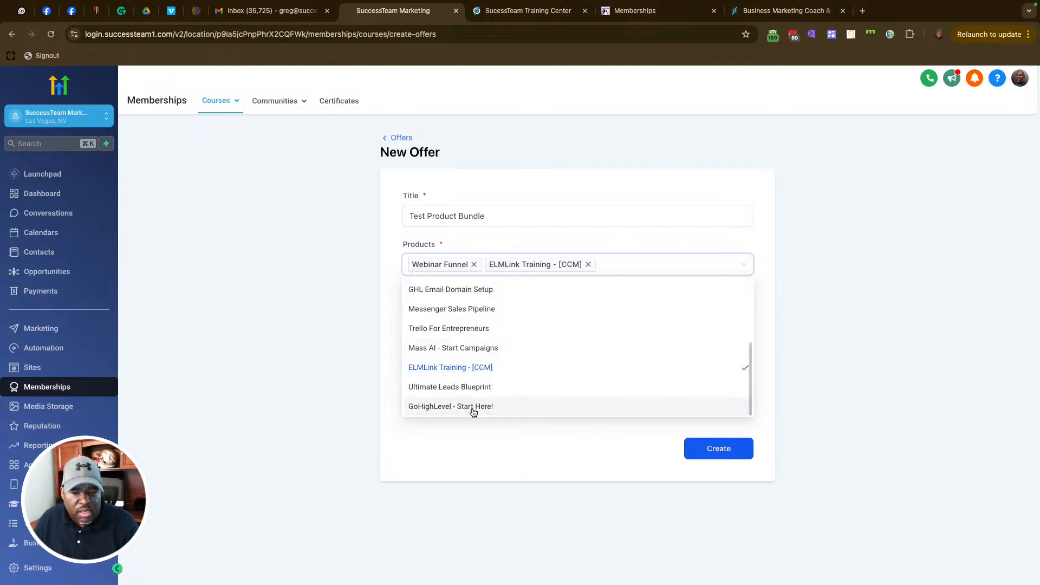
left_click(452, 408)
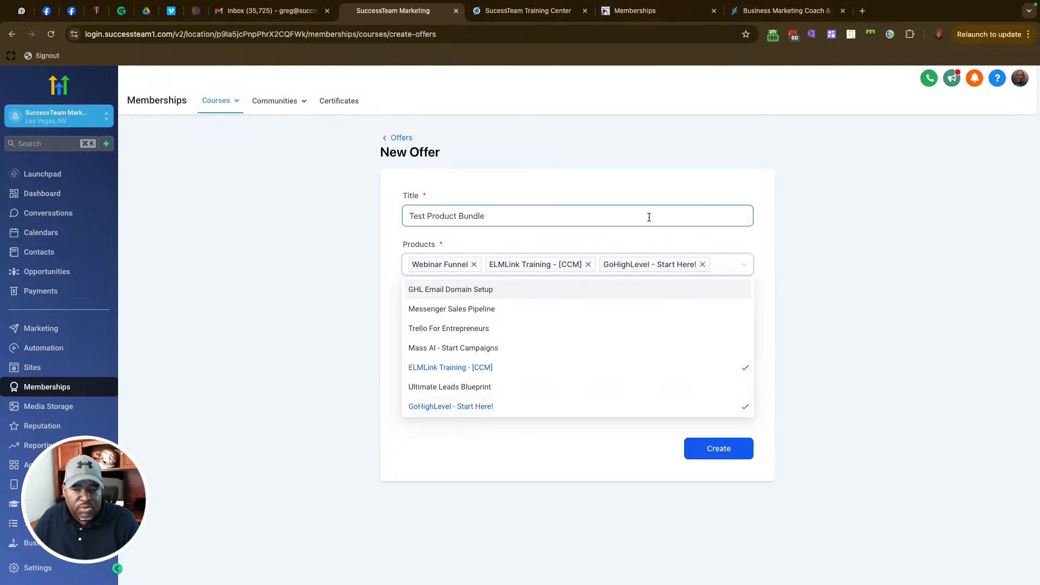
left_click(582, 182)
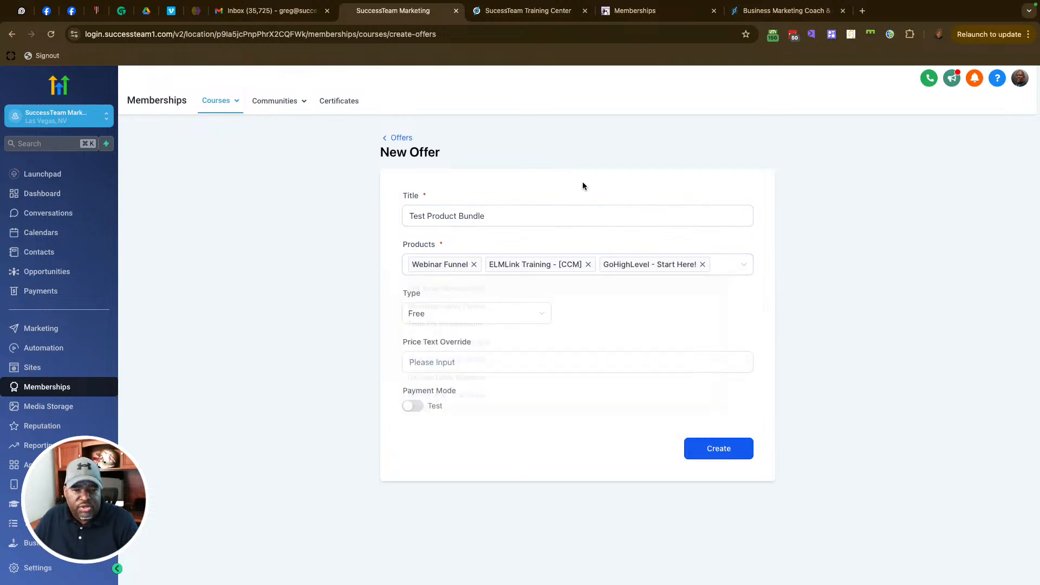
Step: Make it a one-time $27 offer shown as 'Normally $97' in Live mode, and create it
left_click(544, 312)
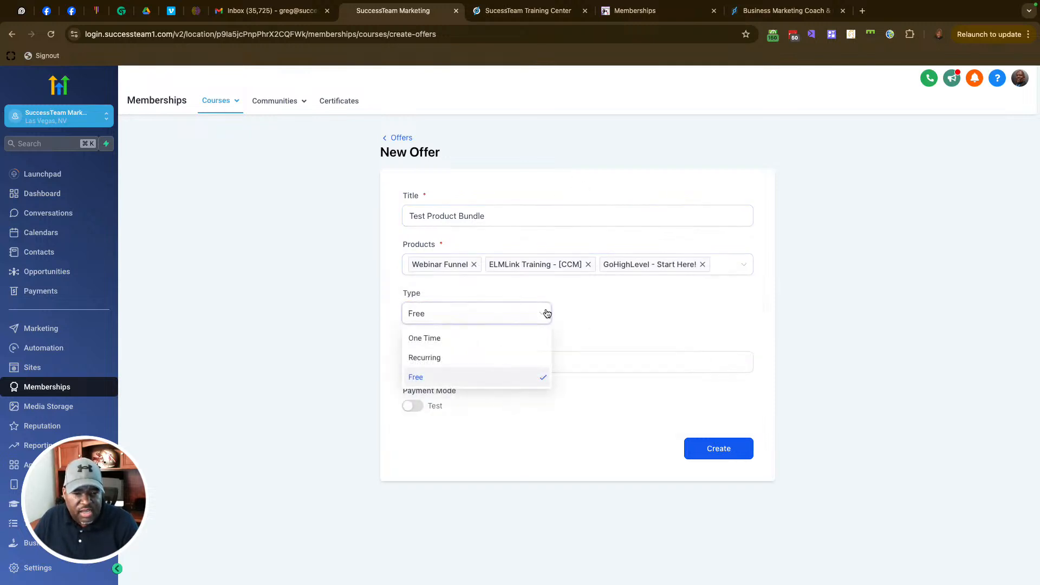
left_click(428, 337)
left_click(586, 314)
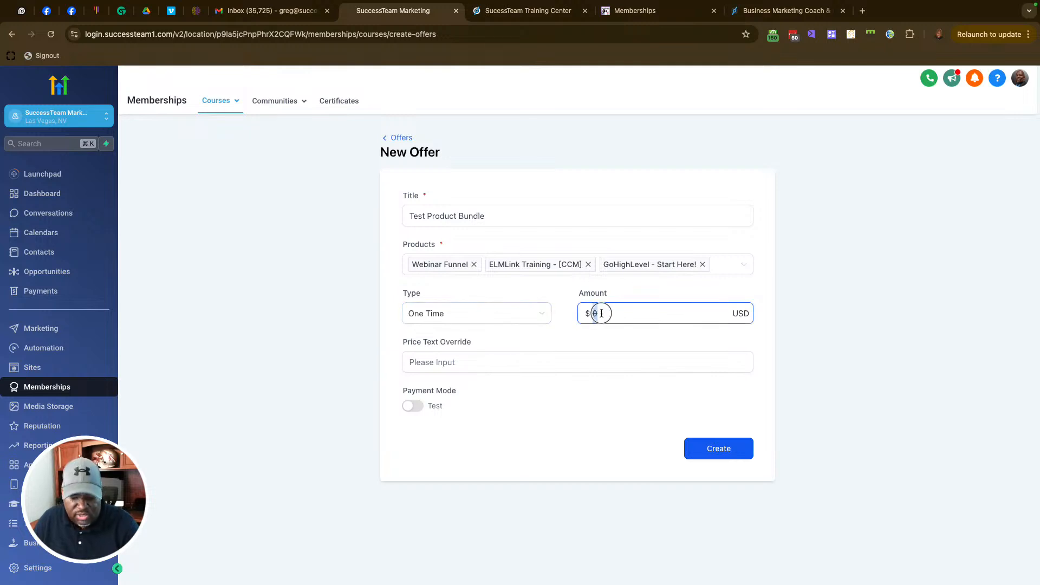
type("27")
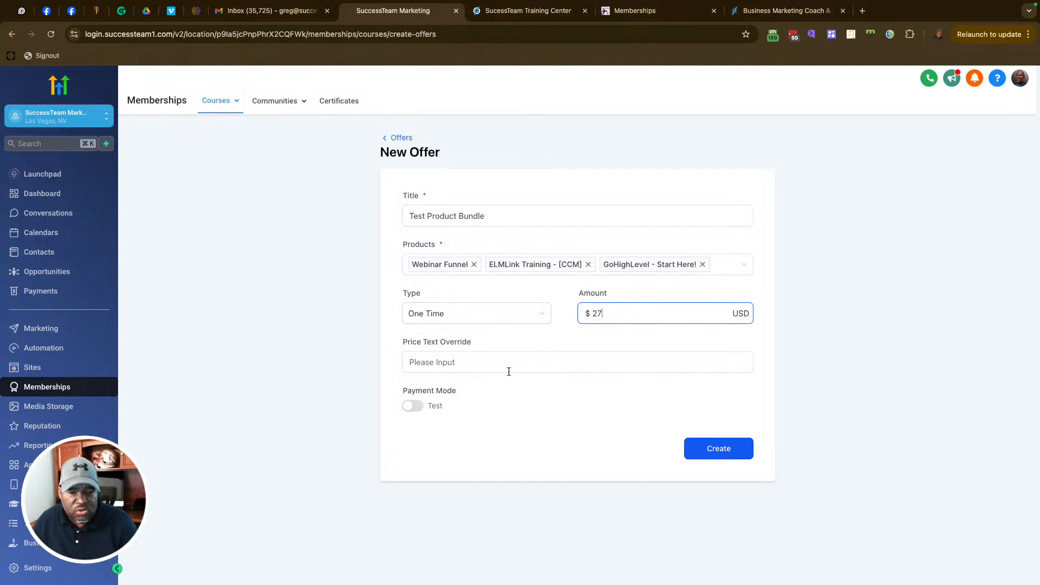
left_click(443, 361)
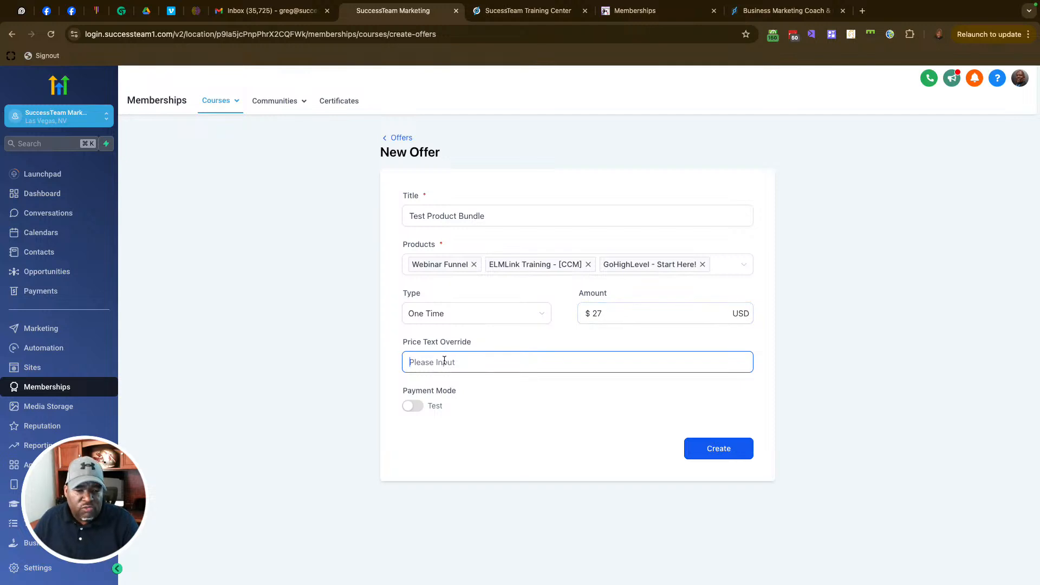
type("Nor")
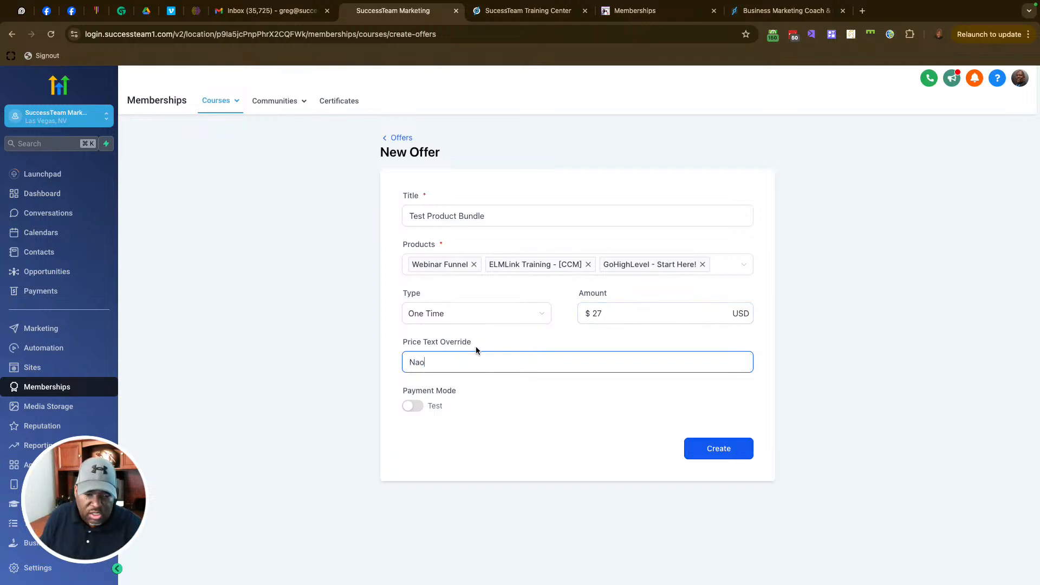
type("mally $97")
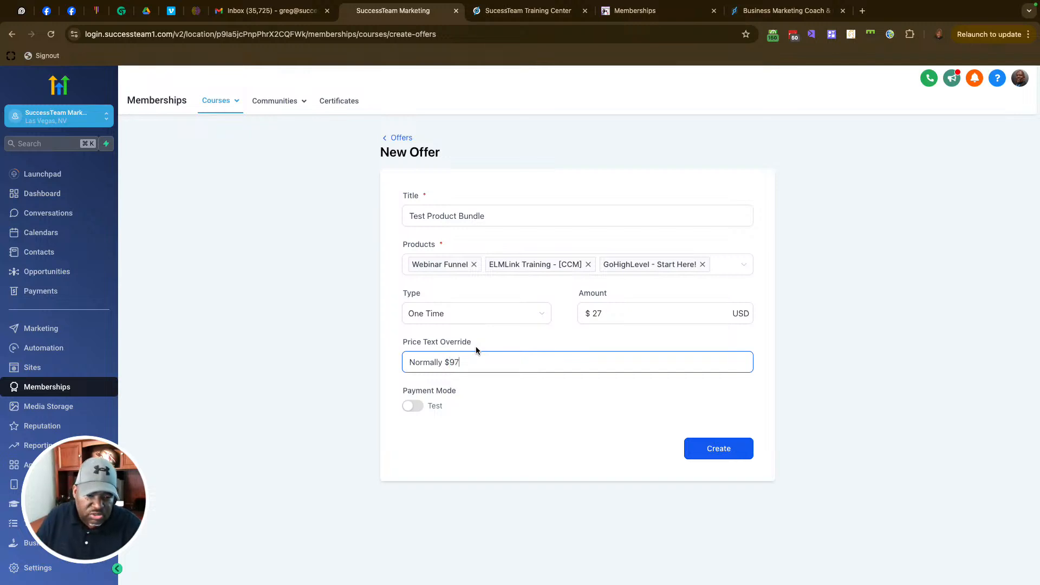
left_click(416, 406)
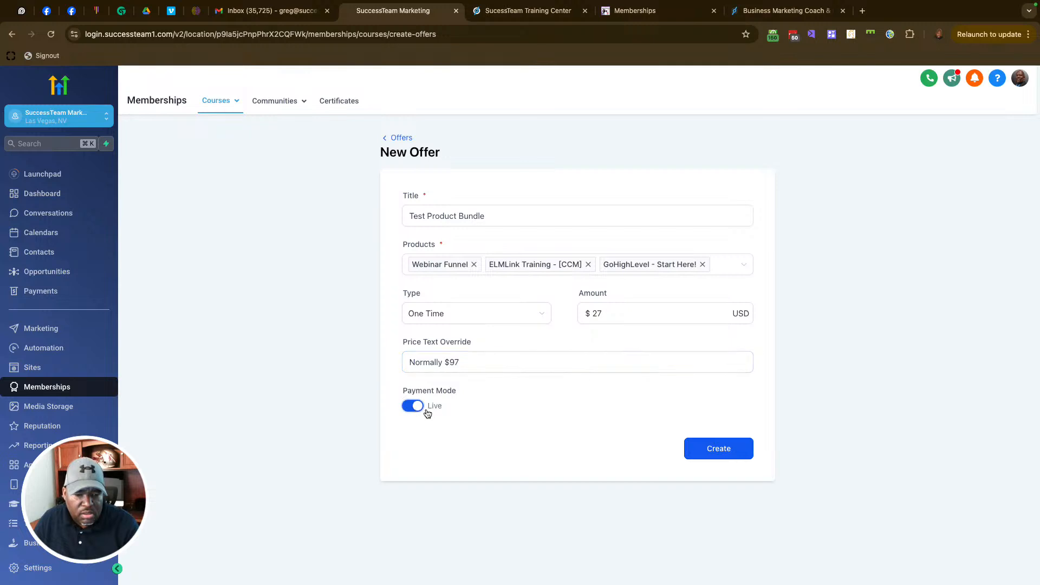
left_click(729, 454)
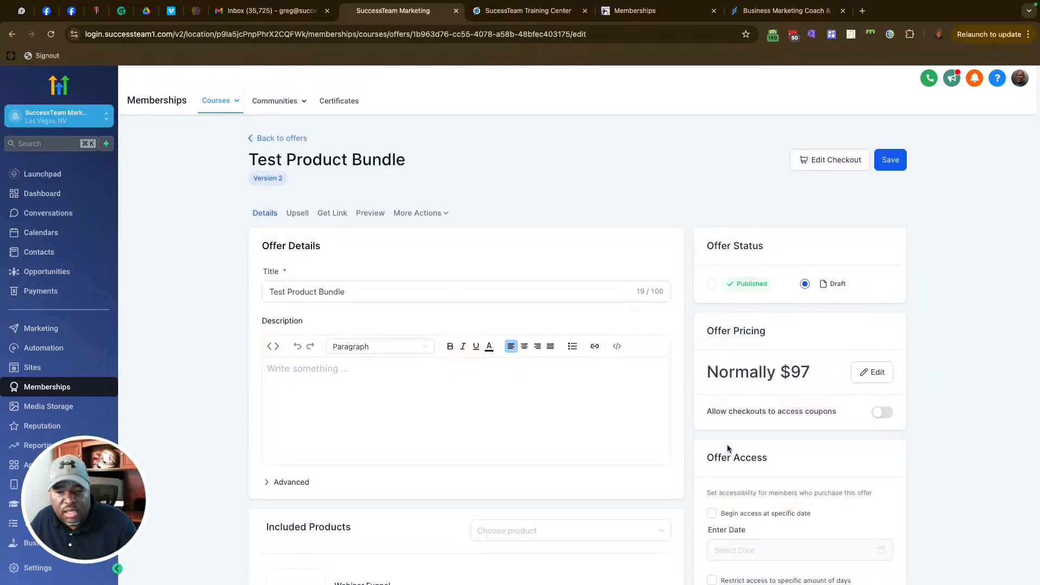
Step: Give the Test Product Bundle offer the description 'get this bundle now!'
left_click_drag(373, 290, 232, 291)
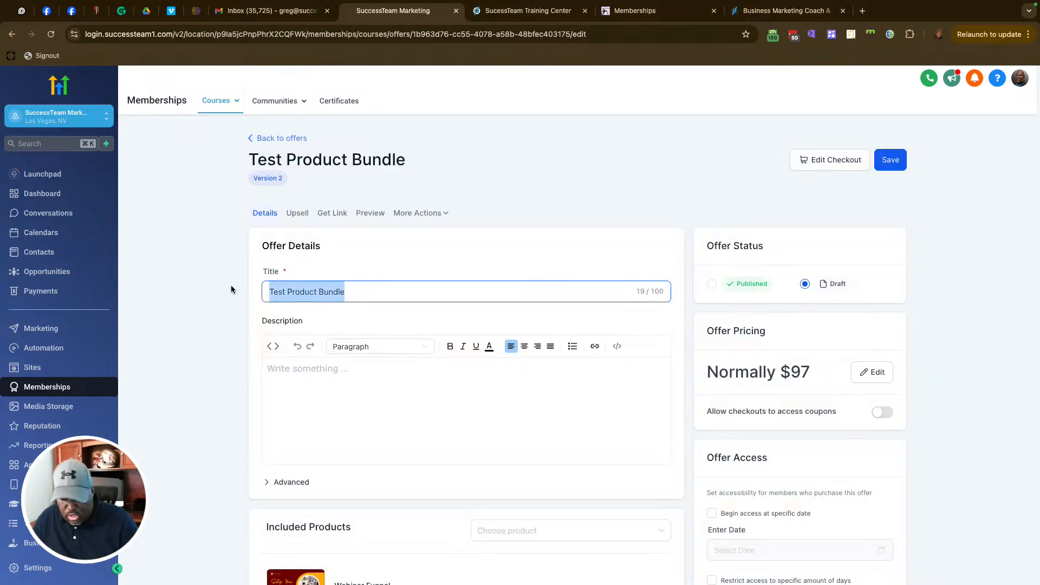
left_click(305, 379)
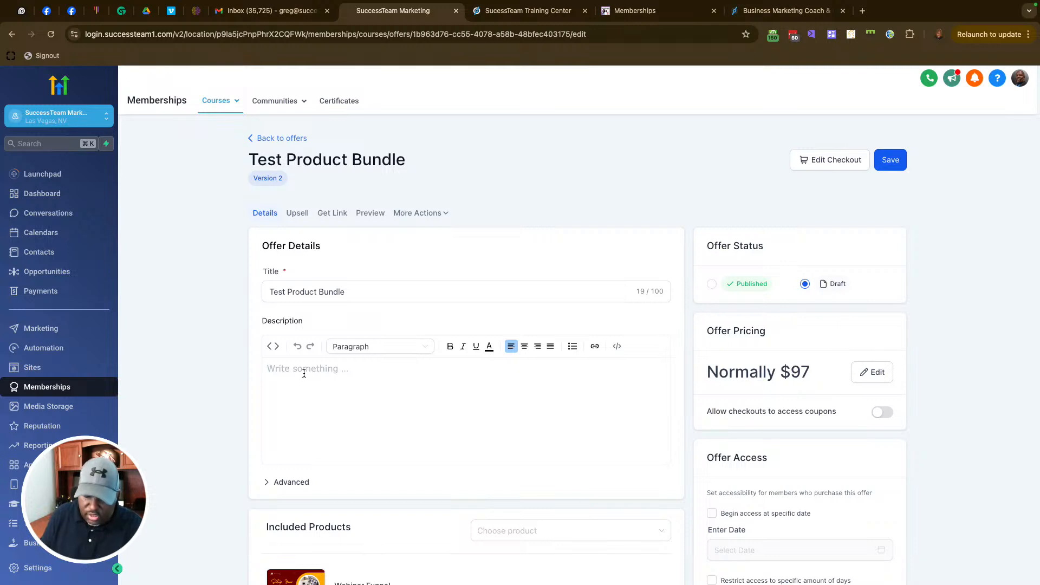
type("get this bun")
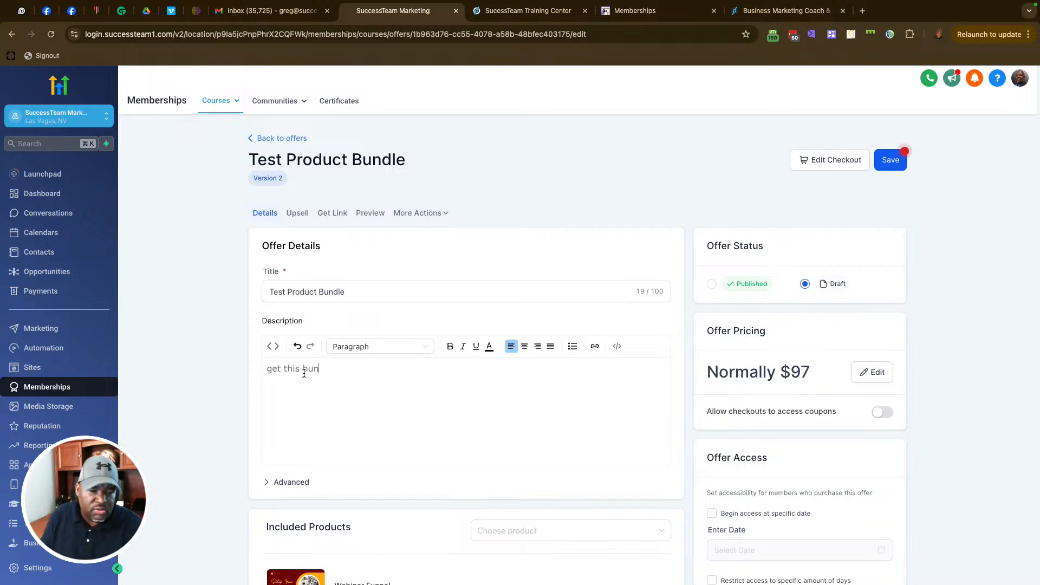
type("dle now!")
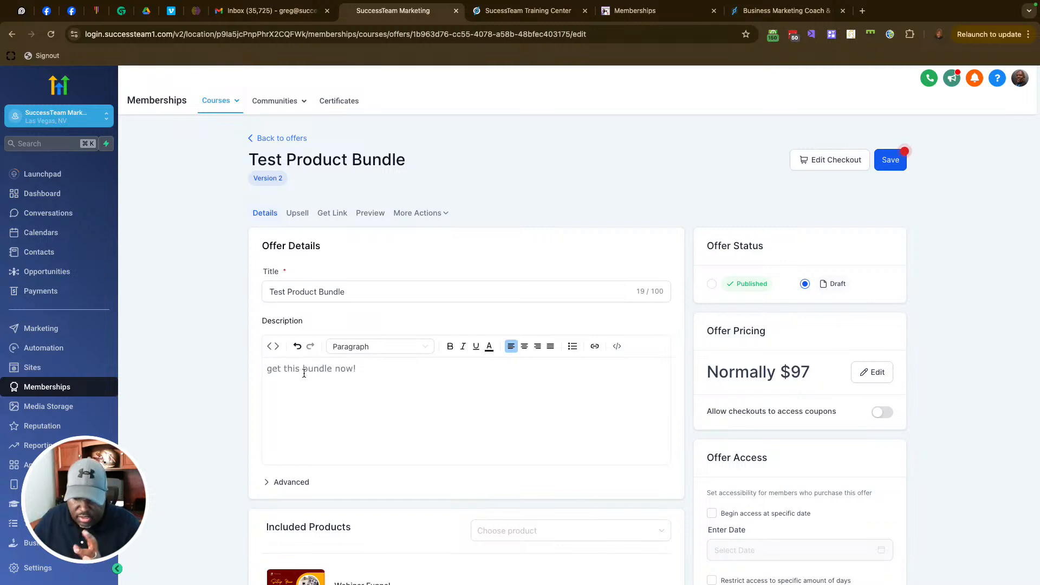
scroll(589, 396, "down", 5)
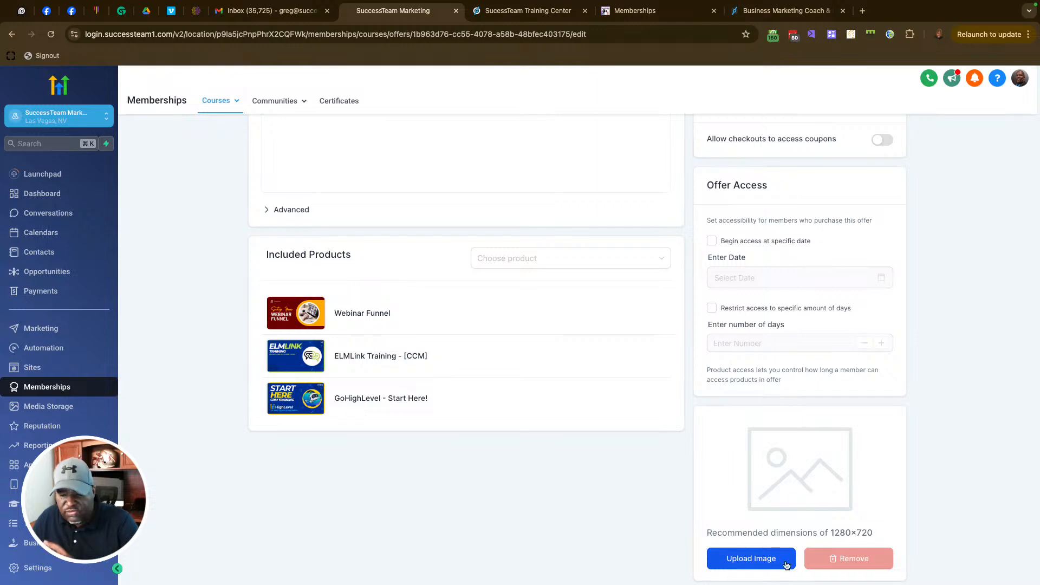
scroll(833, 466, "up", 2)
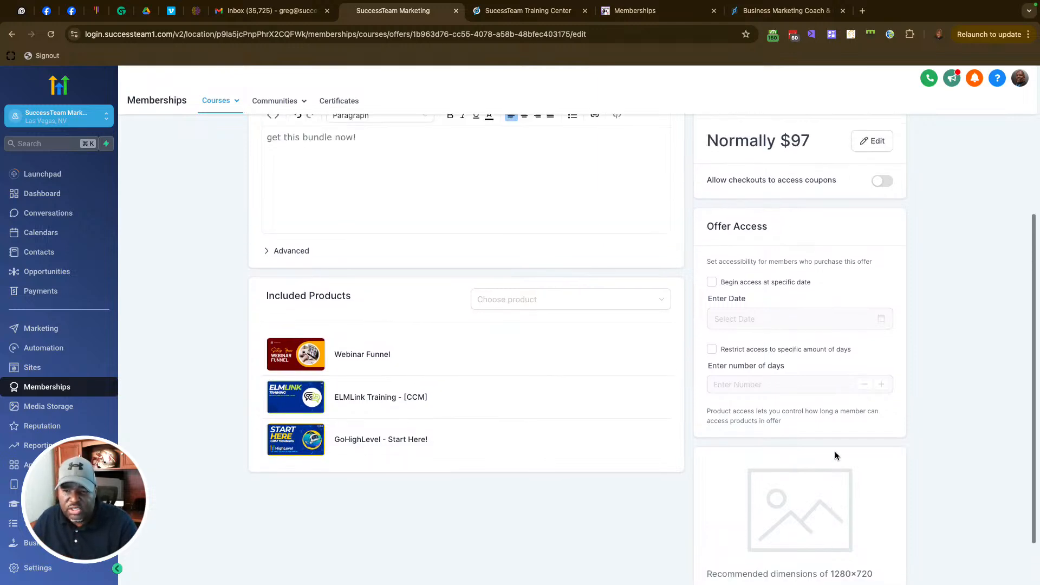
scroll(812, 314, "up", 4)
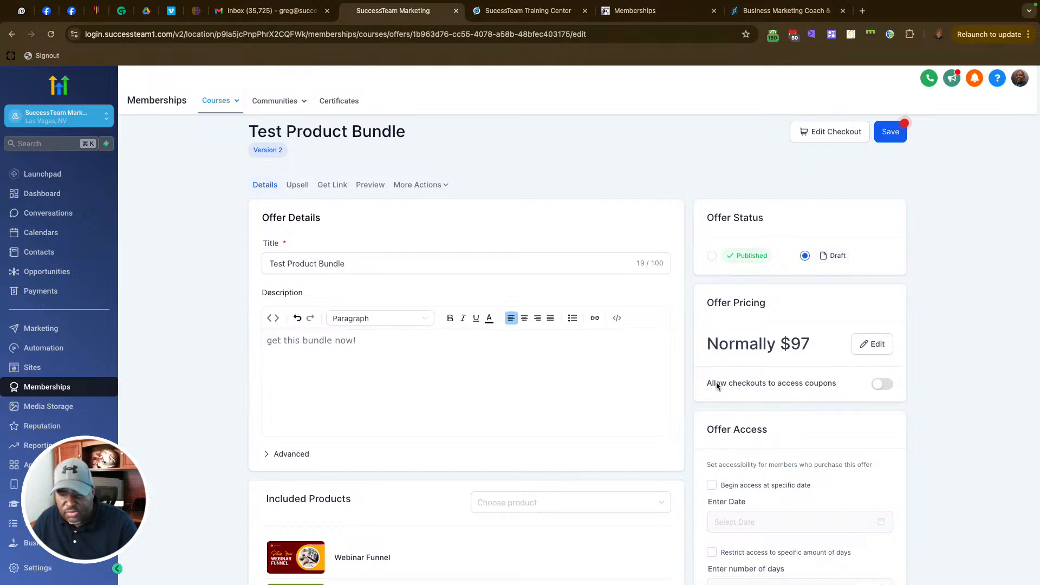
Step: Set the offer status to Published and save it
mouse_move(712, 384)
left_mouse_down()
mouse_move(843, 384)
mouse_move(707, 379)
left_mouse_up()
left_click(831, 385)
left_click(776, 380)
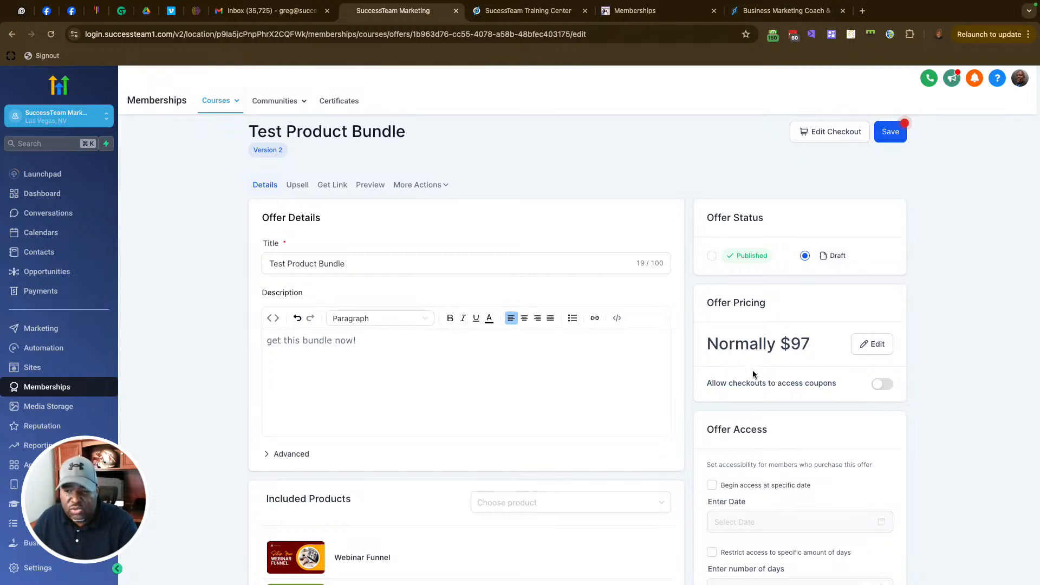
left_click(711, 255)
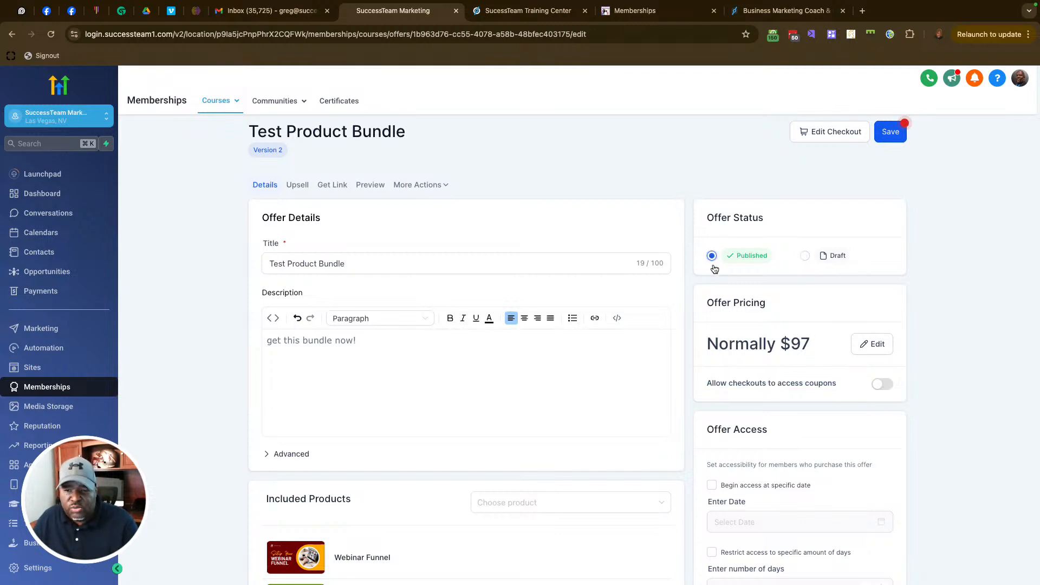
scroll(767, 379, "down", 1)
left_click(890, 116)
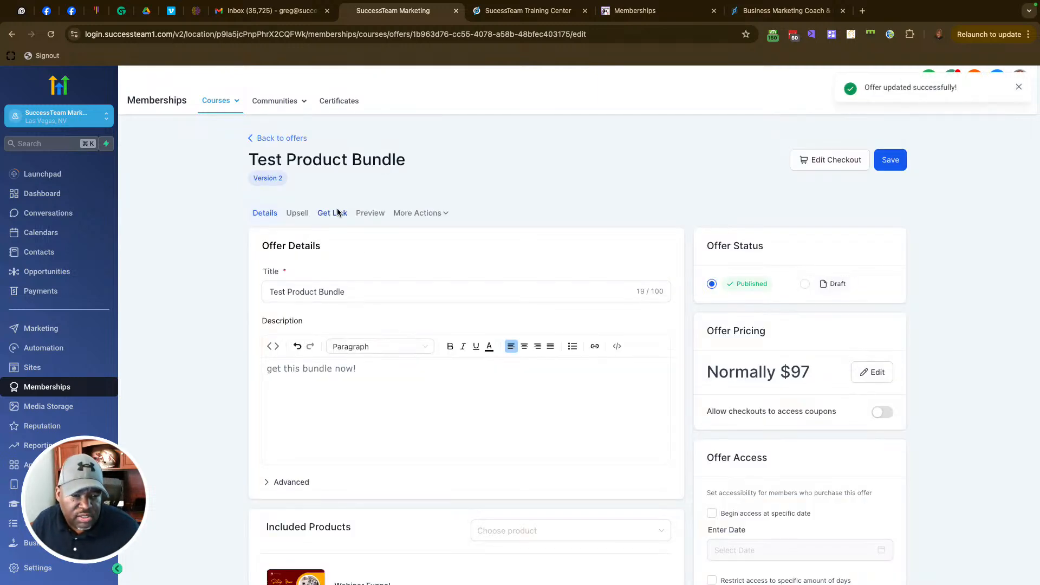
left_click(337, 212)
Step: Copy the offer link, close the Memberships tab, and load the link in a new tab
left_click(648, 343)
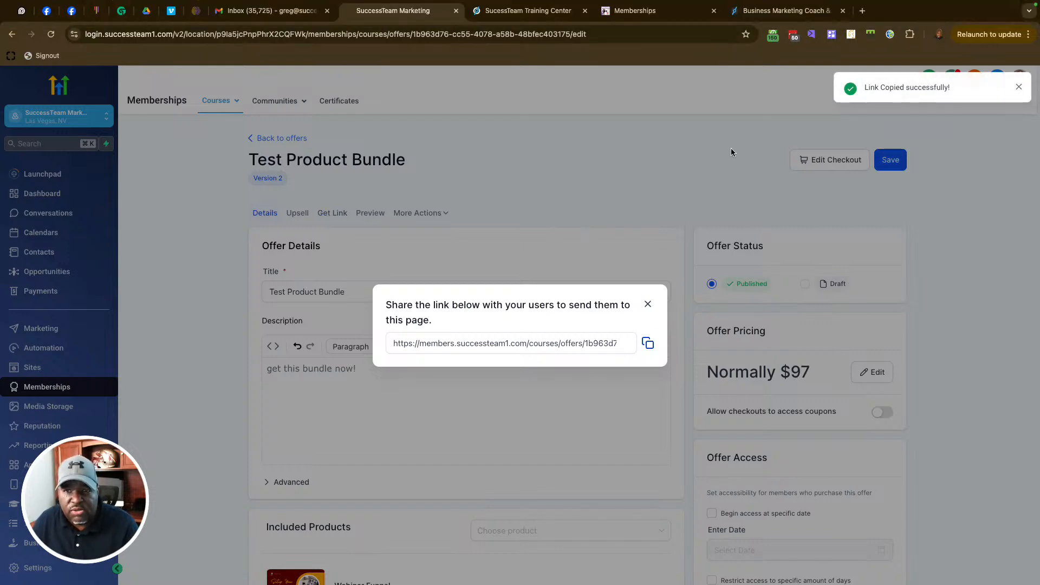
left_click(770, 13)
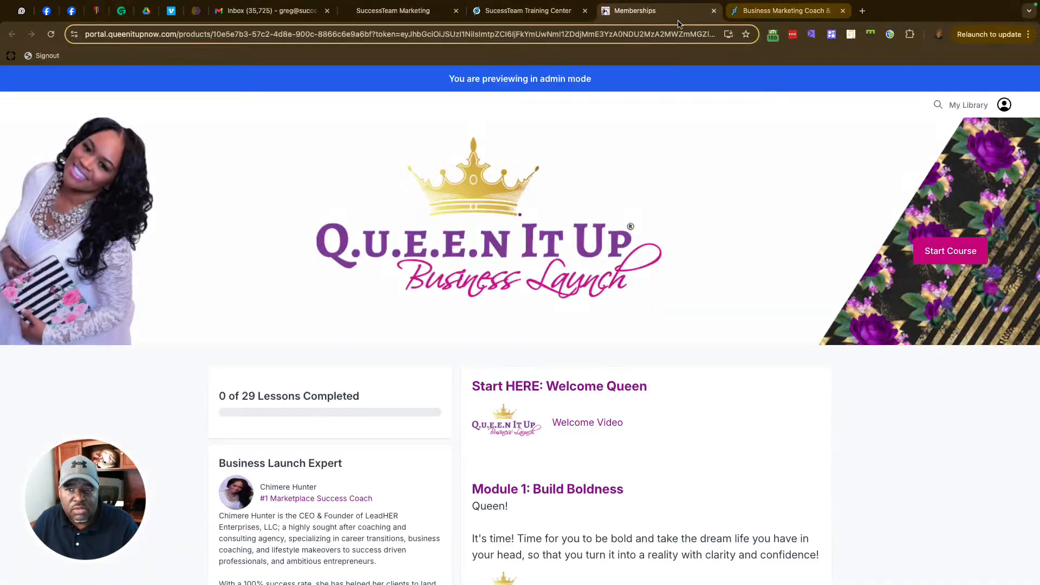
left_click(714, 11)
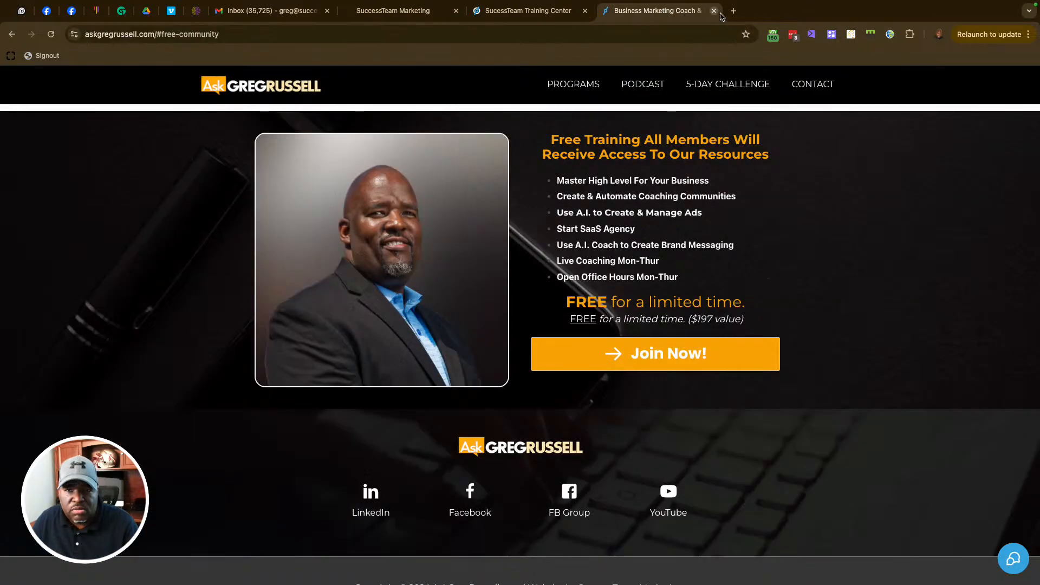
left_click(733, 11)
key("super+v")
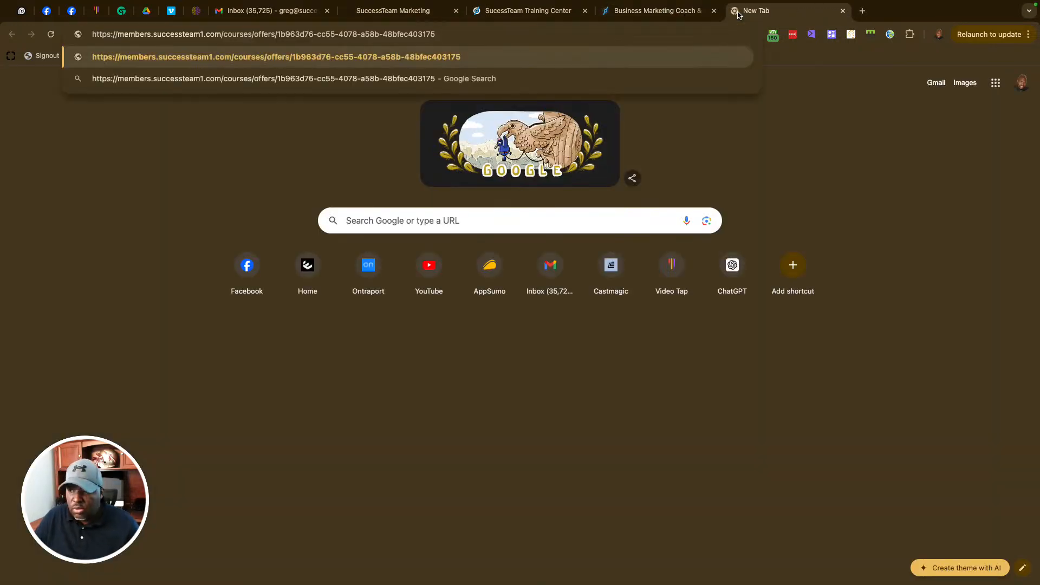
key("Return")
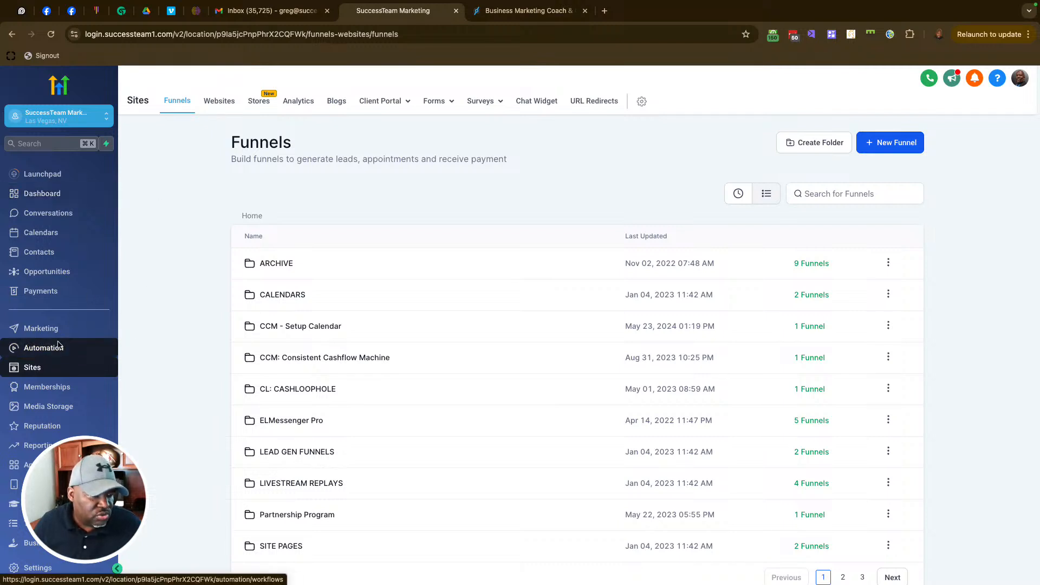
Step: Start a new product under Payments > Products
left_click(41, 291)
mouse_move(591, 102)
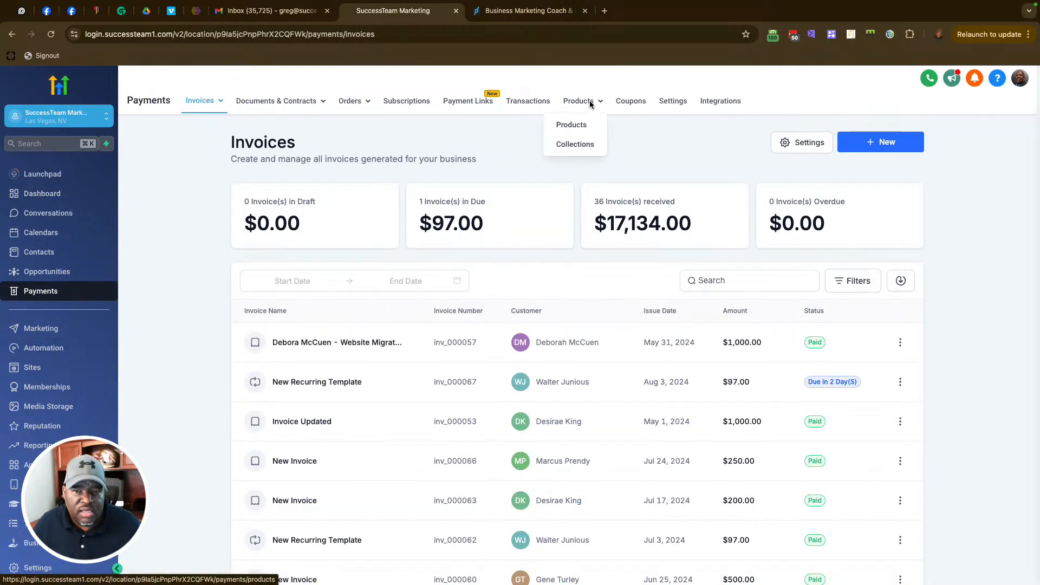
left_click(575, 125)
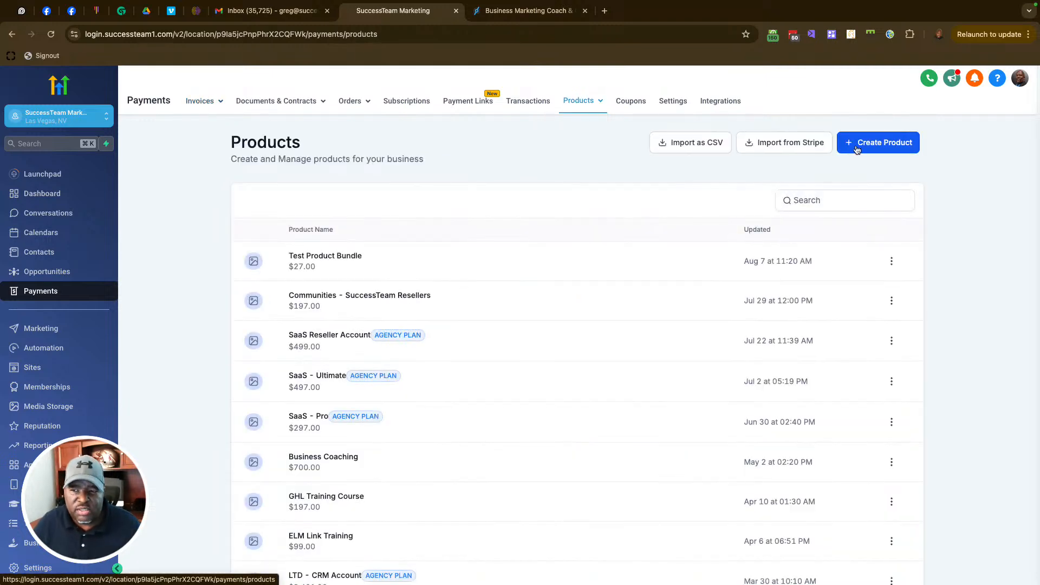
left_click(895, 142)
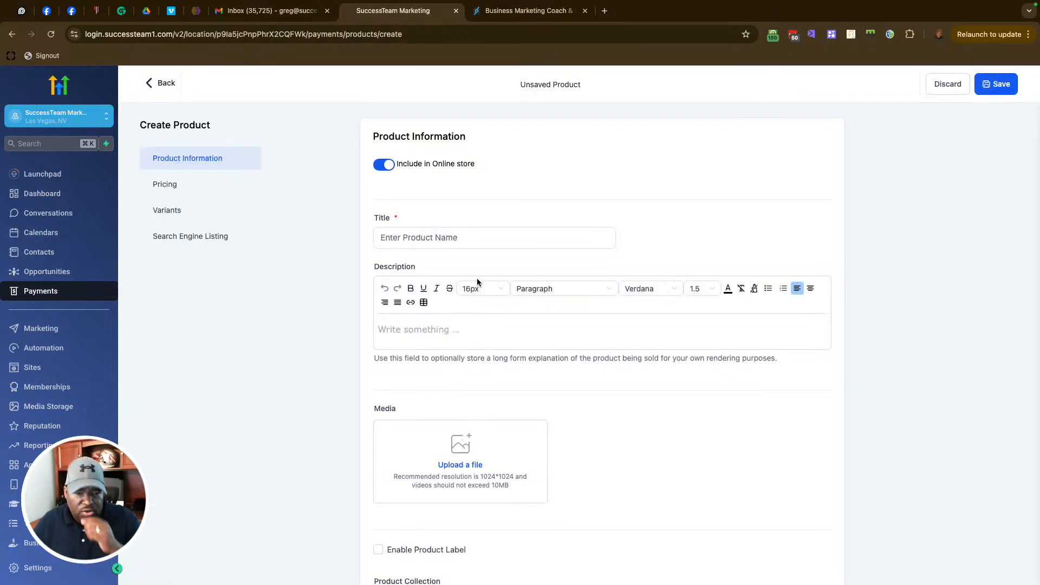
Step: Give the product a one-time $27 price with a compare-at price of 97
scroll(628, 287, "down", 7)
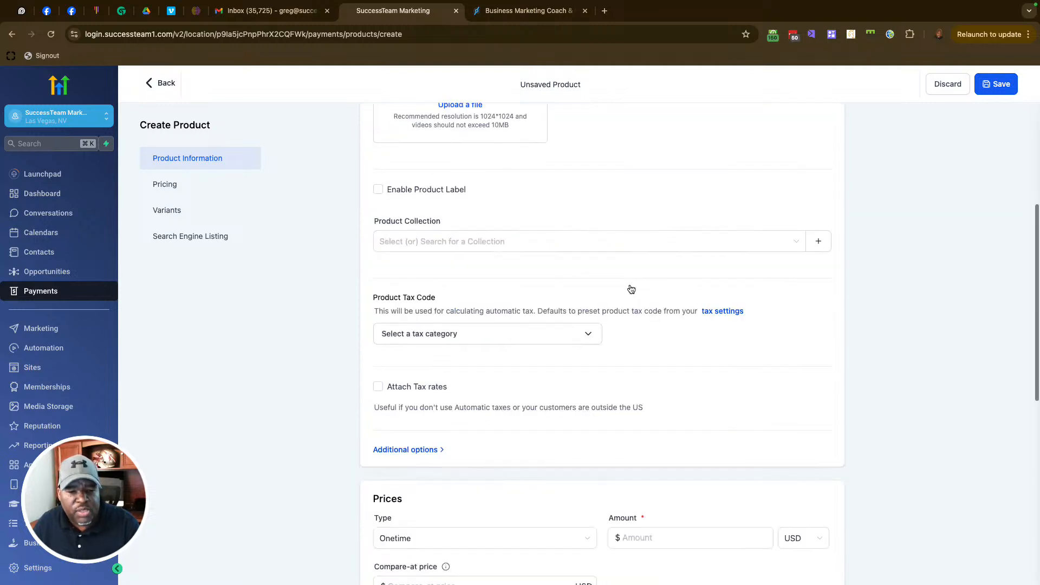
scroll(631, 289, "down", 3)
left_click(475, 369)
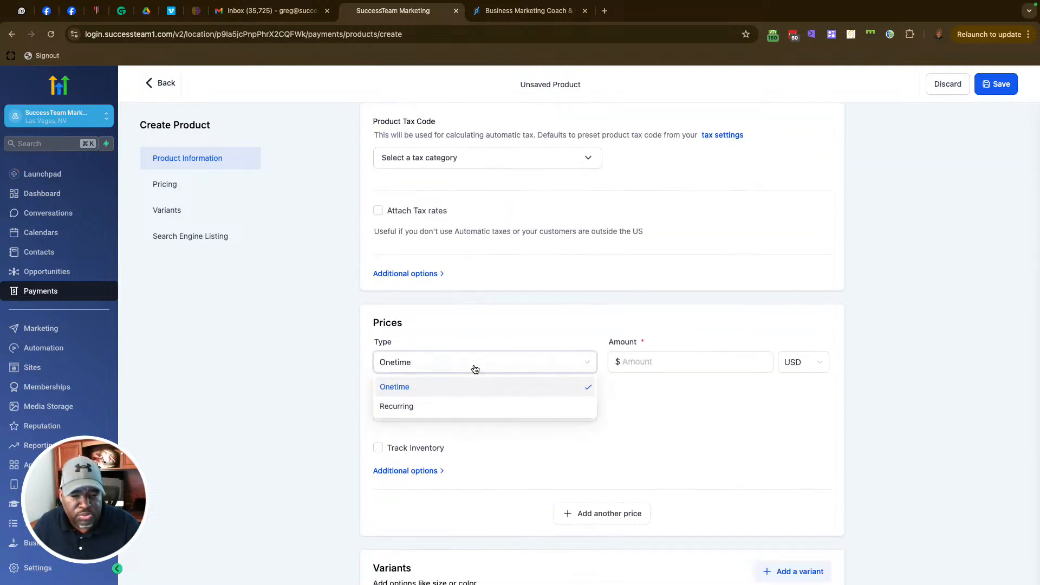
left_click(439, 407)
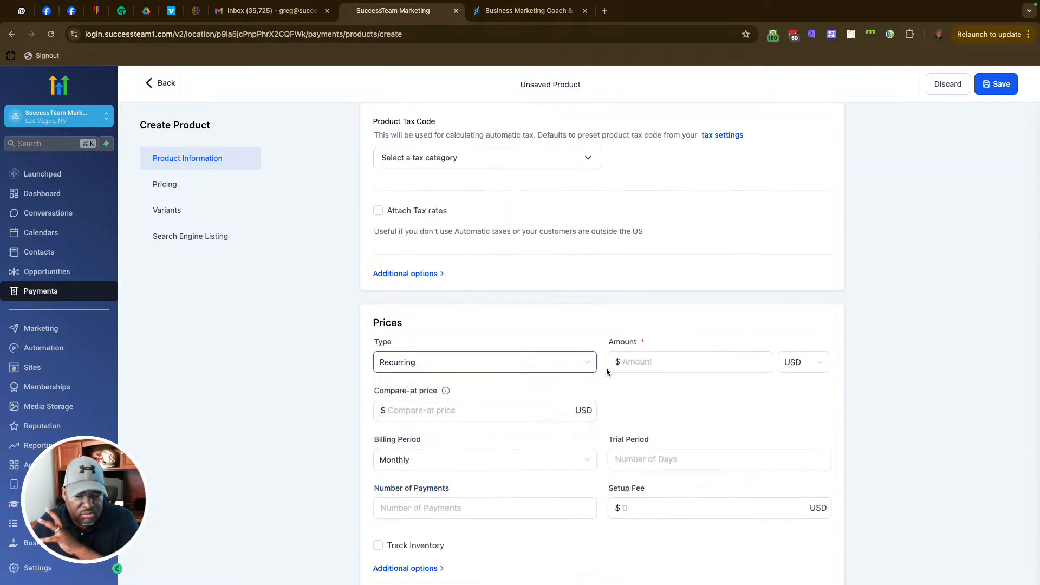
left_click(527, 361)
left_click(455, 385)
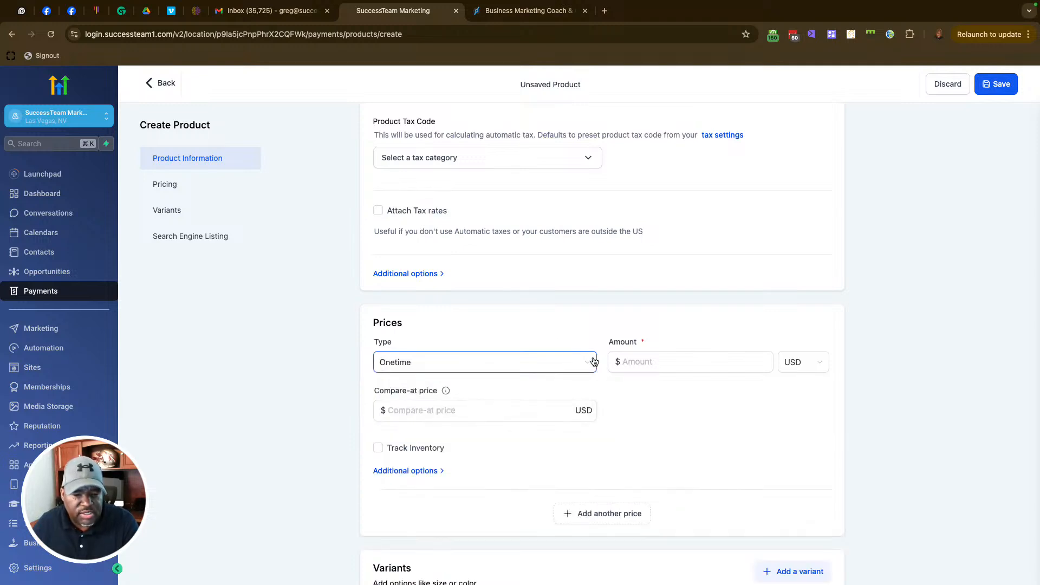
left_click(654, 362)
scroll(653, 362, "down", 1)
type("27")
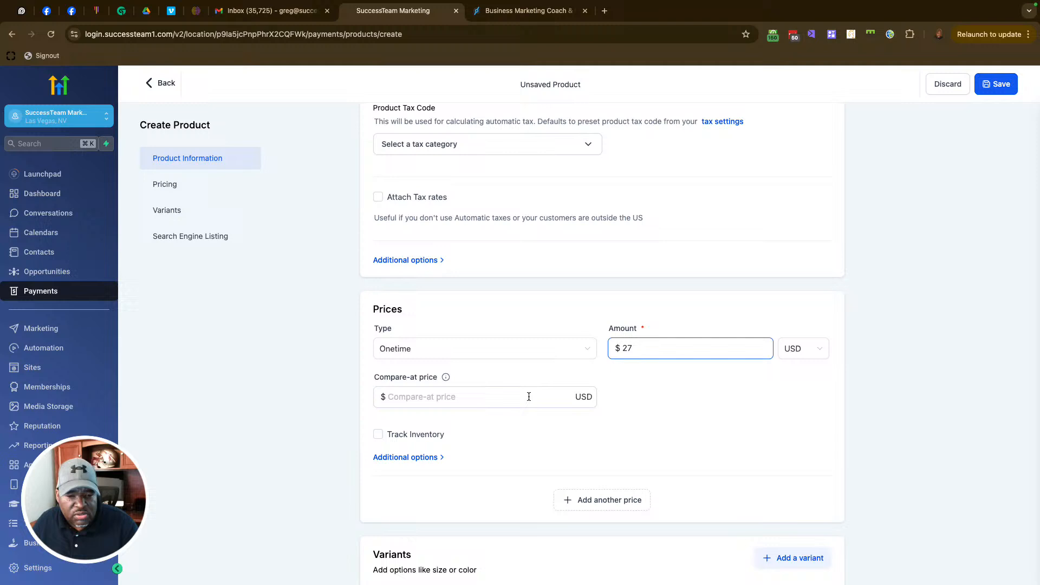
left_click(528, 397)
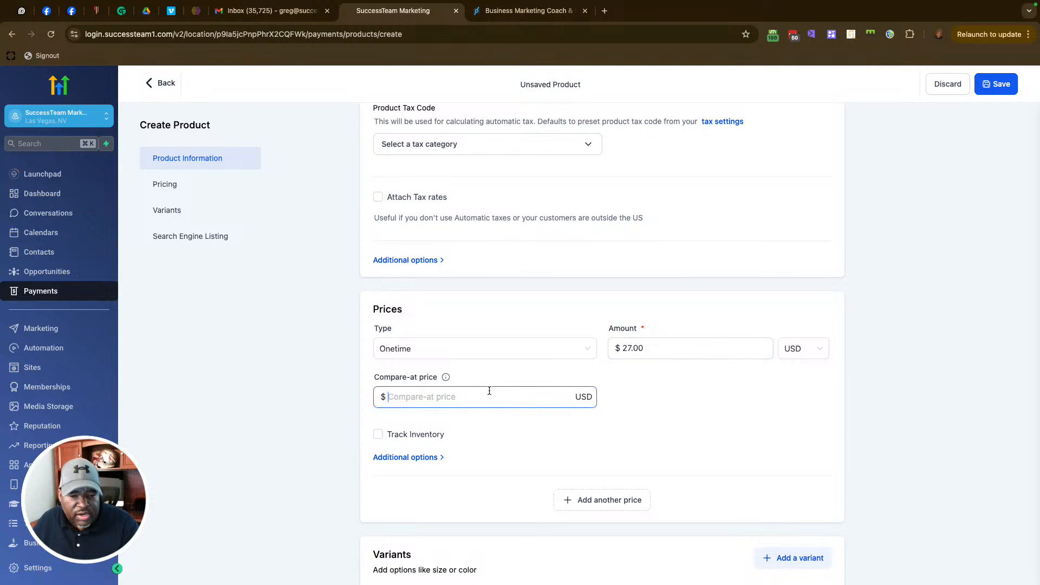
type("97")
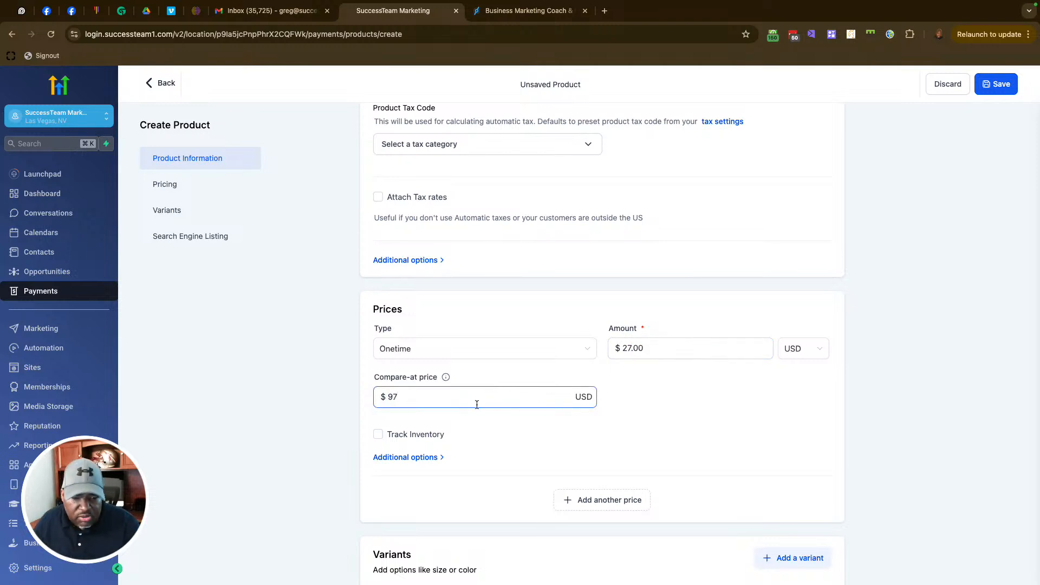
scroll(555, 421, "down", 5)
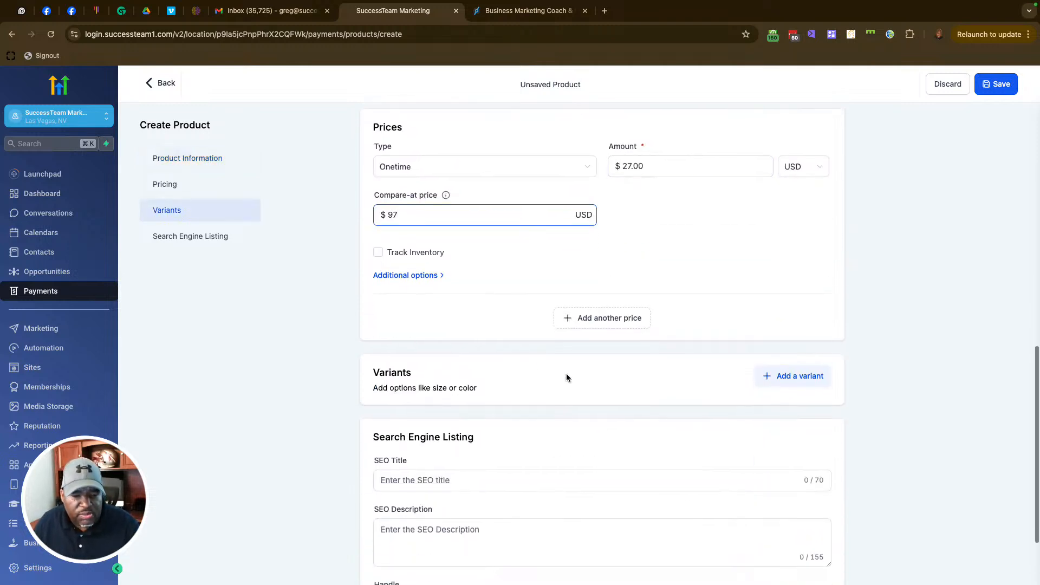
scroll(566, 378, "up", 10)
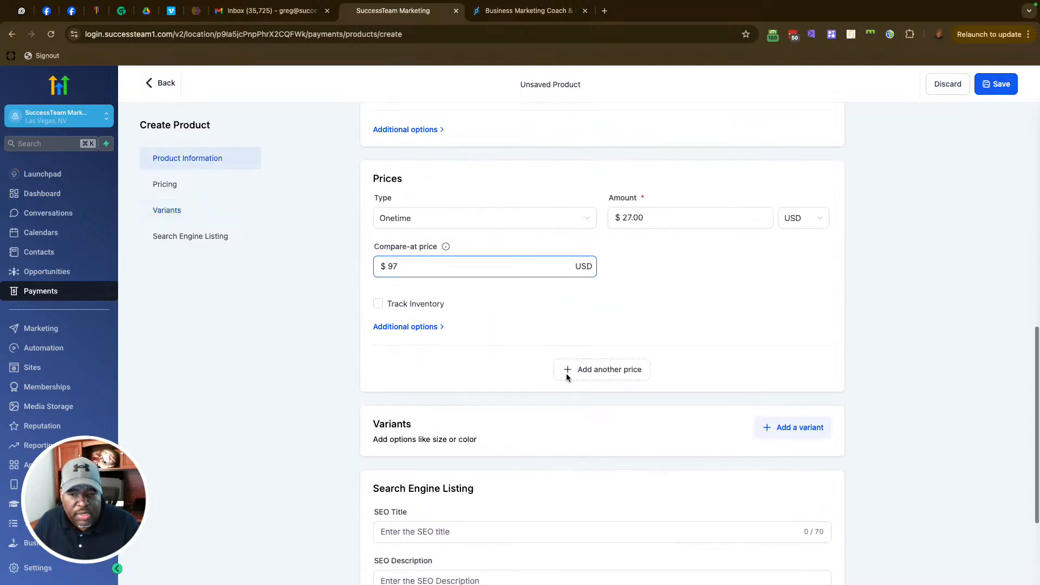
Step: Exclude it from the online store, title it 'TEst Product' with a matching description, and try saving
left_click(385, 164)
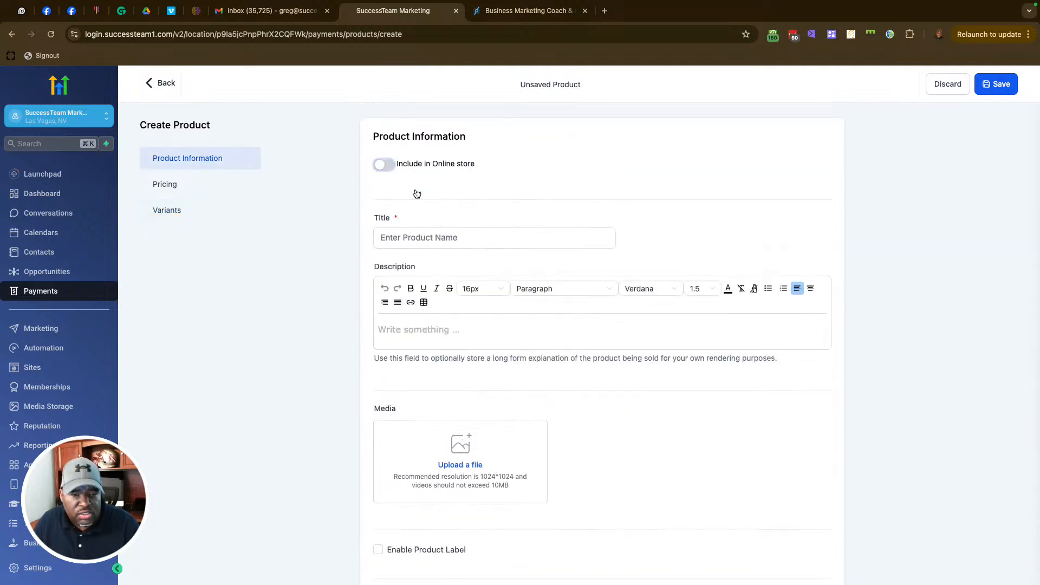
left_click(437, 237)
type("TEst Product")
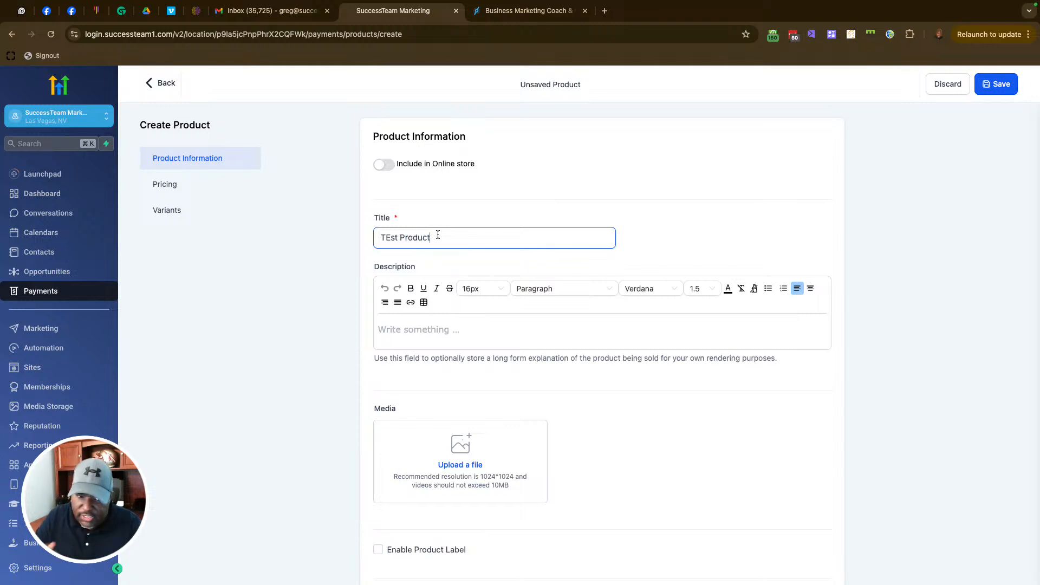
left_click_drag(457, 240, 359, 232)
key("super+c")
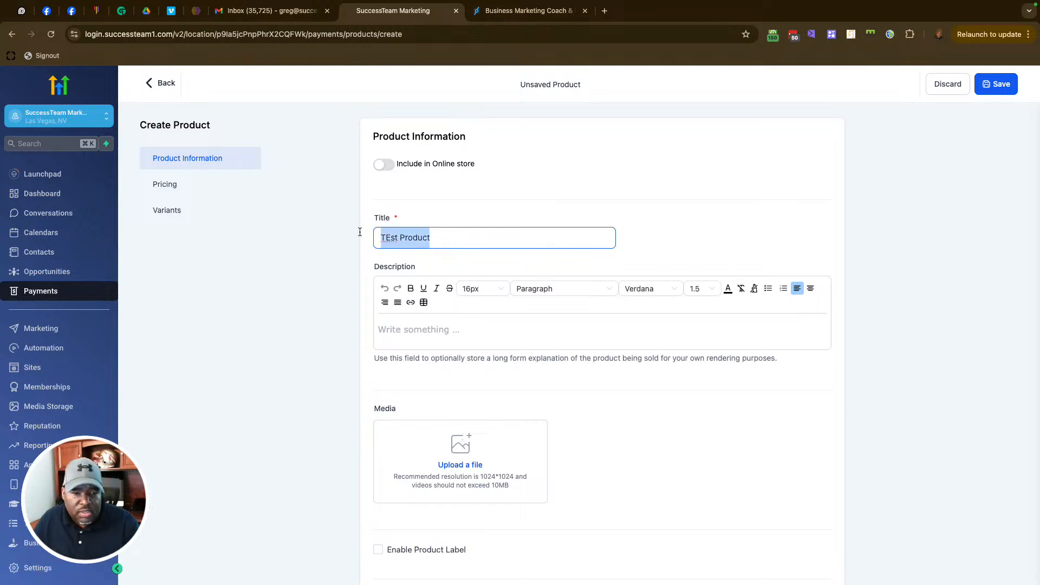
left_click(434, 331)
key("super+v")
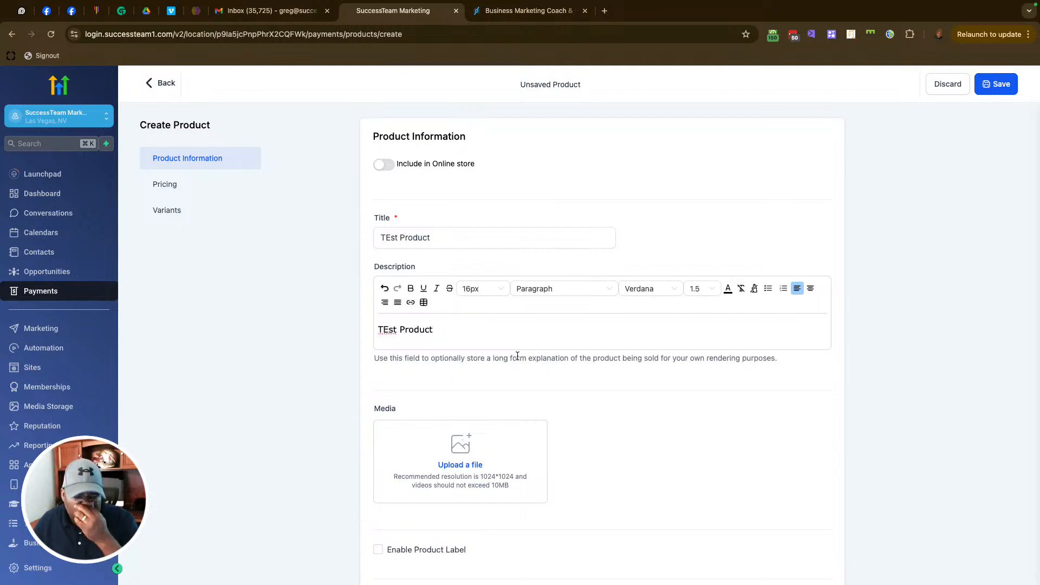
scroll(517, 356, "down", 10)
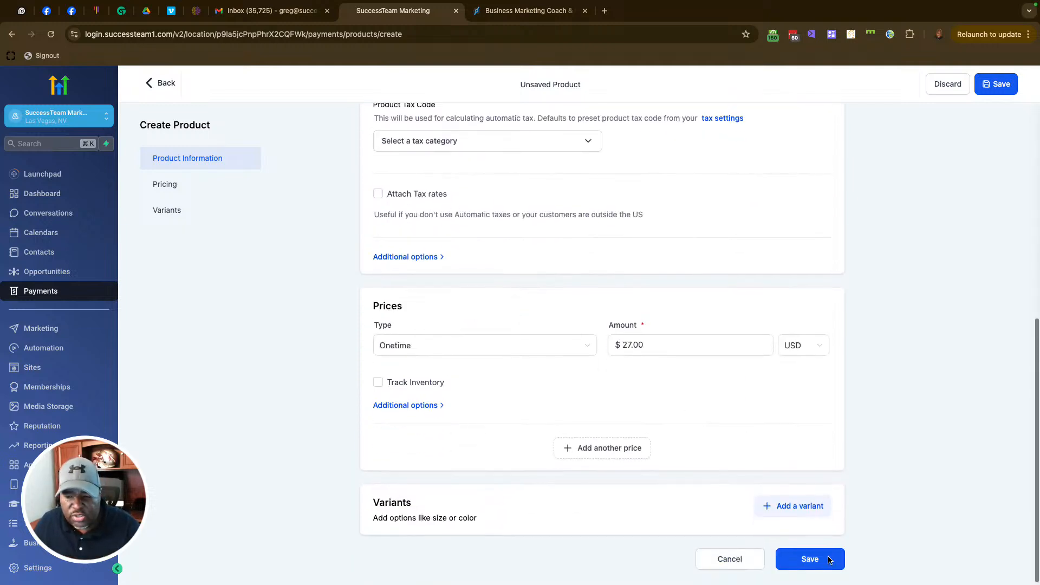
left_click(828, 560)
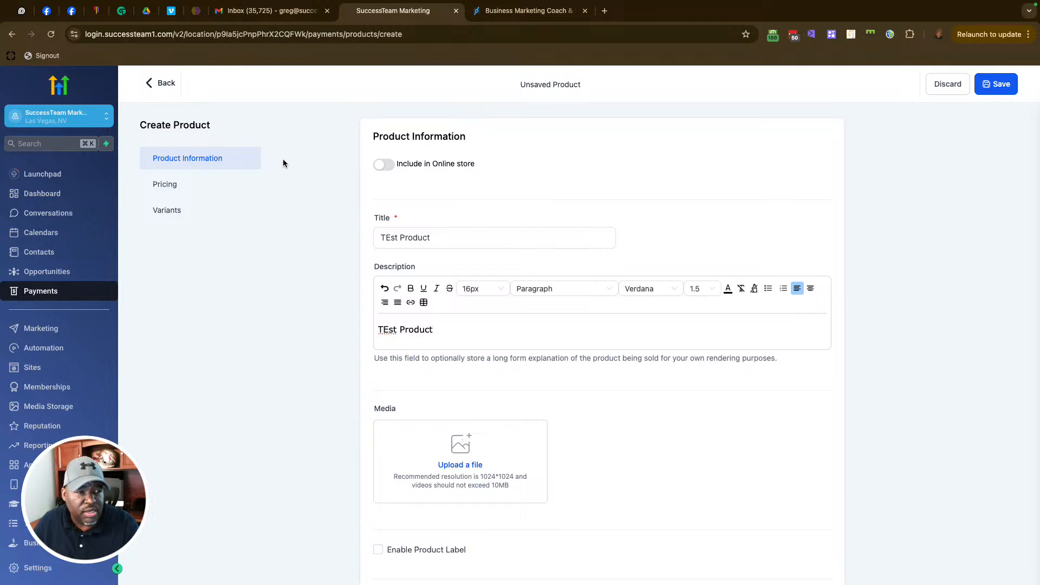
Step: Open the Messenger Bundle funnel in the ST1 Services folder (Sites, page 2) and edit its first page
left_click(163, 86)
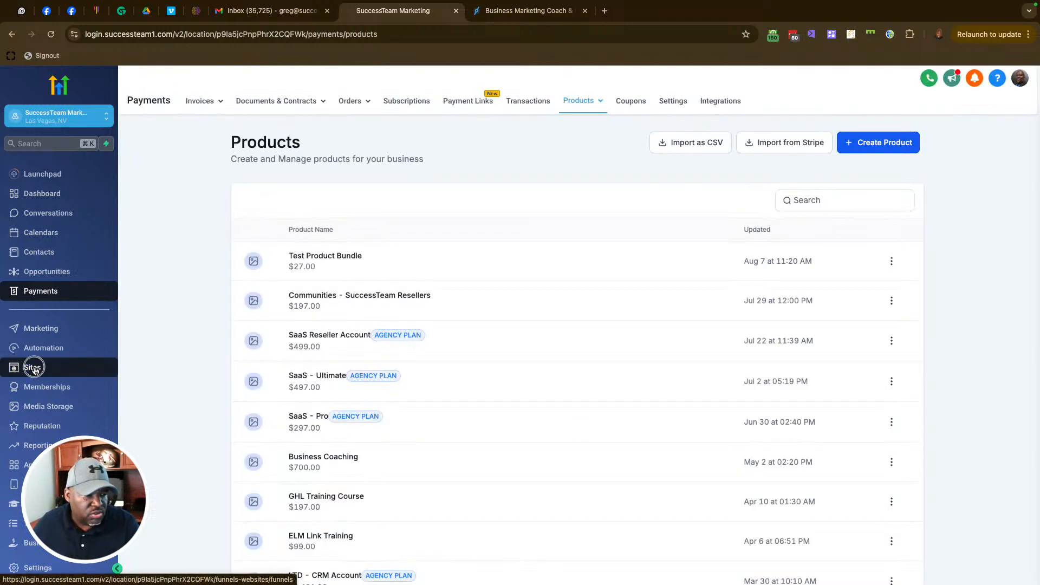
left_click(32, 369)
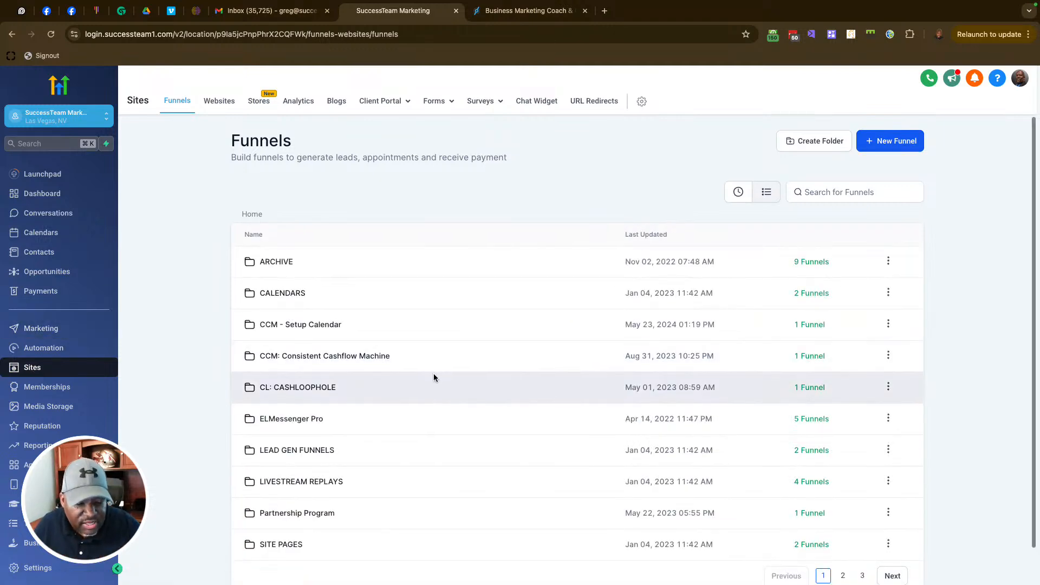
scroll(433, 378, "down", 1)
left_click(843, 536)
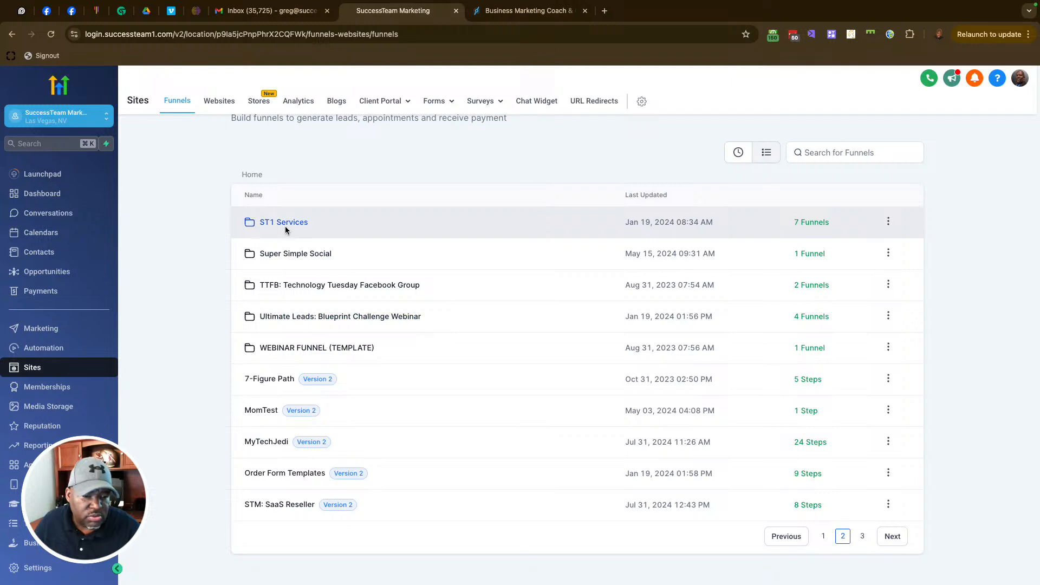
left_click(287, 227)
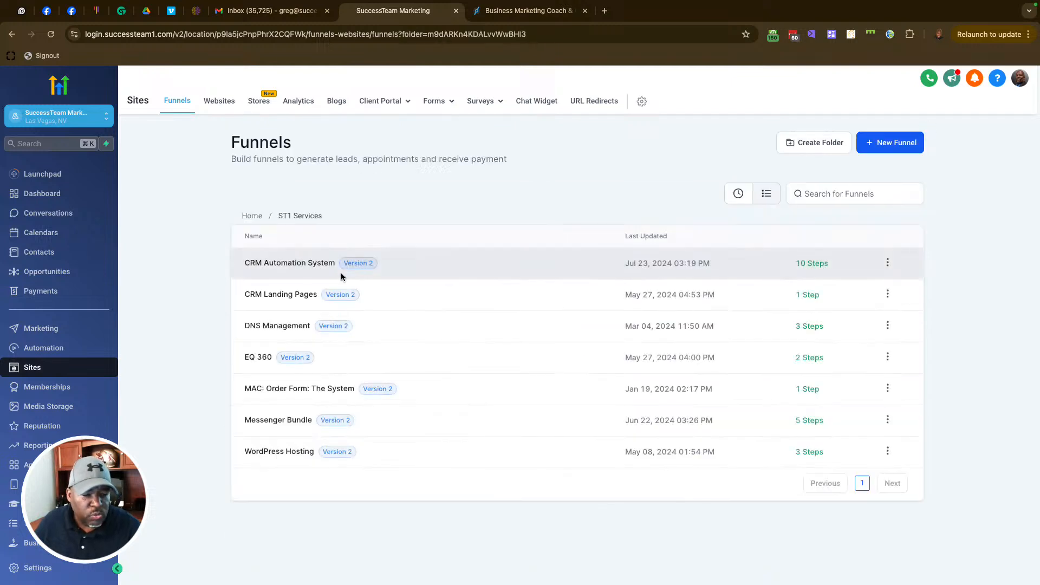
left_click(290, 425)
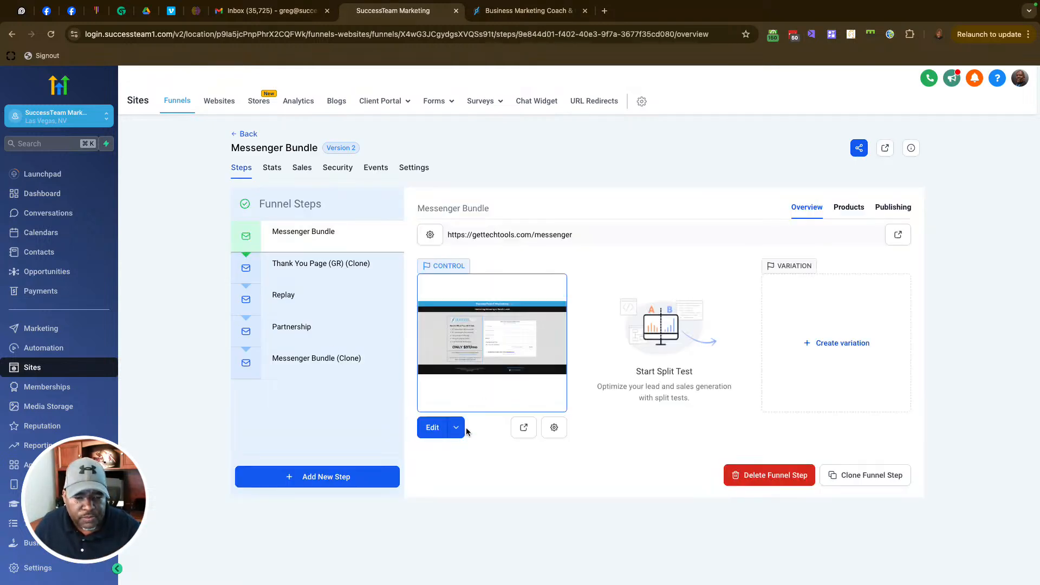
left_click(432, 427)
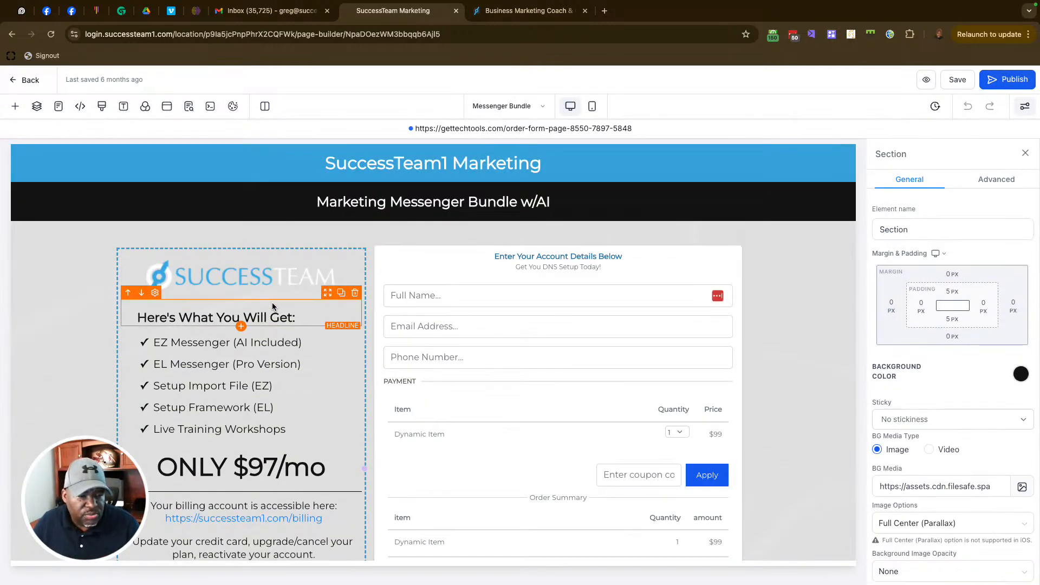
Step: Browse the Add Element panel of the Messenger Bundle page builder, then close it
scroll(270, 303, "down", 3)
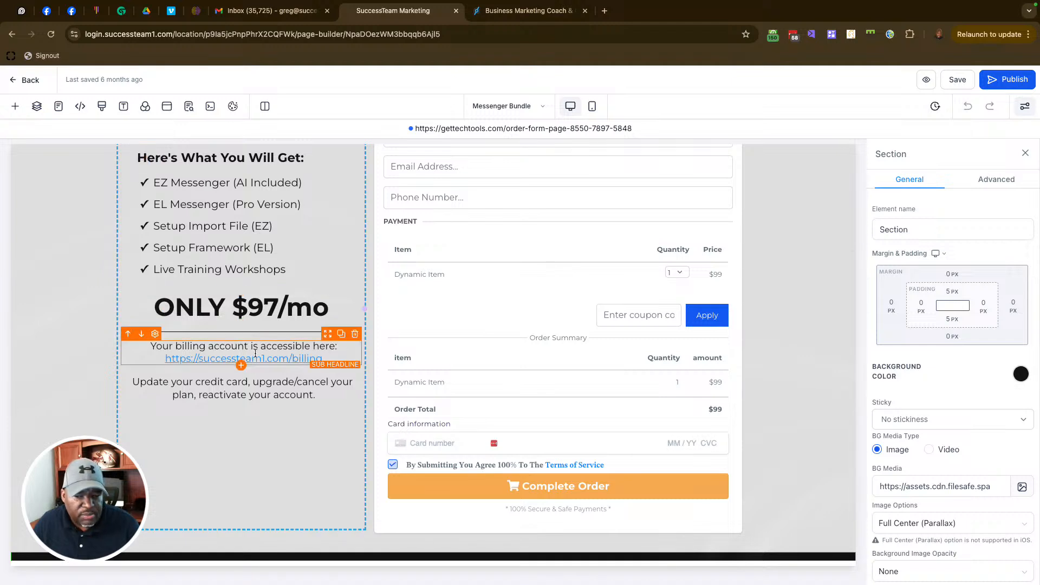
scroll(447, 300, "up", 3)
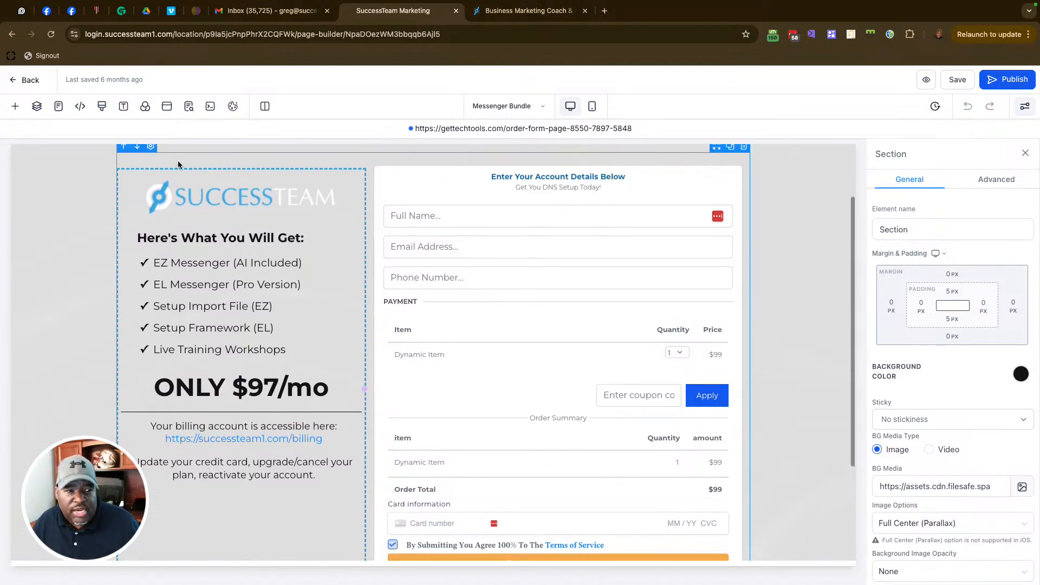
left_click(17, 108)
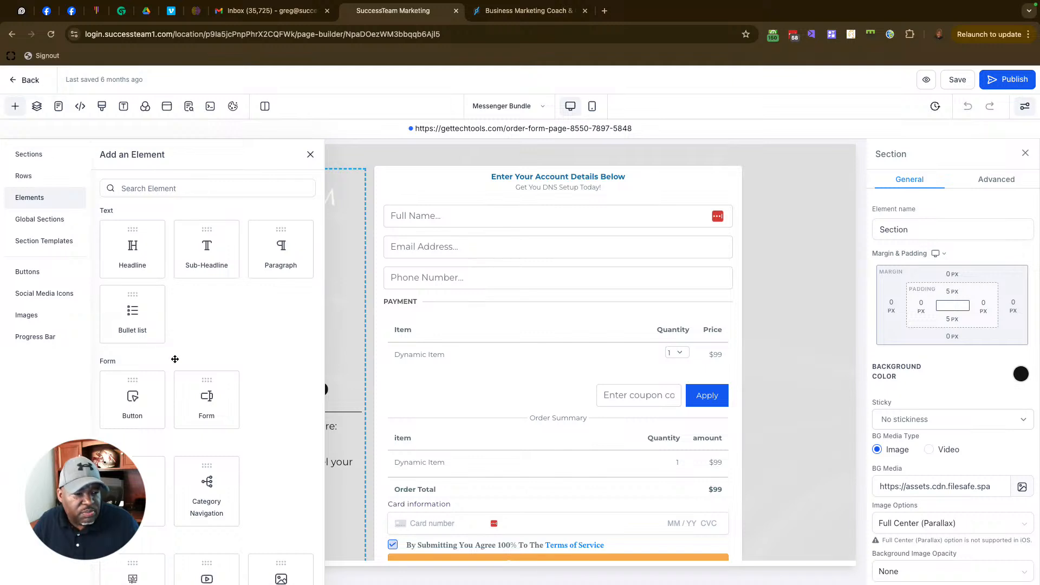
scroll(205, 404, "down", 15)
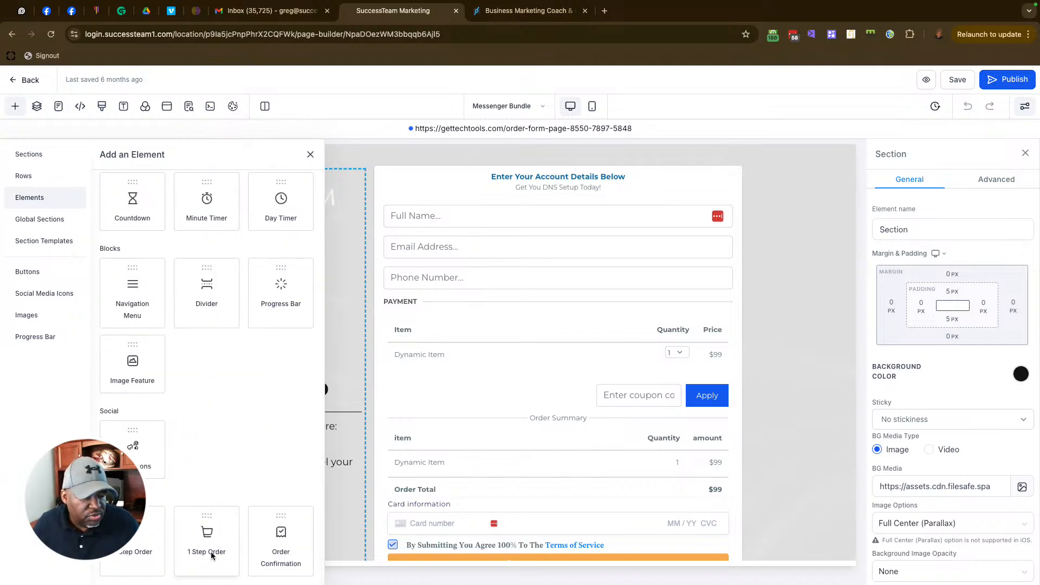
scroll(564, 250, "down", 1)
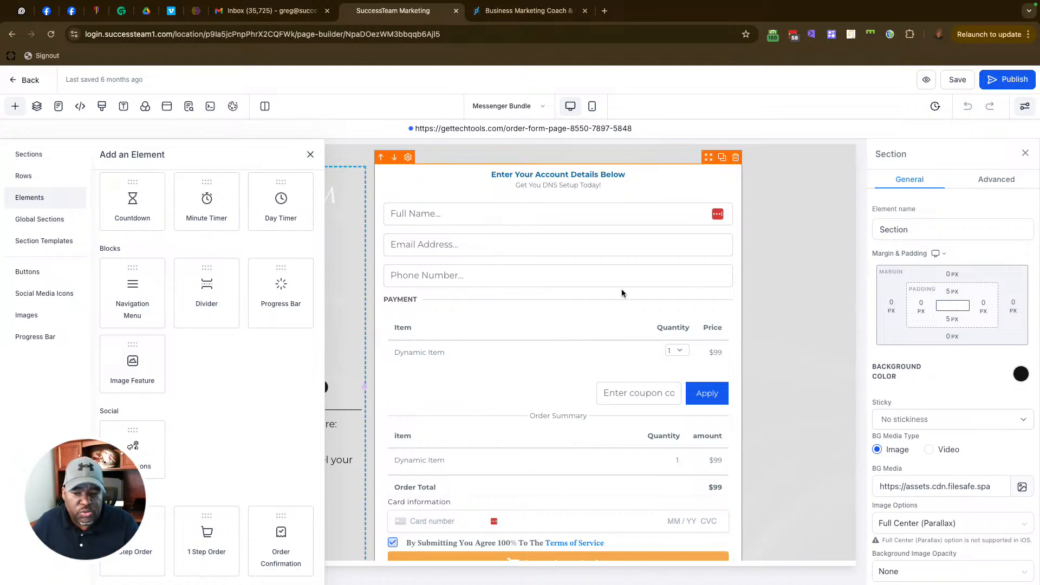
left_click(828, 239)
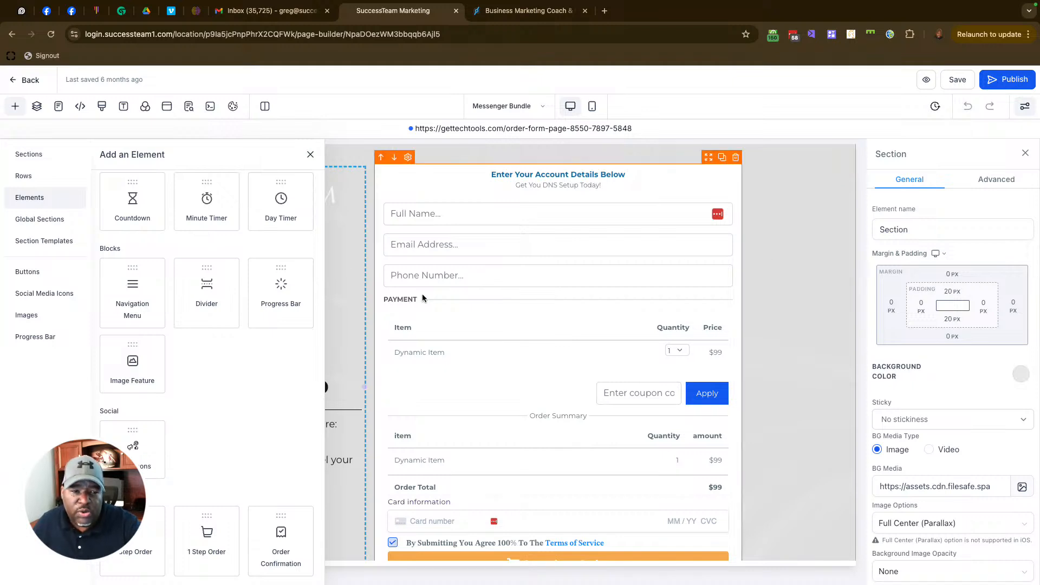
left_click(310, 155)
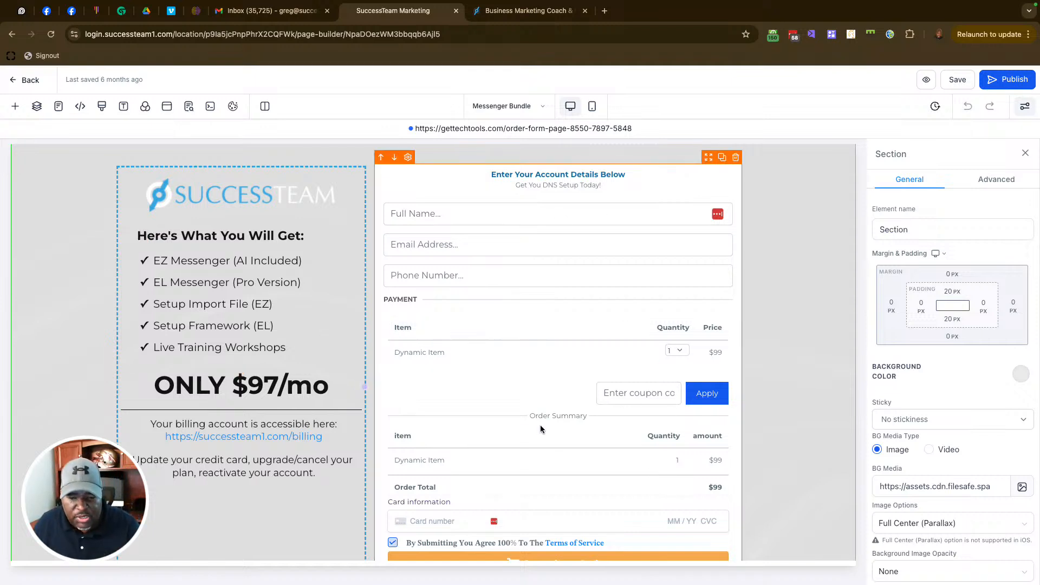
Step: Leave the page builder for the Messenger Bundle funnel step overview
scroll(480, 466, "down", 5)
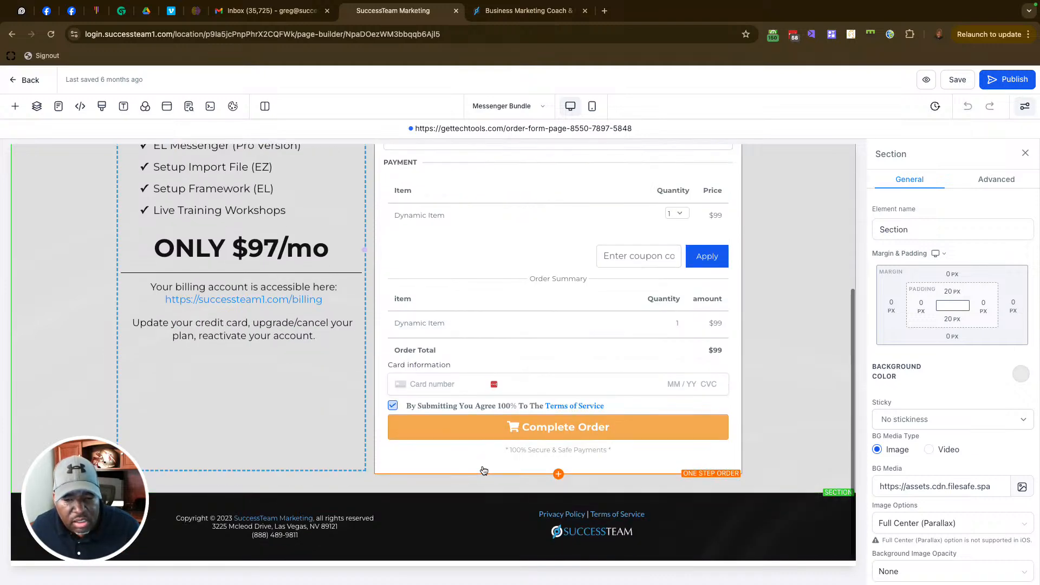
scroll(541, 390, "up", 1)
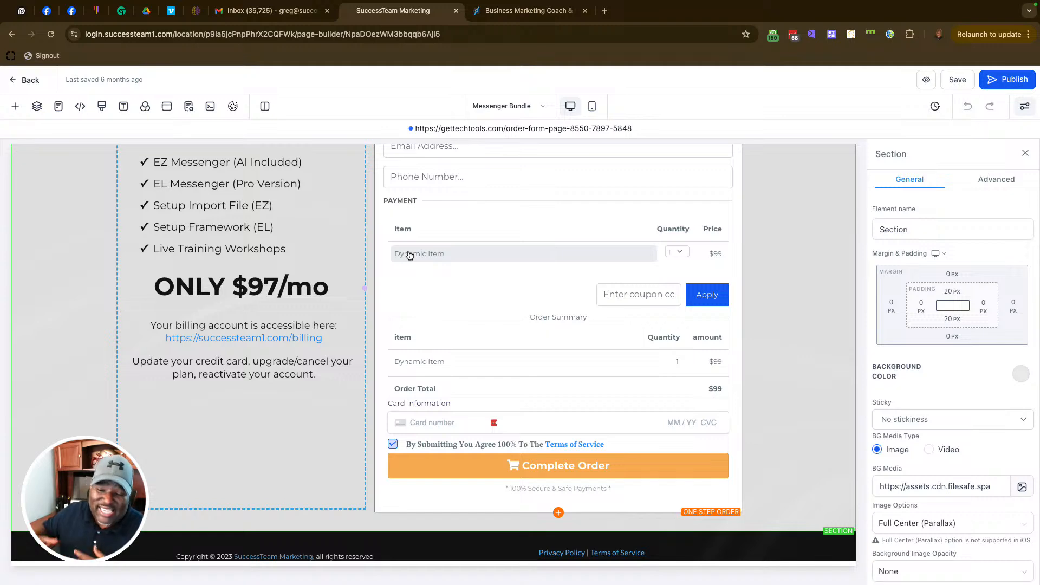
scroll(445, 237, "up", 4)
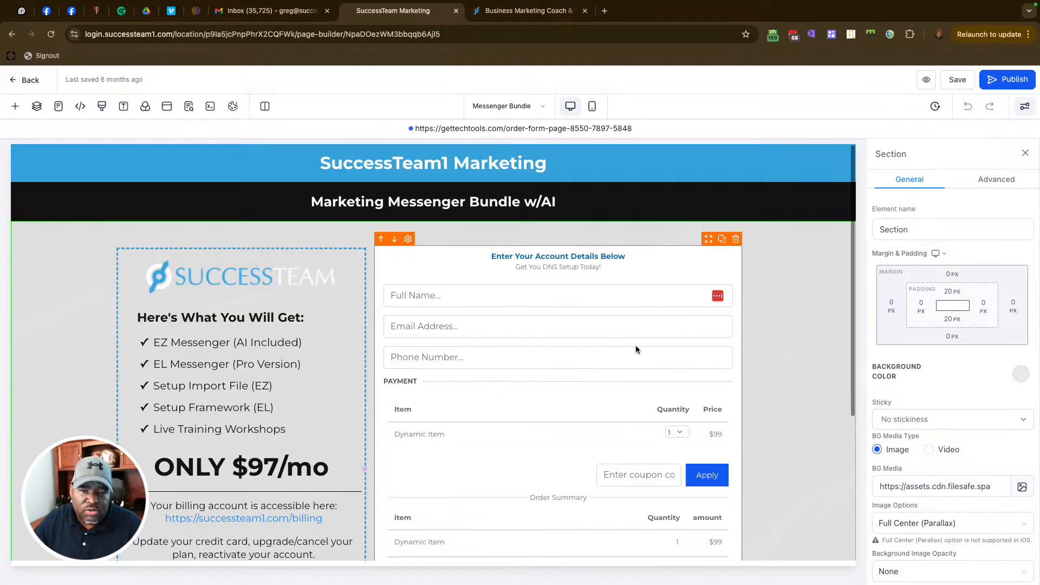
left_click(19, 81)
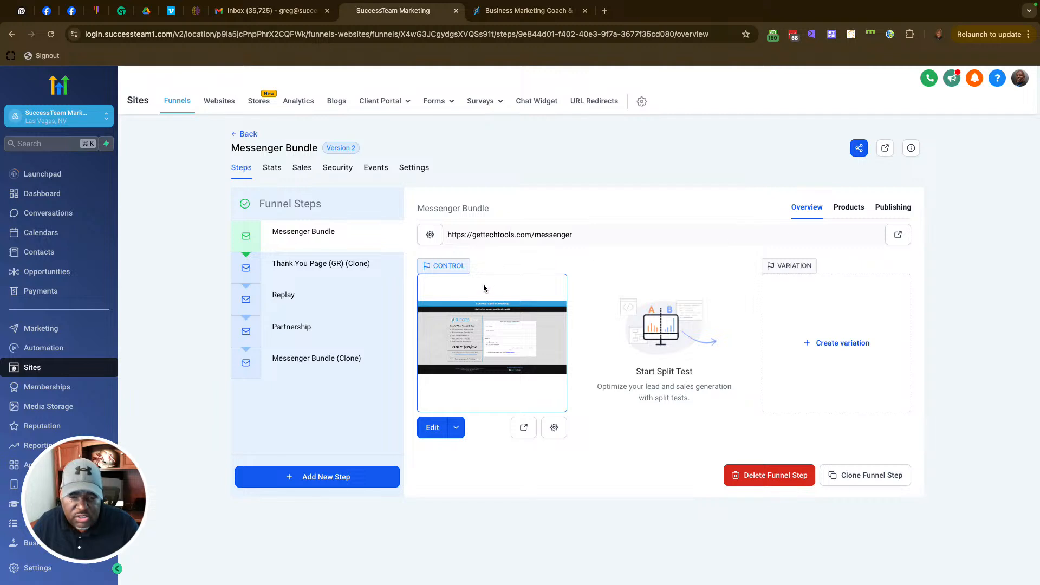
left_click(837, 209)
left_click(862, 260)
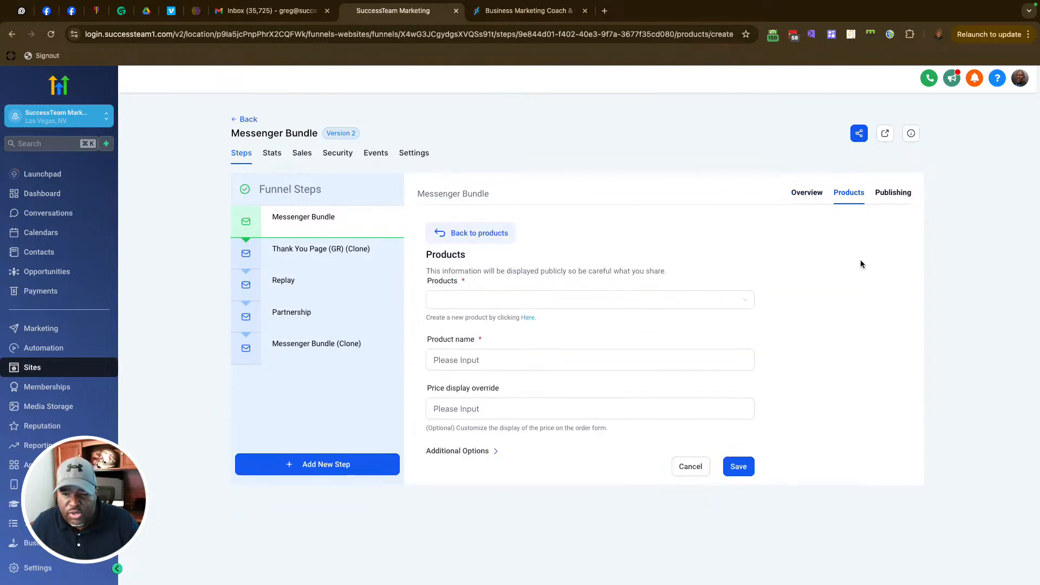
left_click(585, 301)
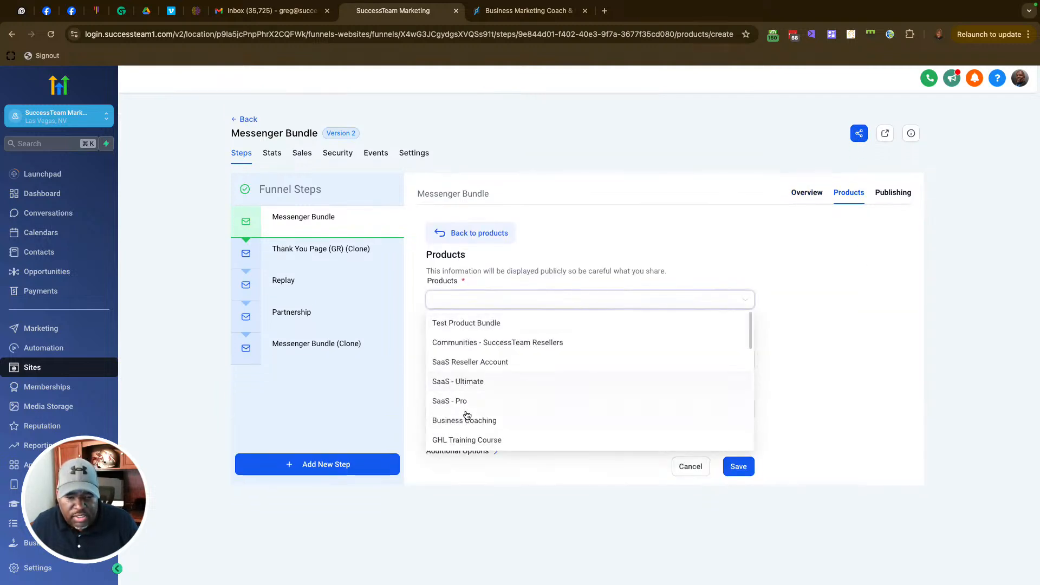
left_click(464, 400)
left_click(471, 356)
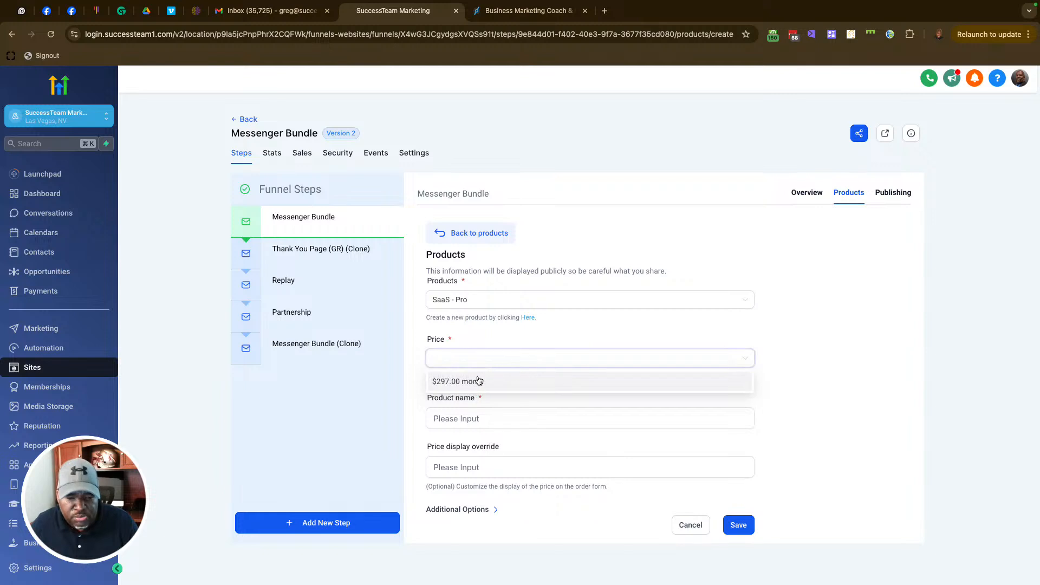
left_click(479, 381)
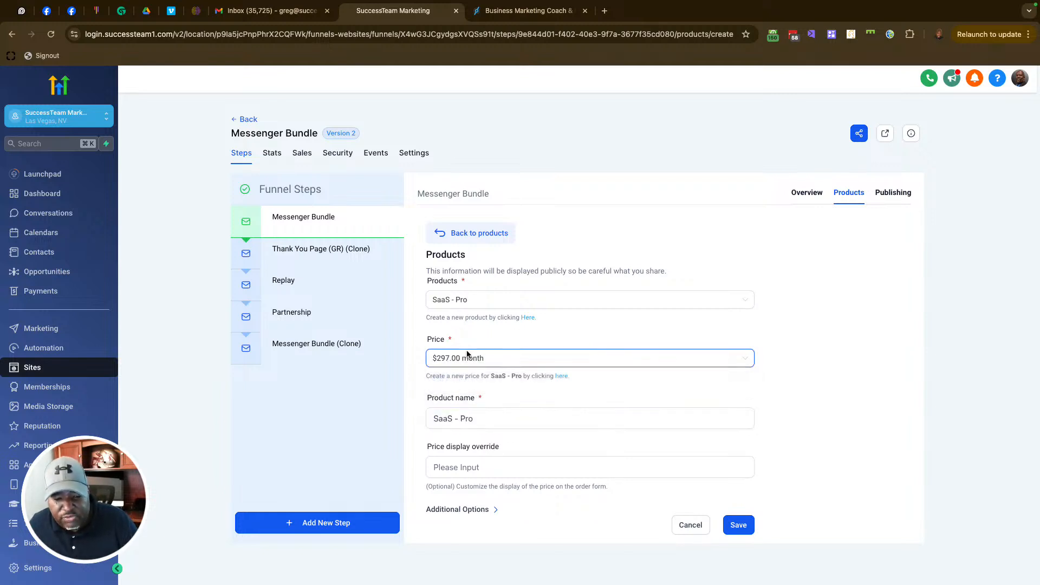
left_click(692, 525)
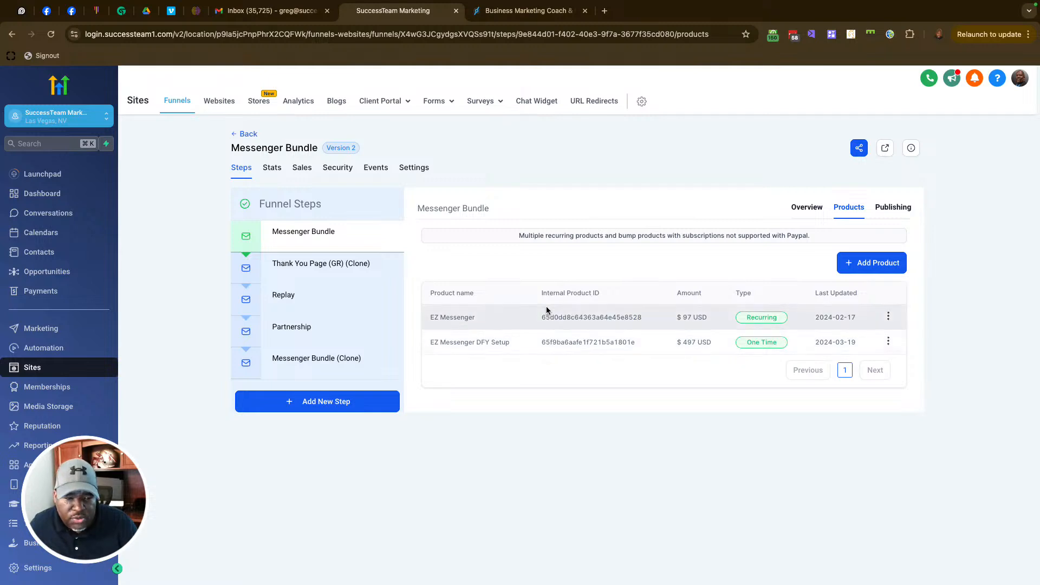
left_click(811, 209)
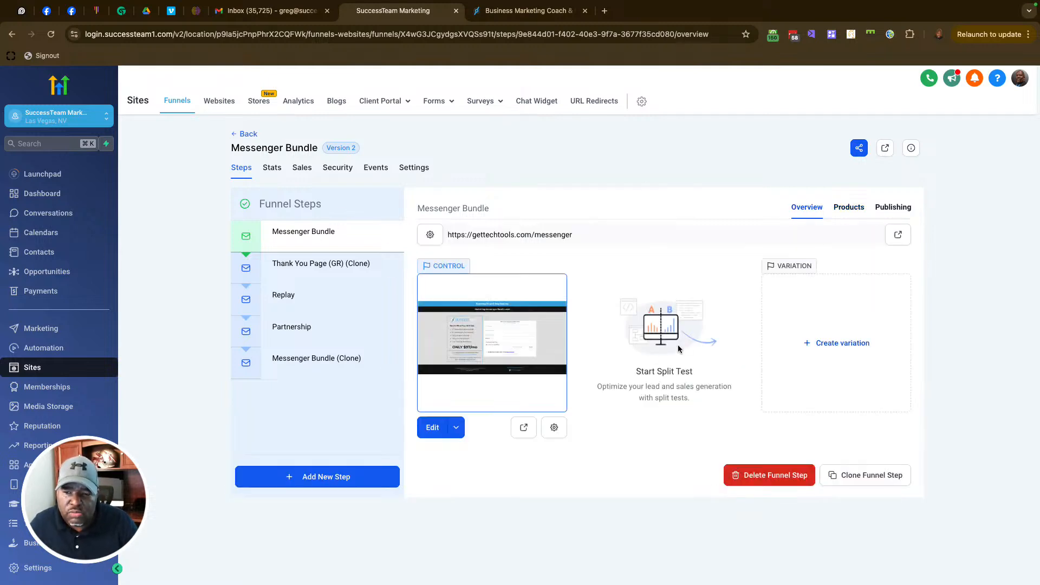
left_click(897, 234)
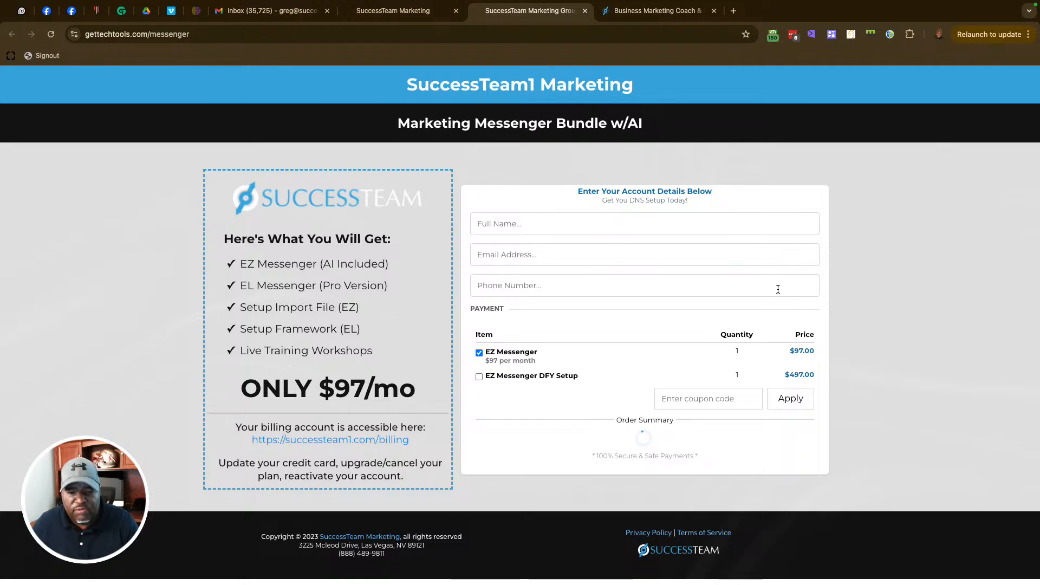
Step: Deselect the EZ Messenger item on the live checkout page
scroll(778, 289, "down", 1)
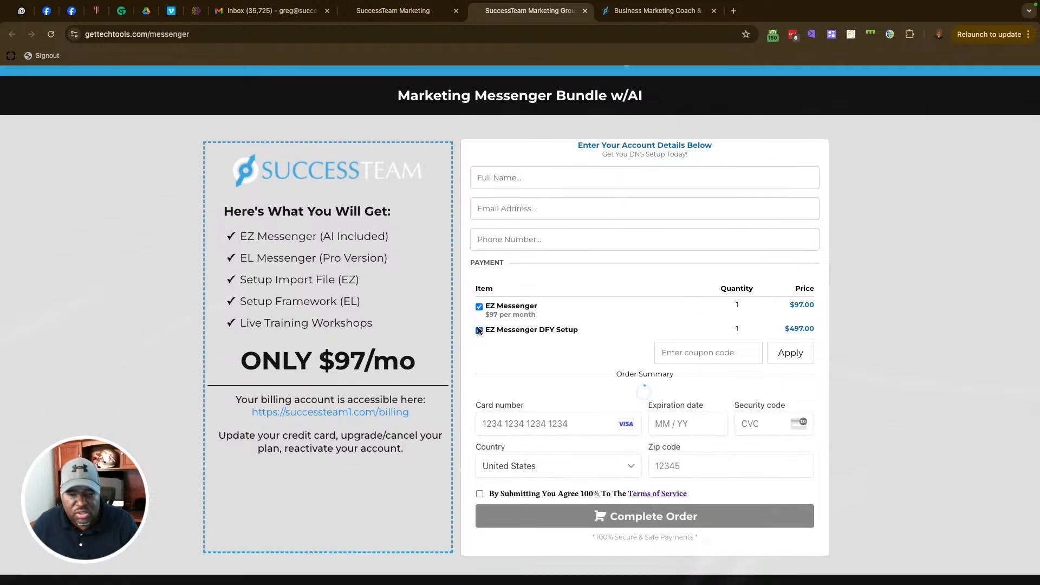
left_click(496, 310)
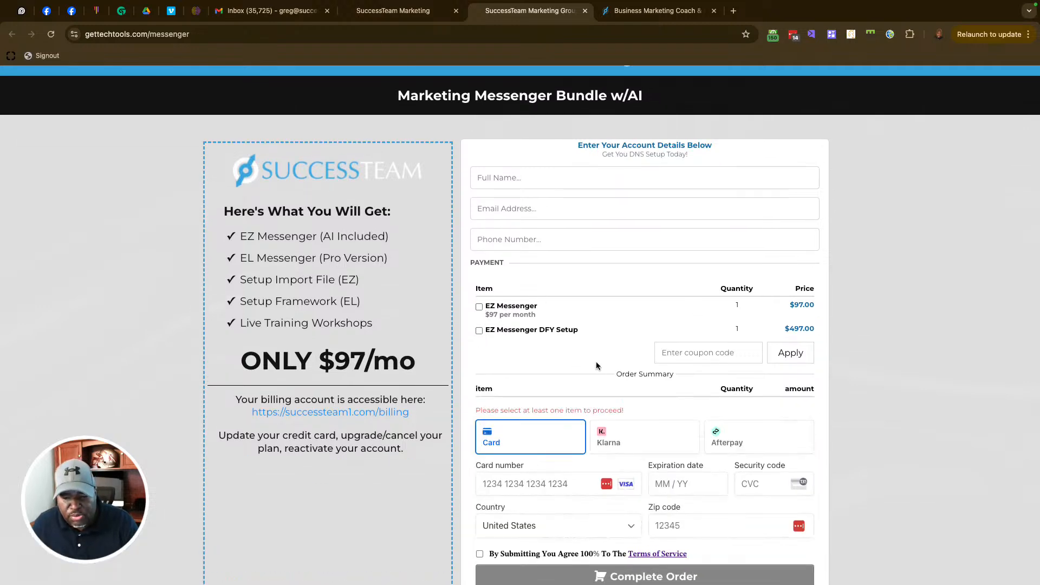
scroll(598, 366, "down", 3)
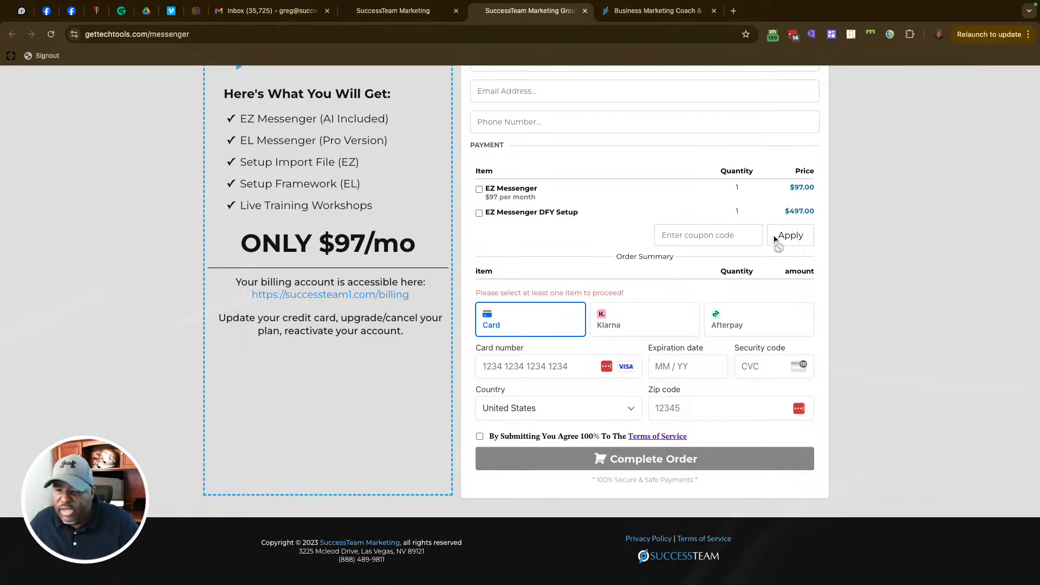
Step: Return to the SuccessTeam Marketing tab and open the automation workflows list
scroll(648, 247, "up", 3)
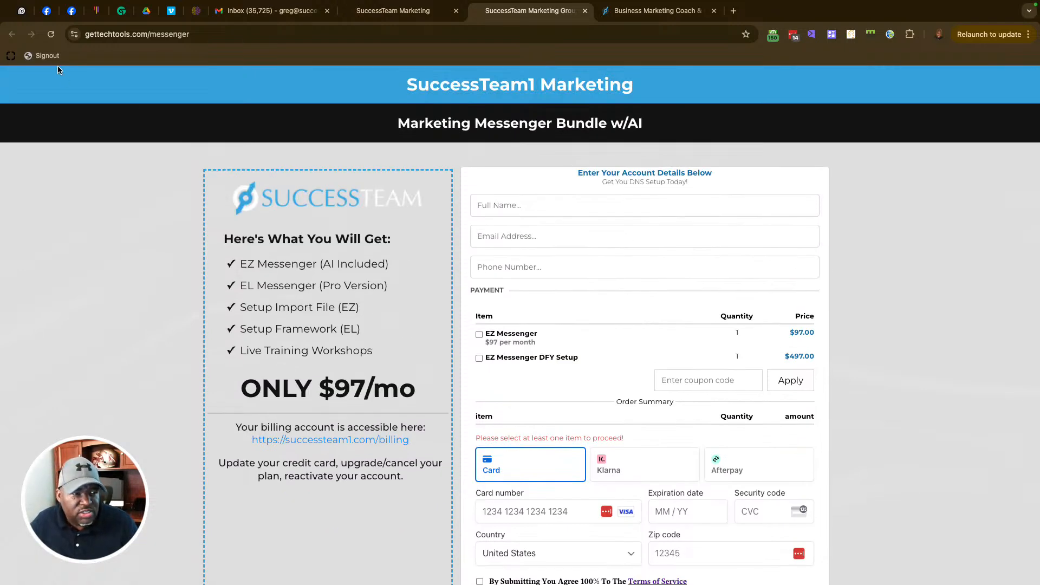
left_click(398, 10)
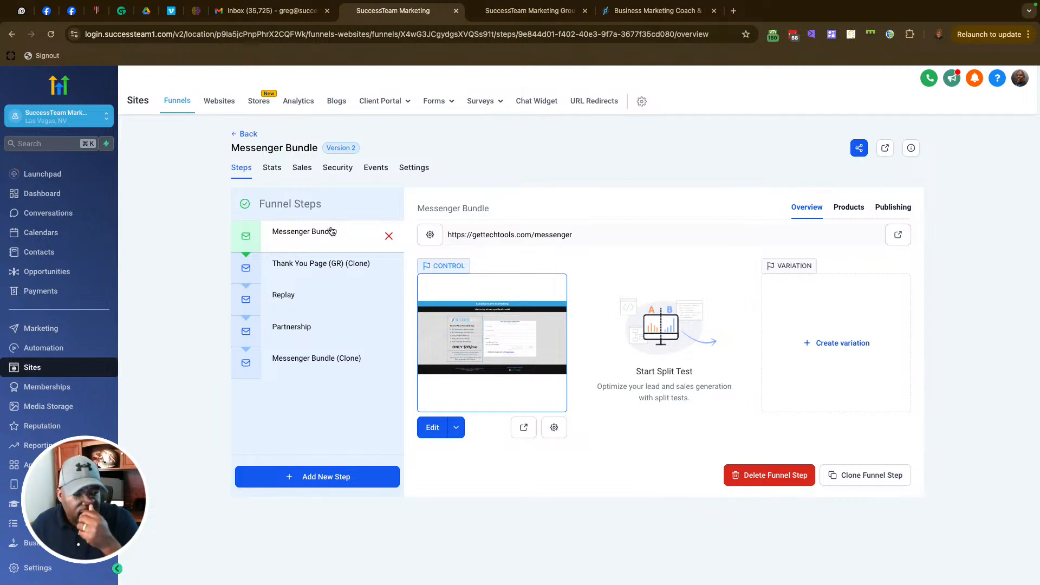
left_click(43, 348)
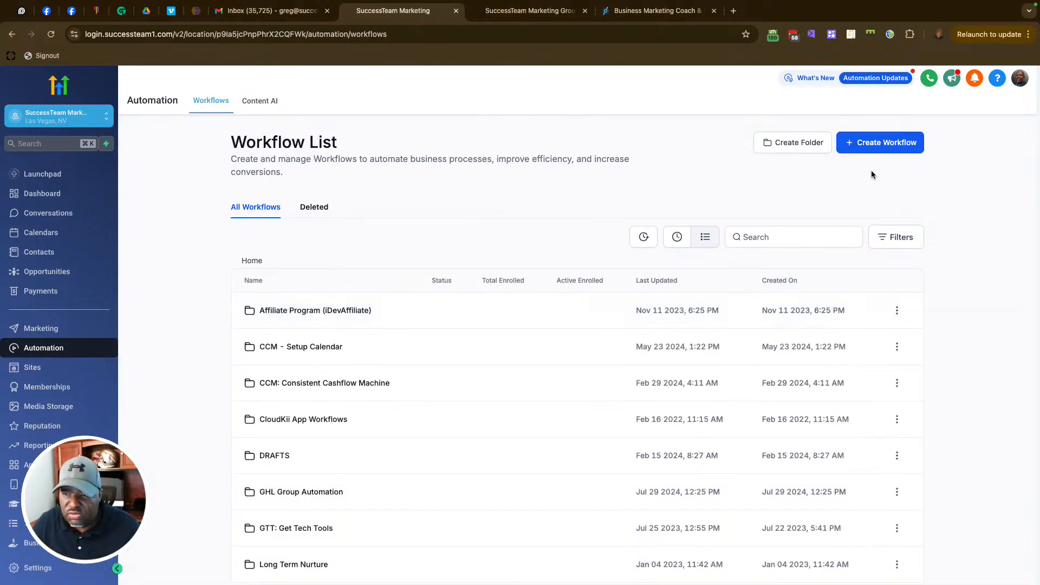
Step: Create a blank workflow from scratch and rename it 'Course Product and Access'
left_click(878, 142)
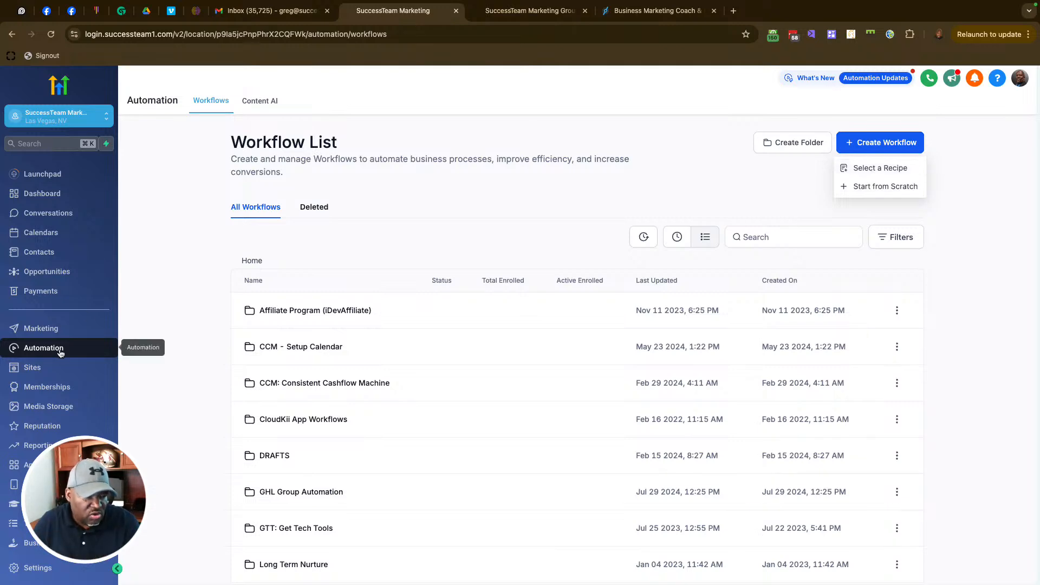
left_click(878, 169)
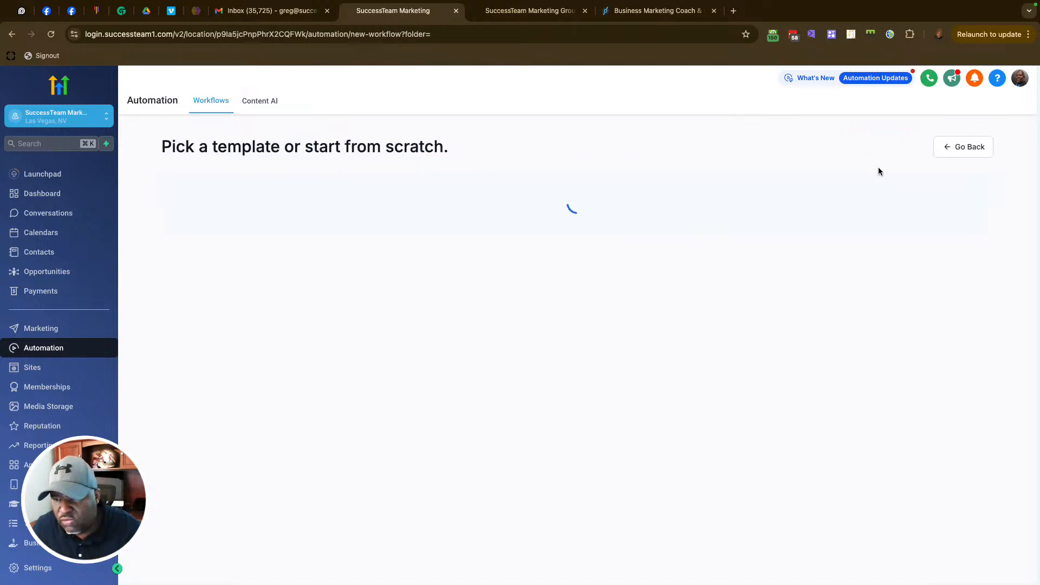
left_click(400, 301)
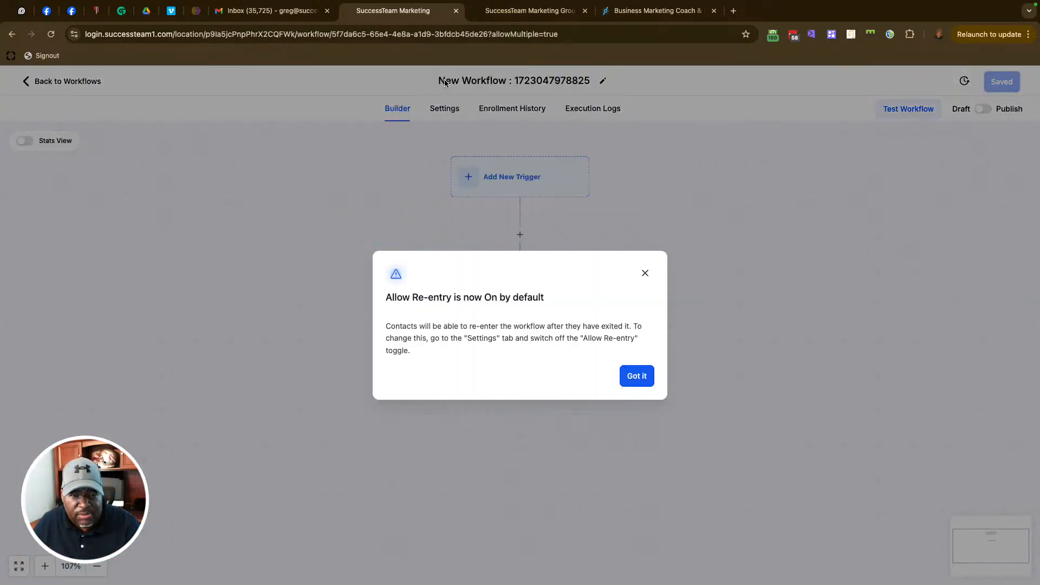
left_click(444, 81)
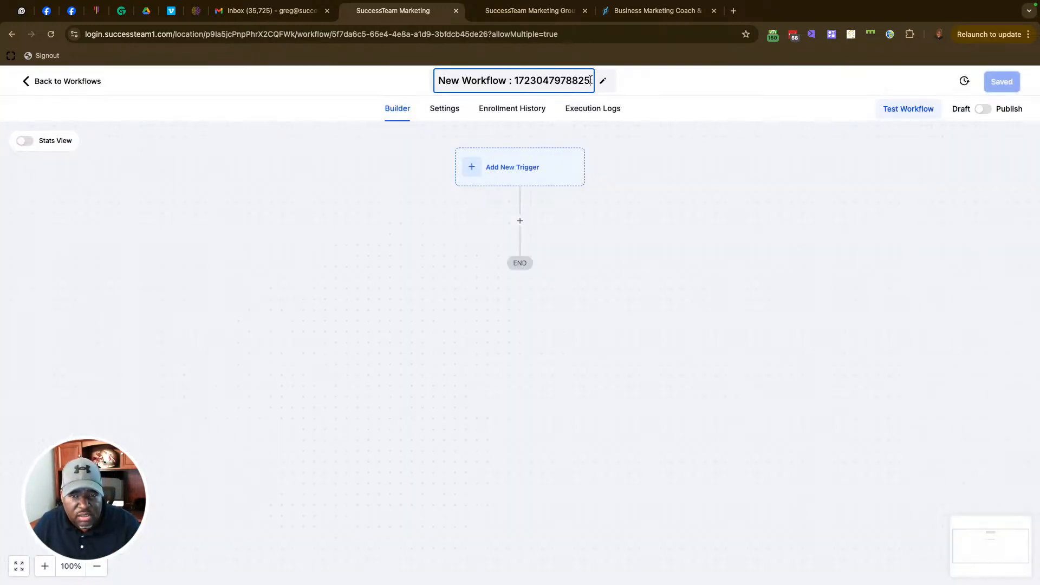
left_click_drag(587, 78, 430, 80)
type("Course ")
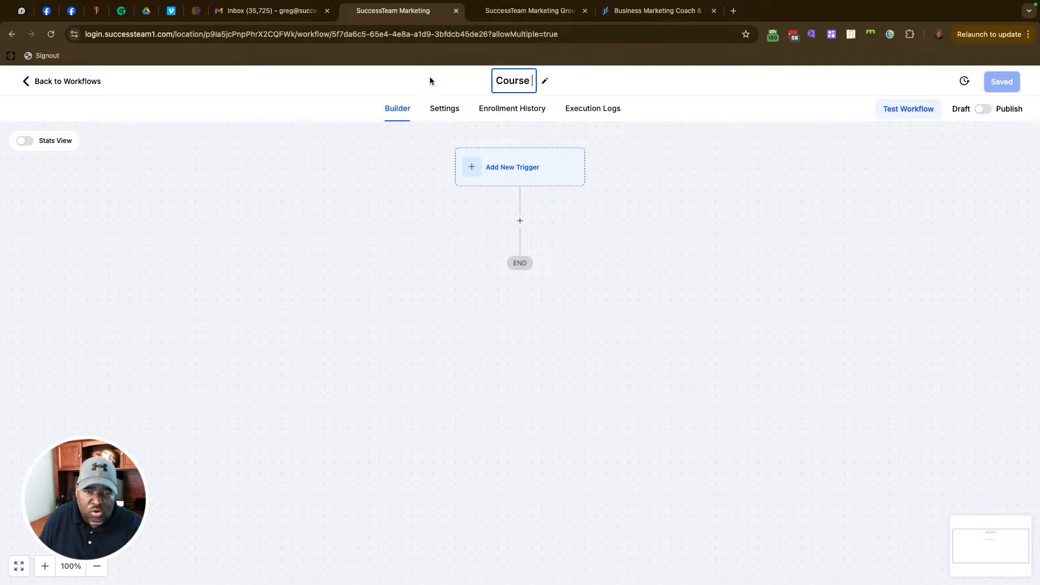
type("Product and Access")
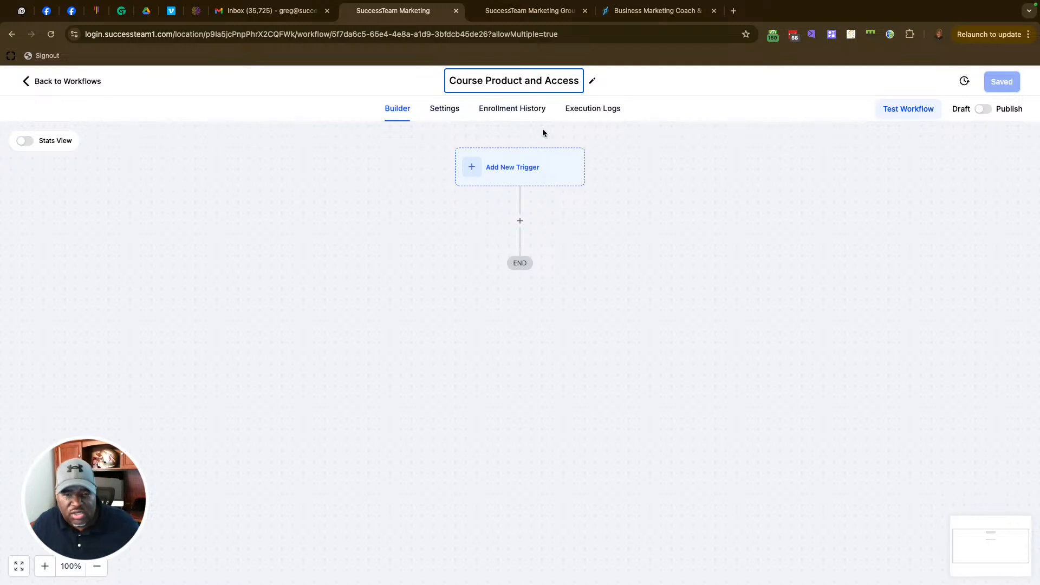
Step: Confirm the workflow name and pick the Order Submitted trigger
left_click(522, 173)
left_click(523, 171)
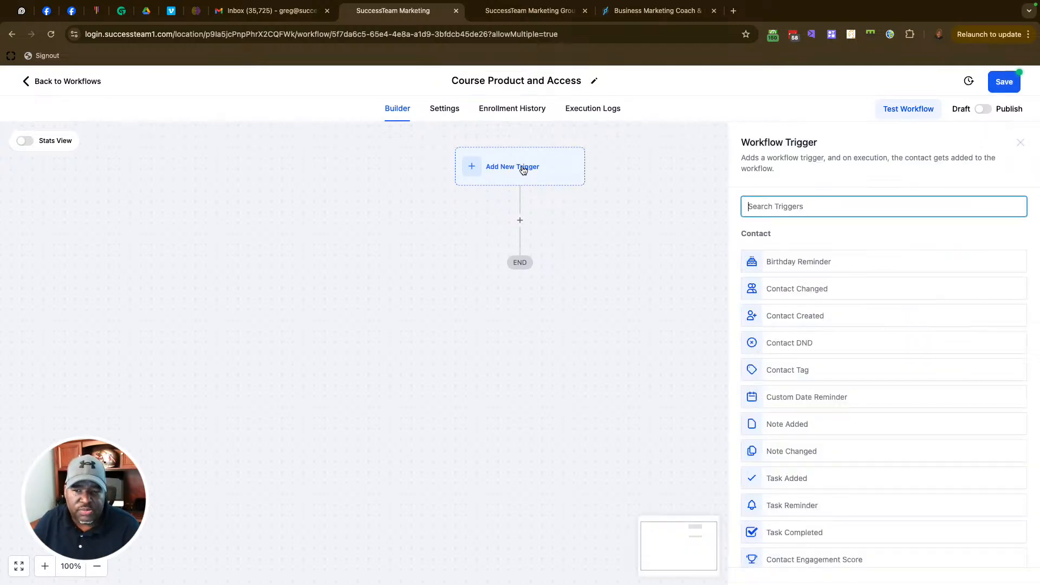
left_click(777, 206)
type("order")
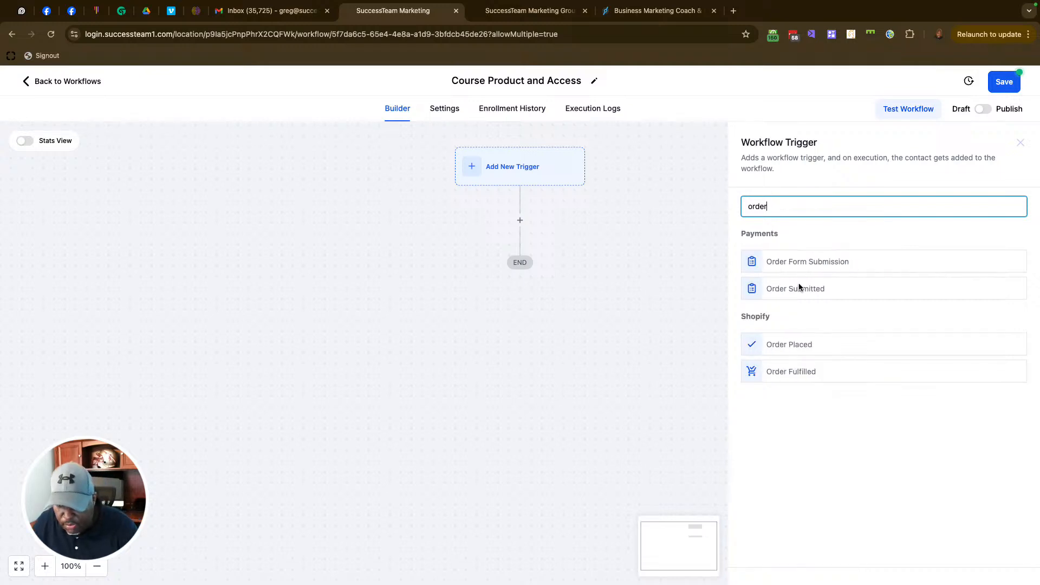
left_click(799, 287)
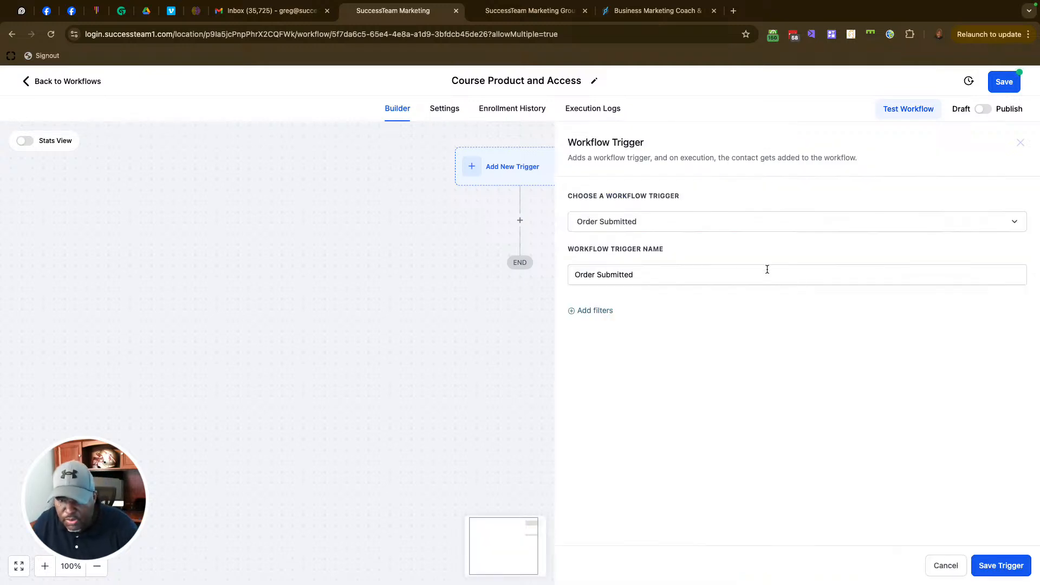
Step: Filter the trigger to Global Product Is EZ Messenger Pro and save it
left_click(611, 313)
left_click(650, 324)
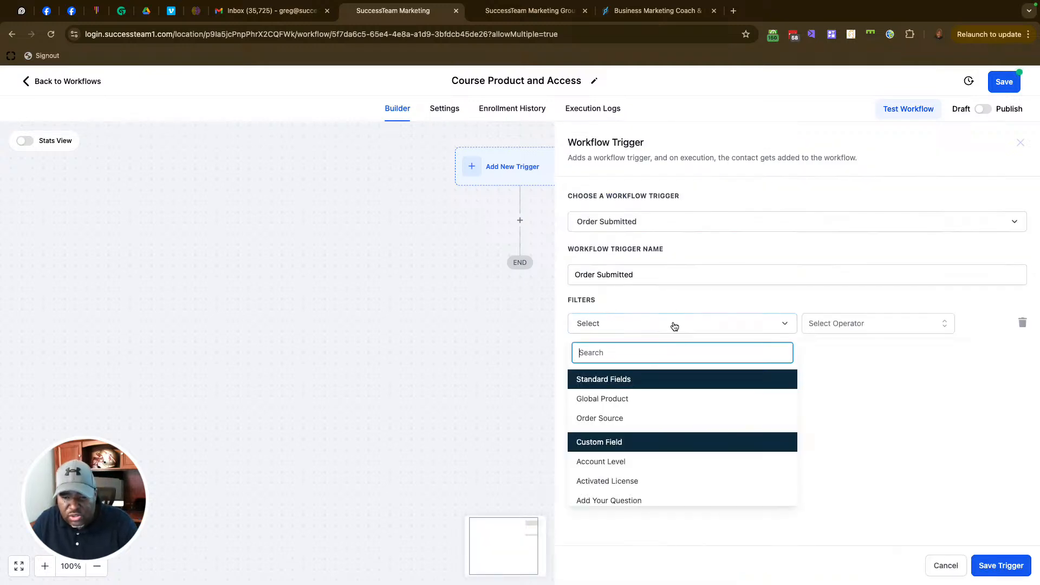
left_click(627, 399)
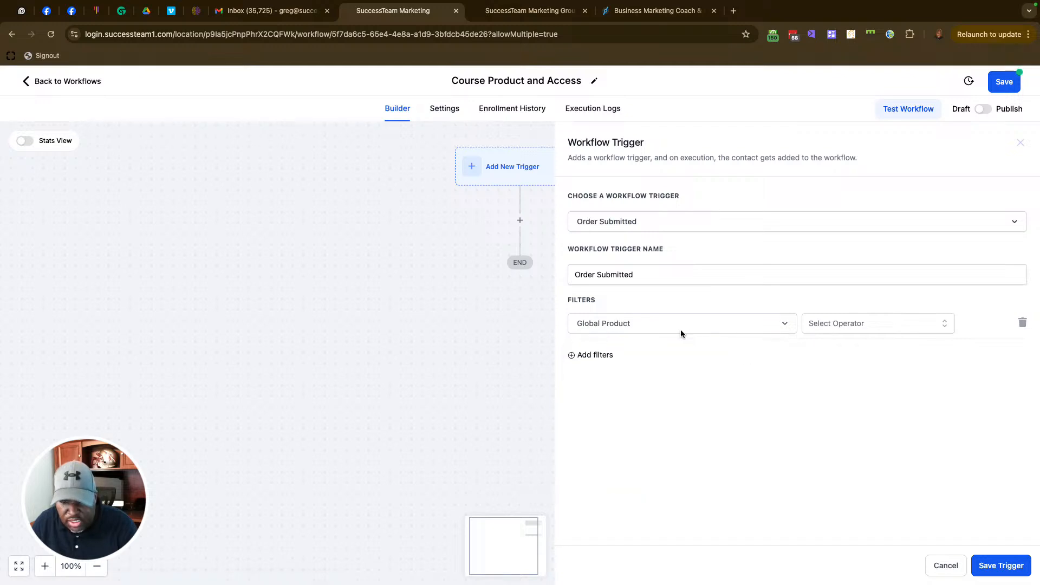
left_click(874, 326)
left_click(840, 352)
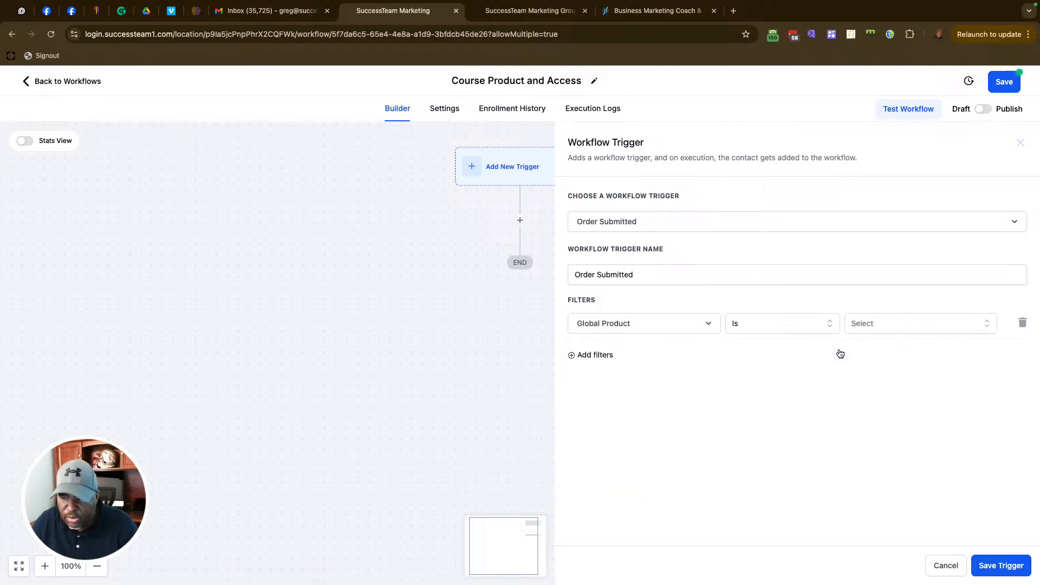
left_click(959, 323)
scroll(935, 447, "down", 5)
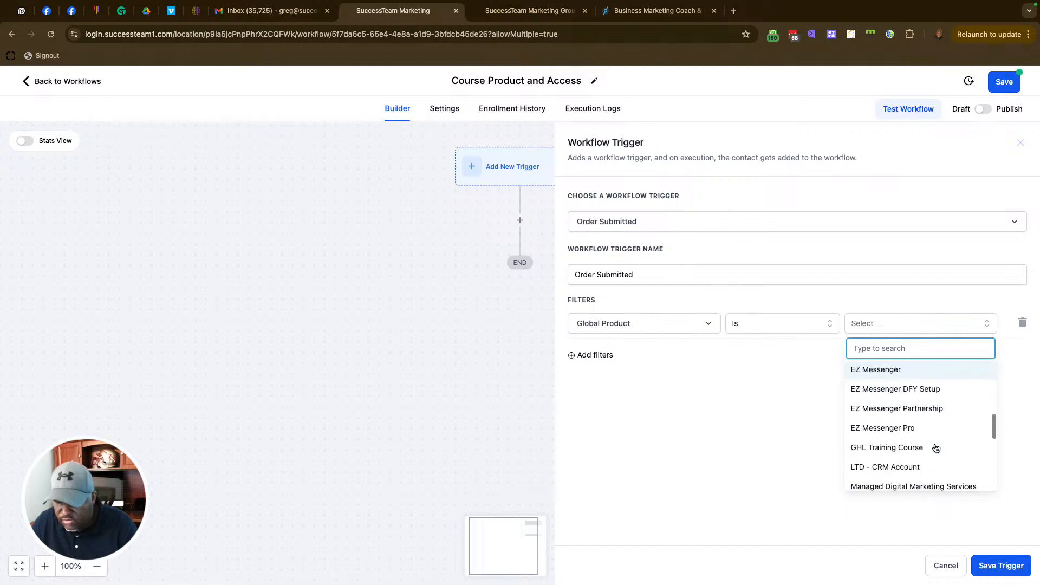
left_click(924, 428)
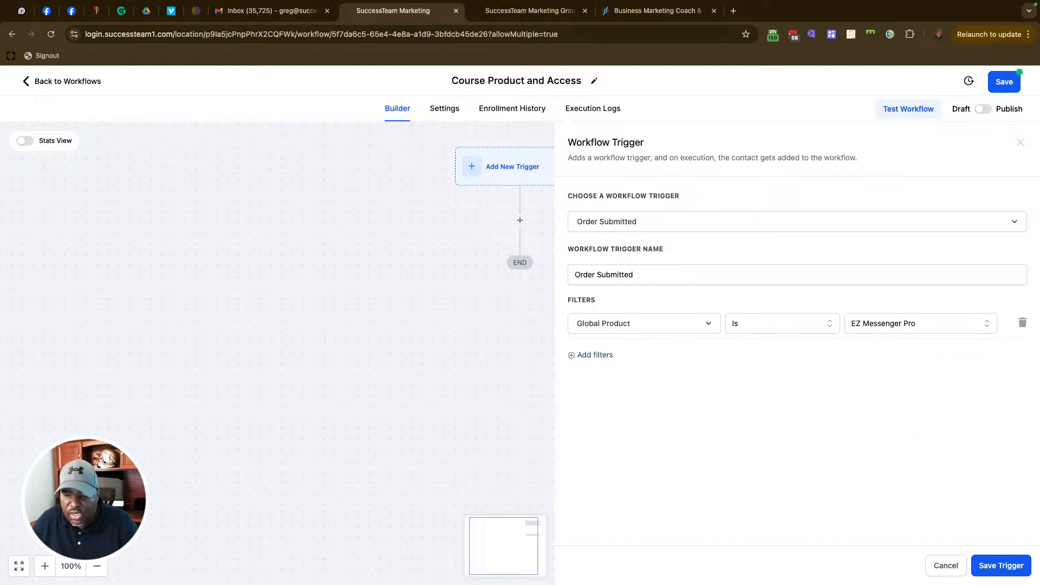
left_click(987, 562)
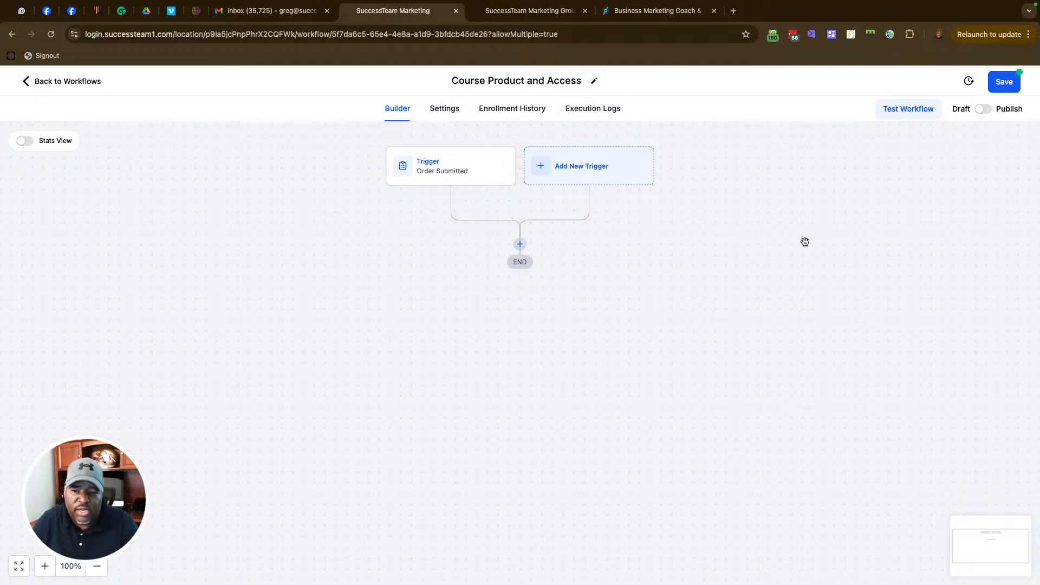
Step: Add a Course Grant Offer action granting the 1 Product Test offer and save it
left_click(520, 245)
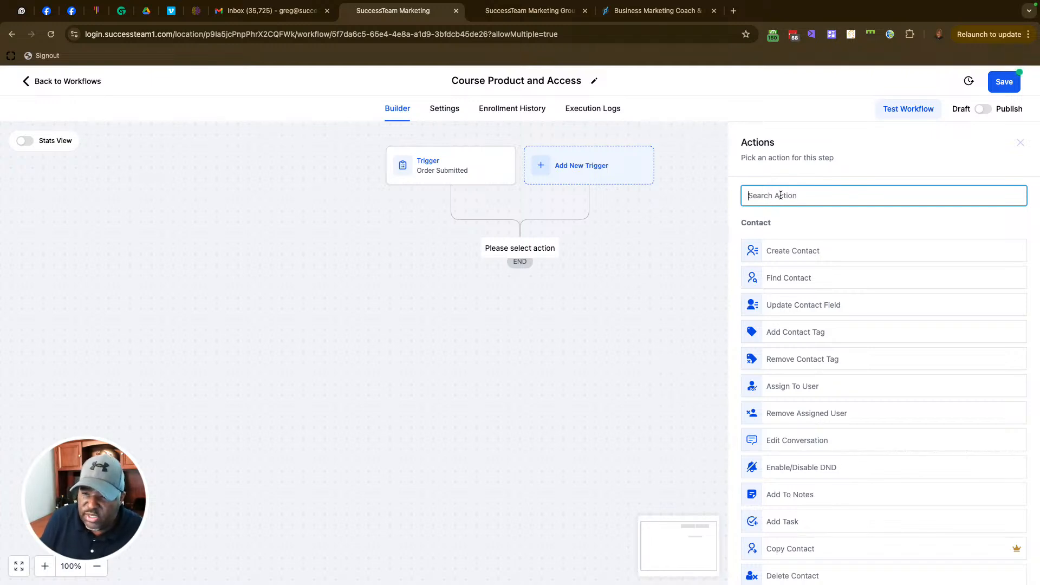
type("acces")
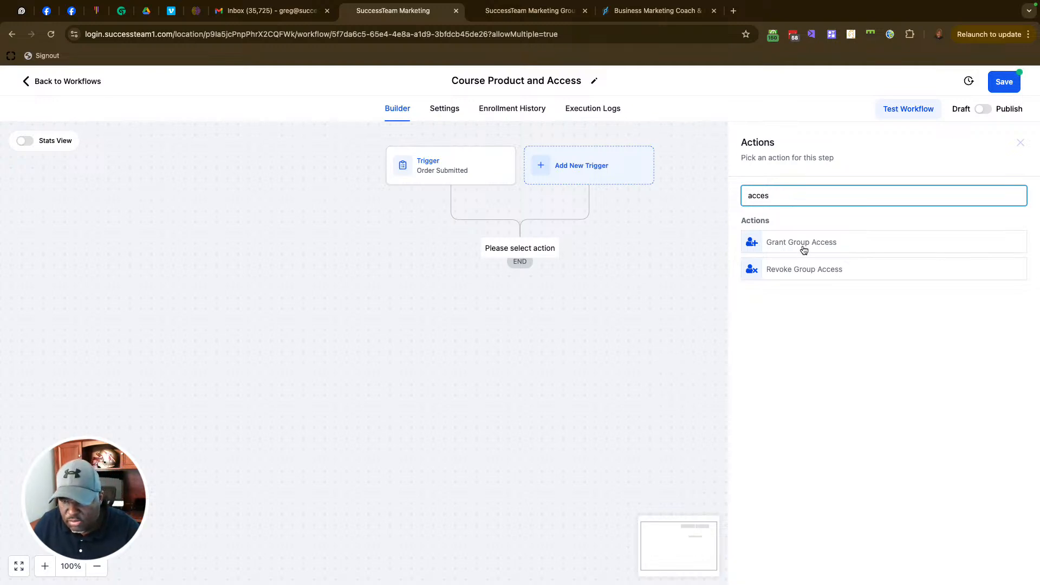
left_click_drag(775, 195, 726, 187)
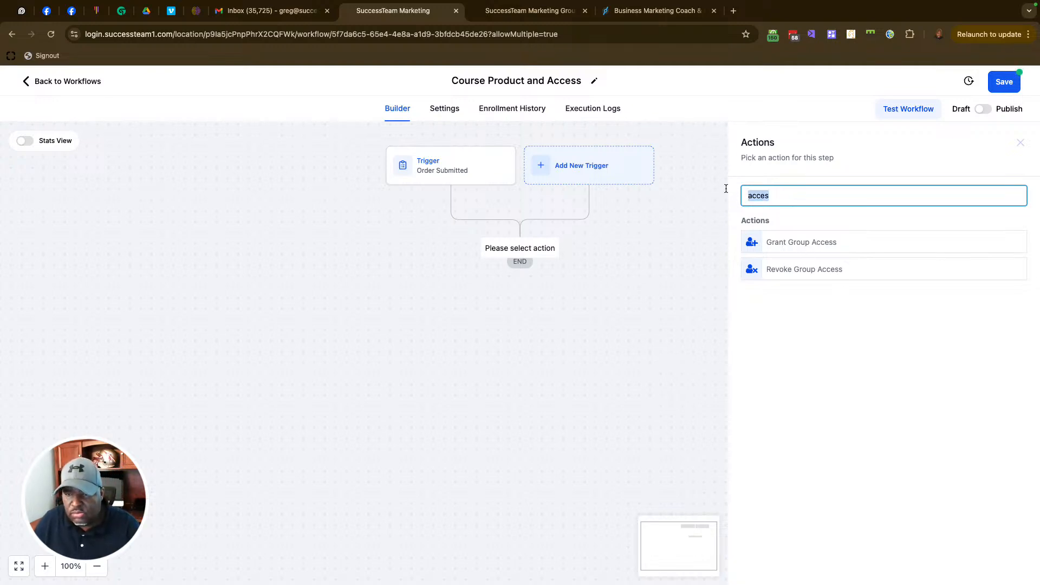
type("grant")
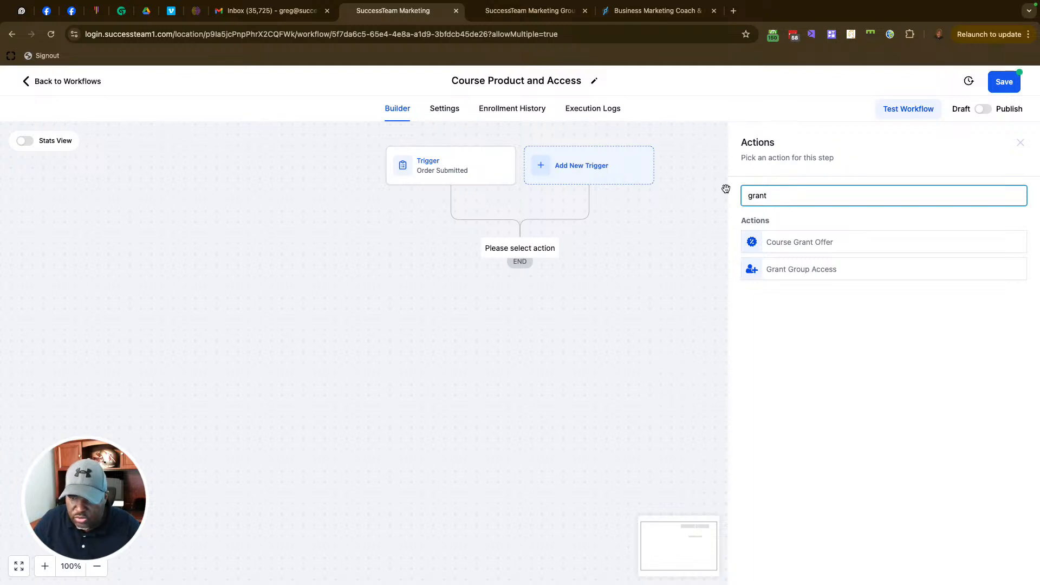
left_click(809, 244)
left_click(796, 265)
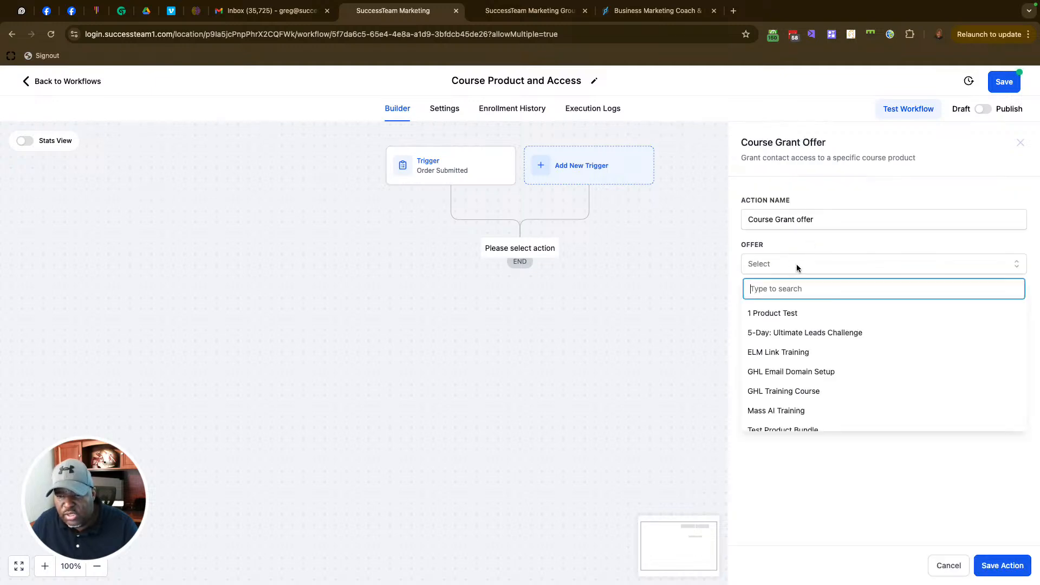
left_click(784, 314)
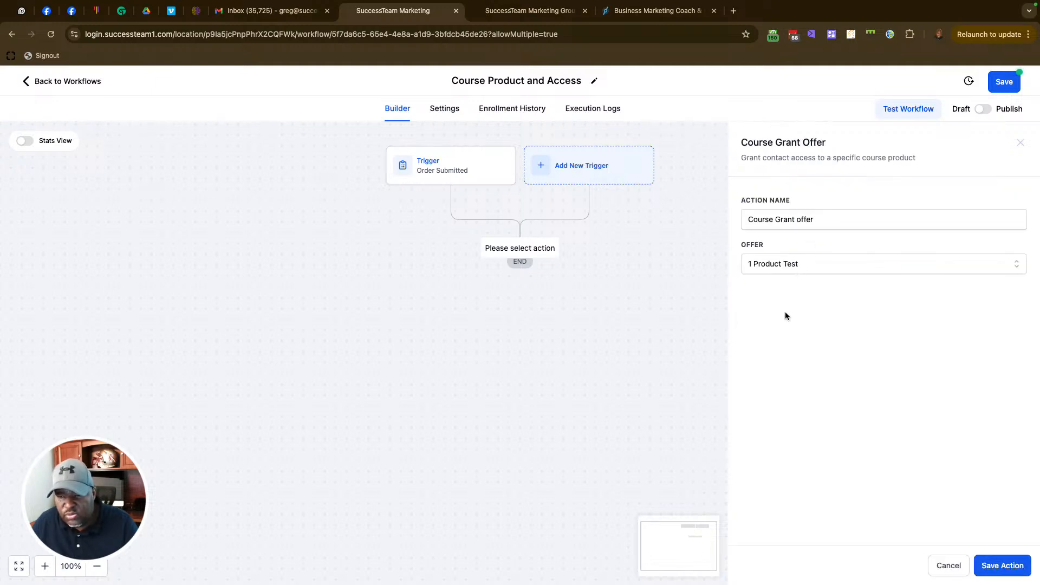
left_click(998, 567)
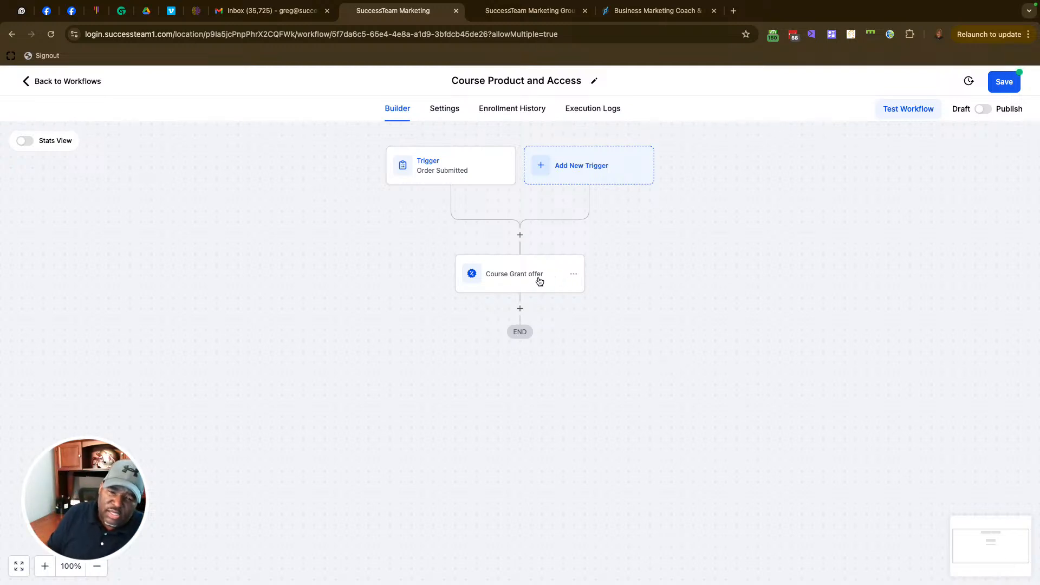
Step: Try adding a Send Email action after the course grant, then discard it
left_click(519, 308)
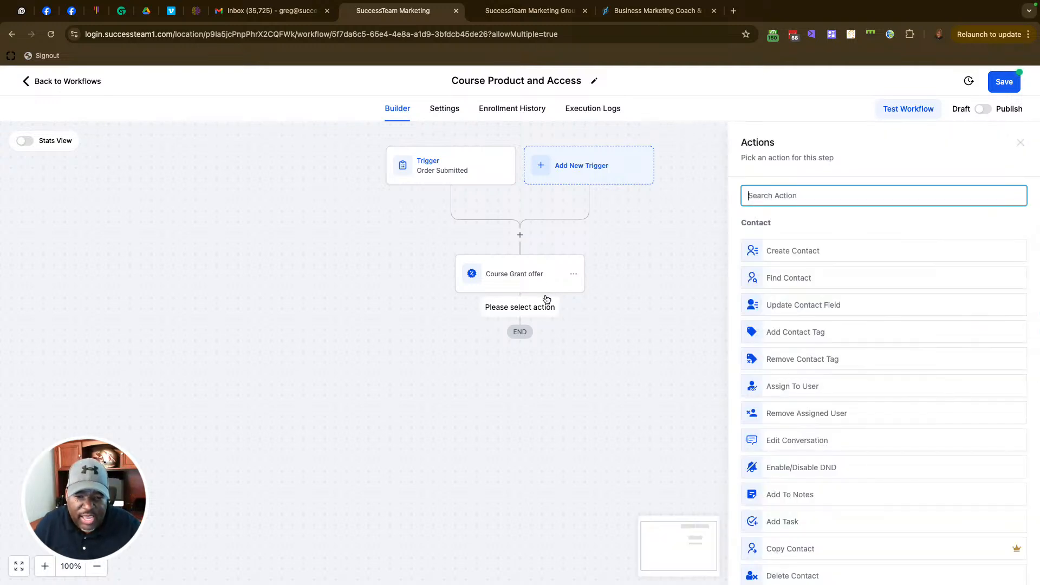
type("email")
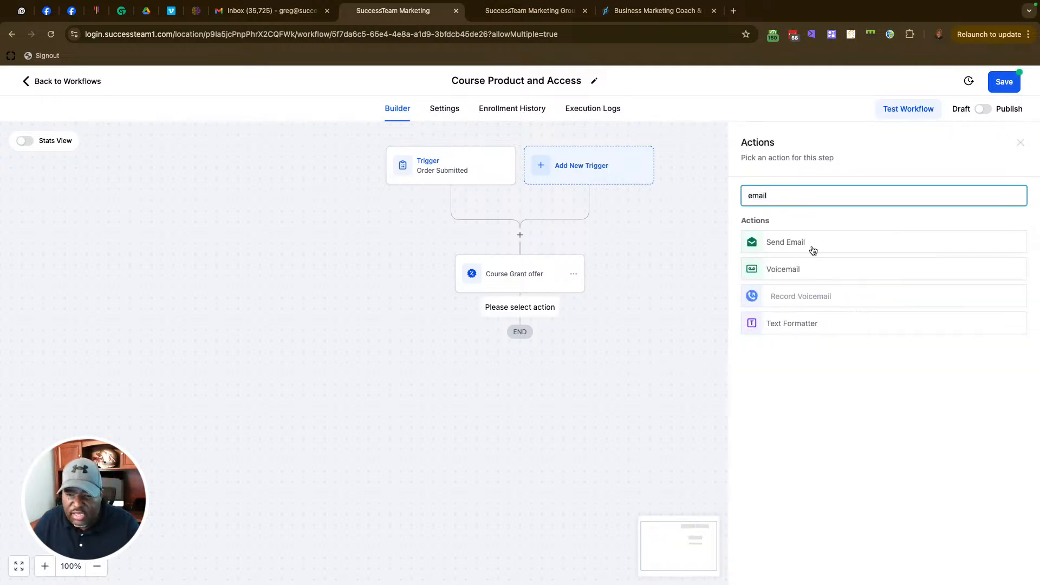
left_click(812, 246)
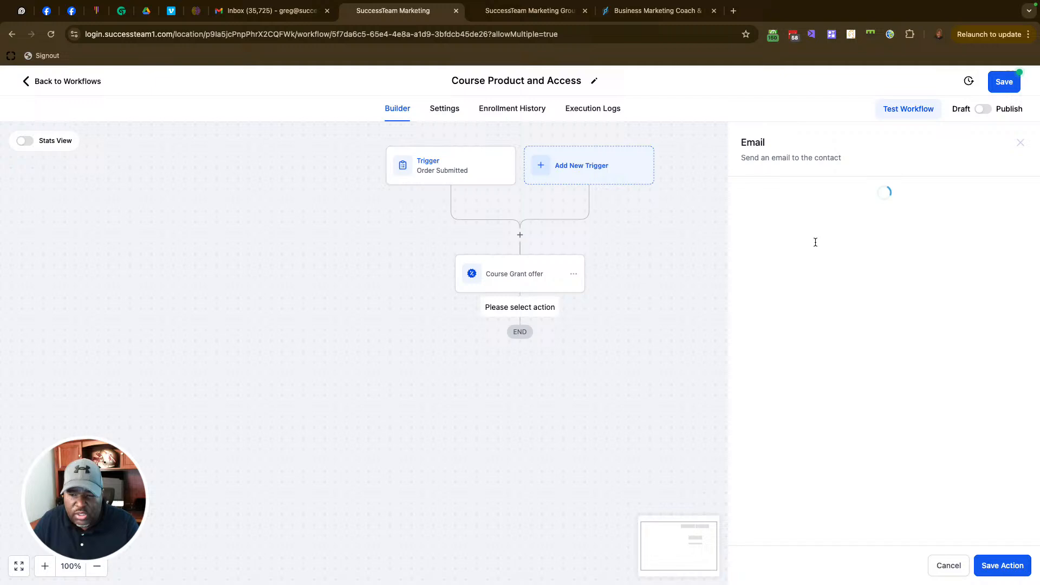
left_click(1015, 570)
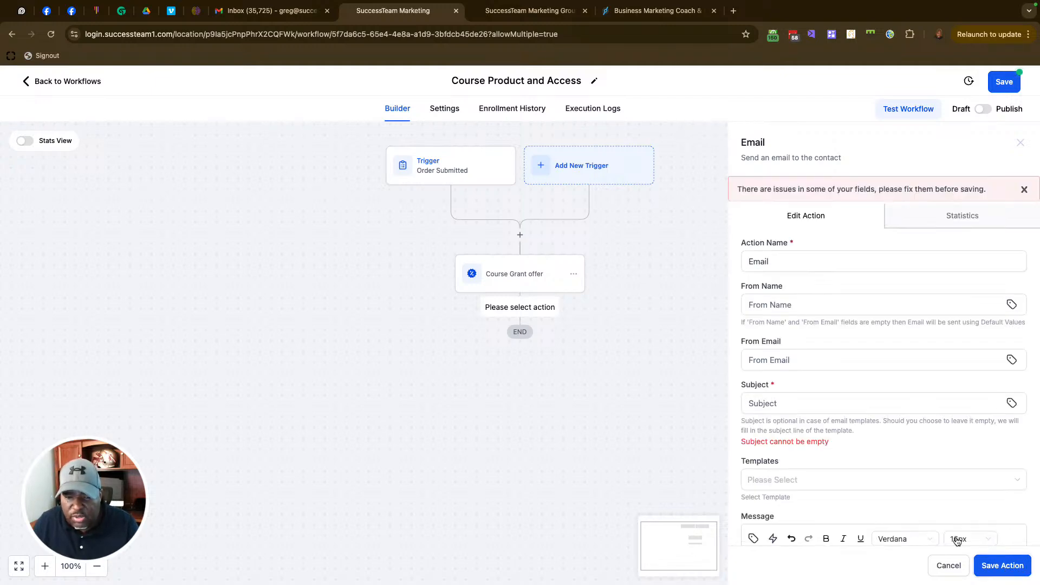
left_click(748, 240)
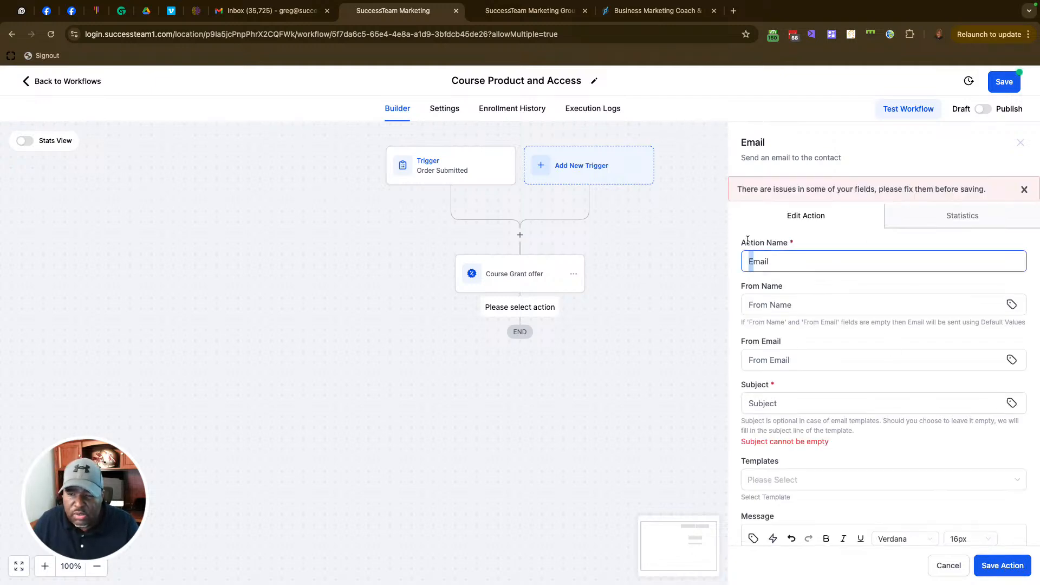
left_click(949, 565)
Step: Add an Add Contact Tag step applying the 'active' tag, then leave the builder
left_click(523, 309)
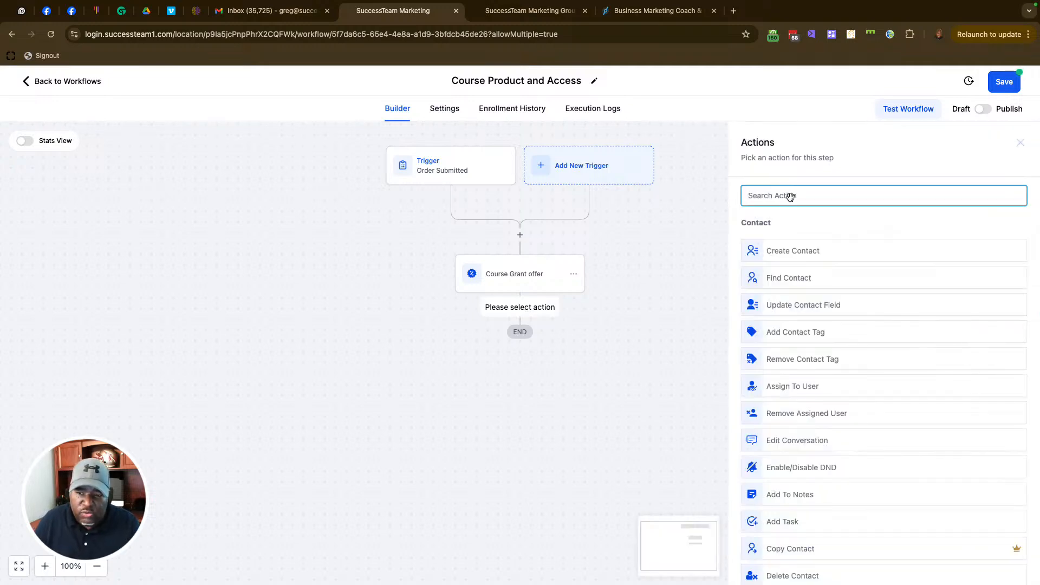
type("tag")
left_click(791, 242)
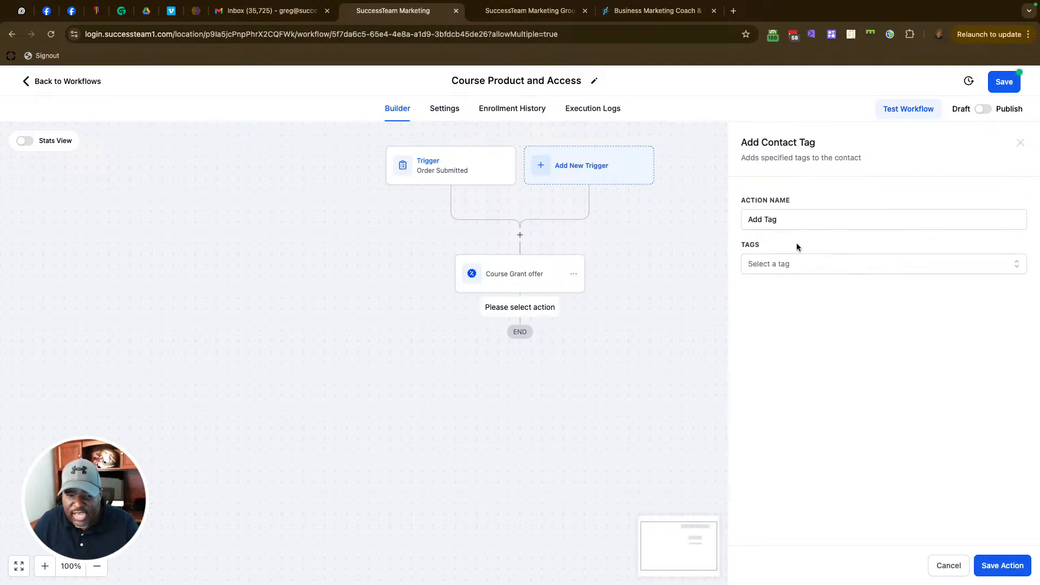
left_click(799, 266)
left_click(769, 331)
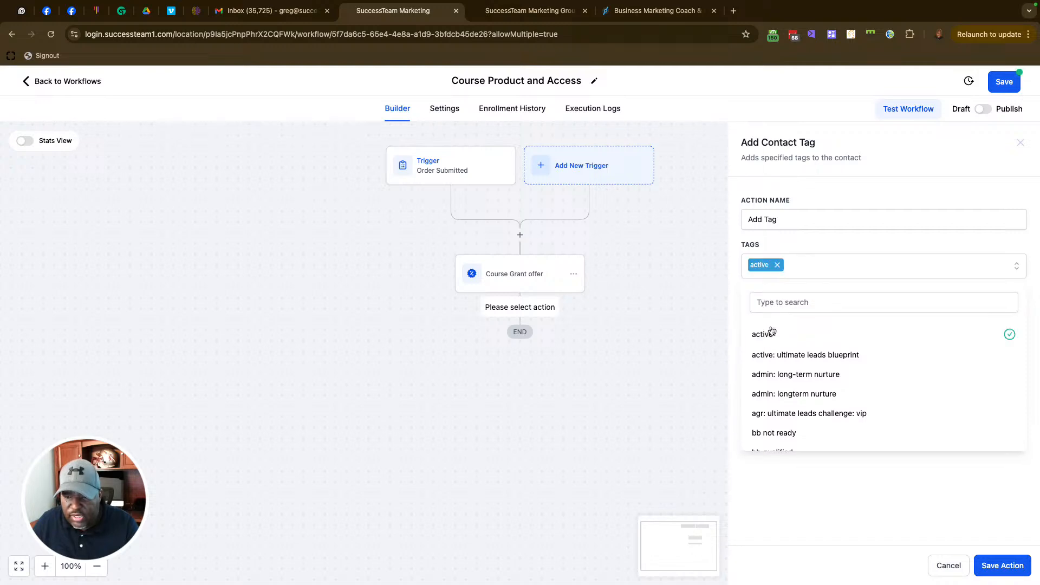
left_click(1002, 566)
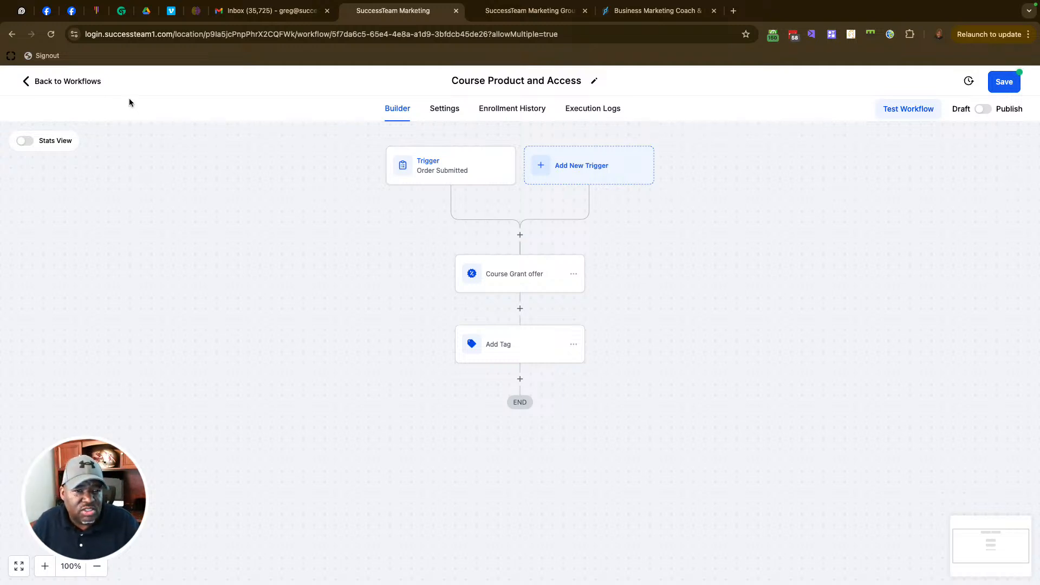
left_click(76, 82)
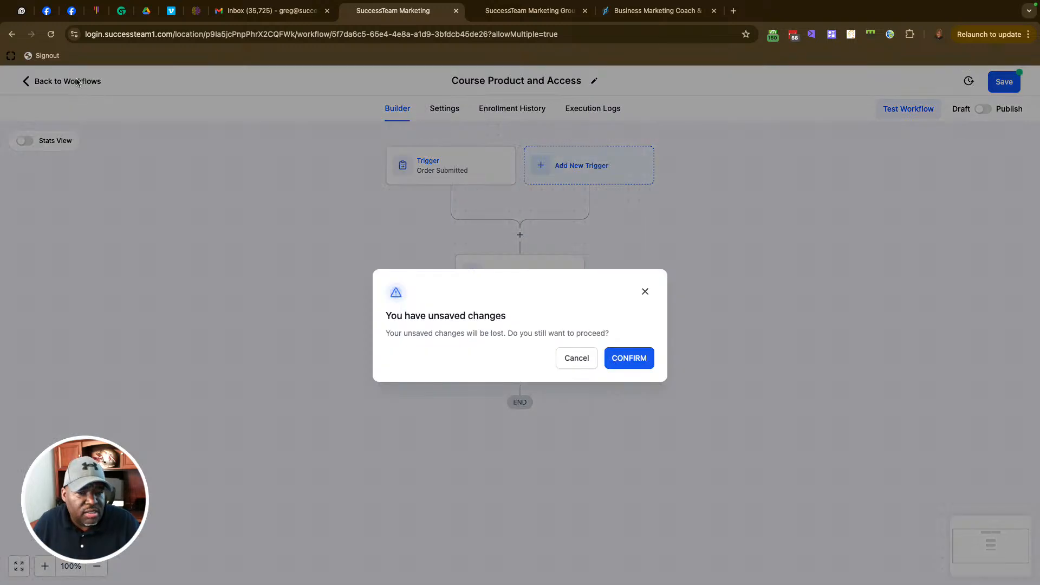
Step: Discard the unsaved workflow changes and exit to the workflows list
left_click(640, 359)
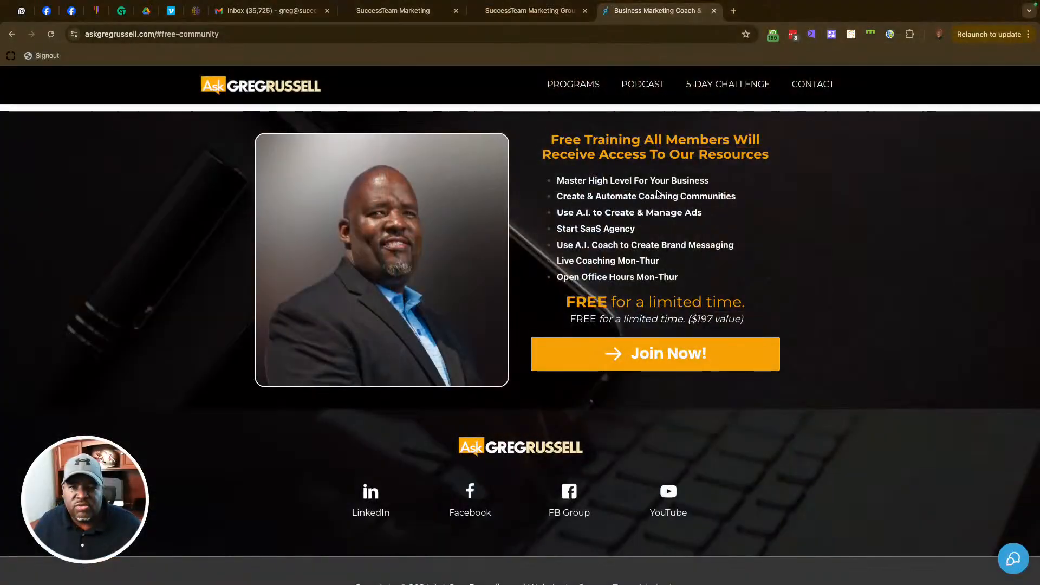
scroll(657, 193, "up", 20)
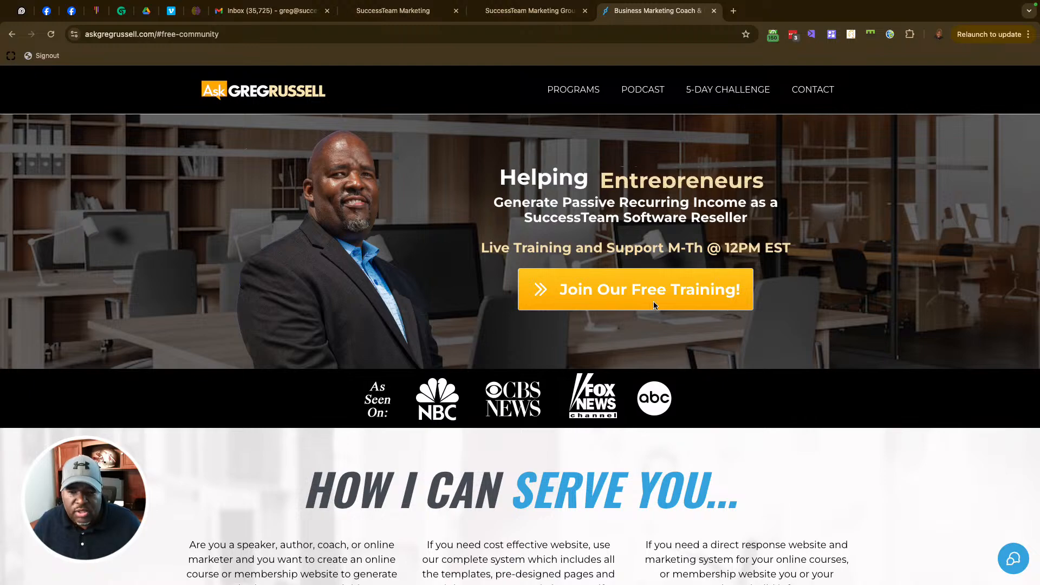
left_click(654, 303)
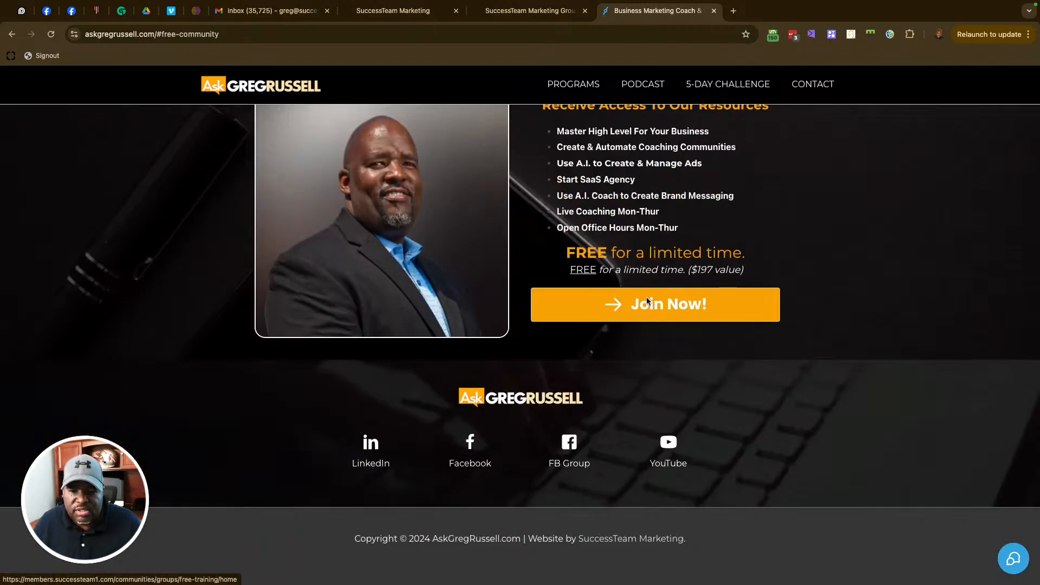
scroll(671, 306, "up", 2)
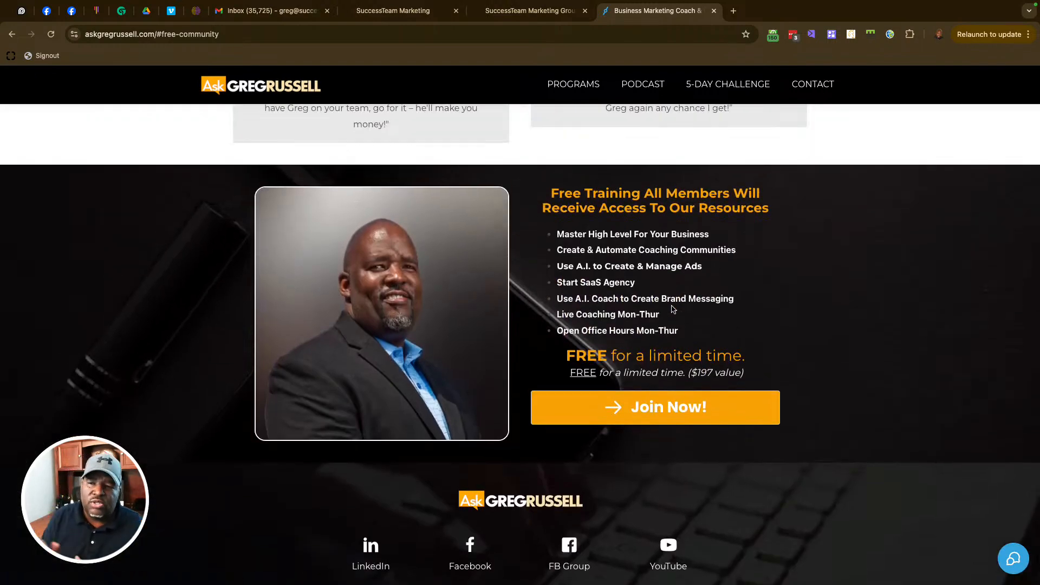